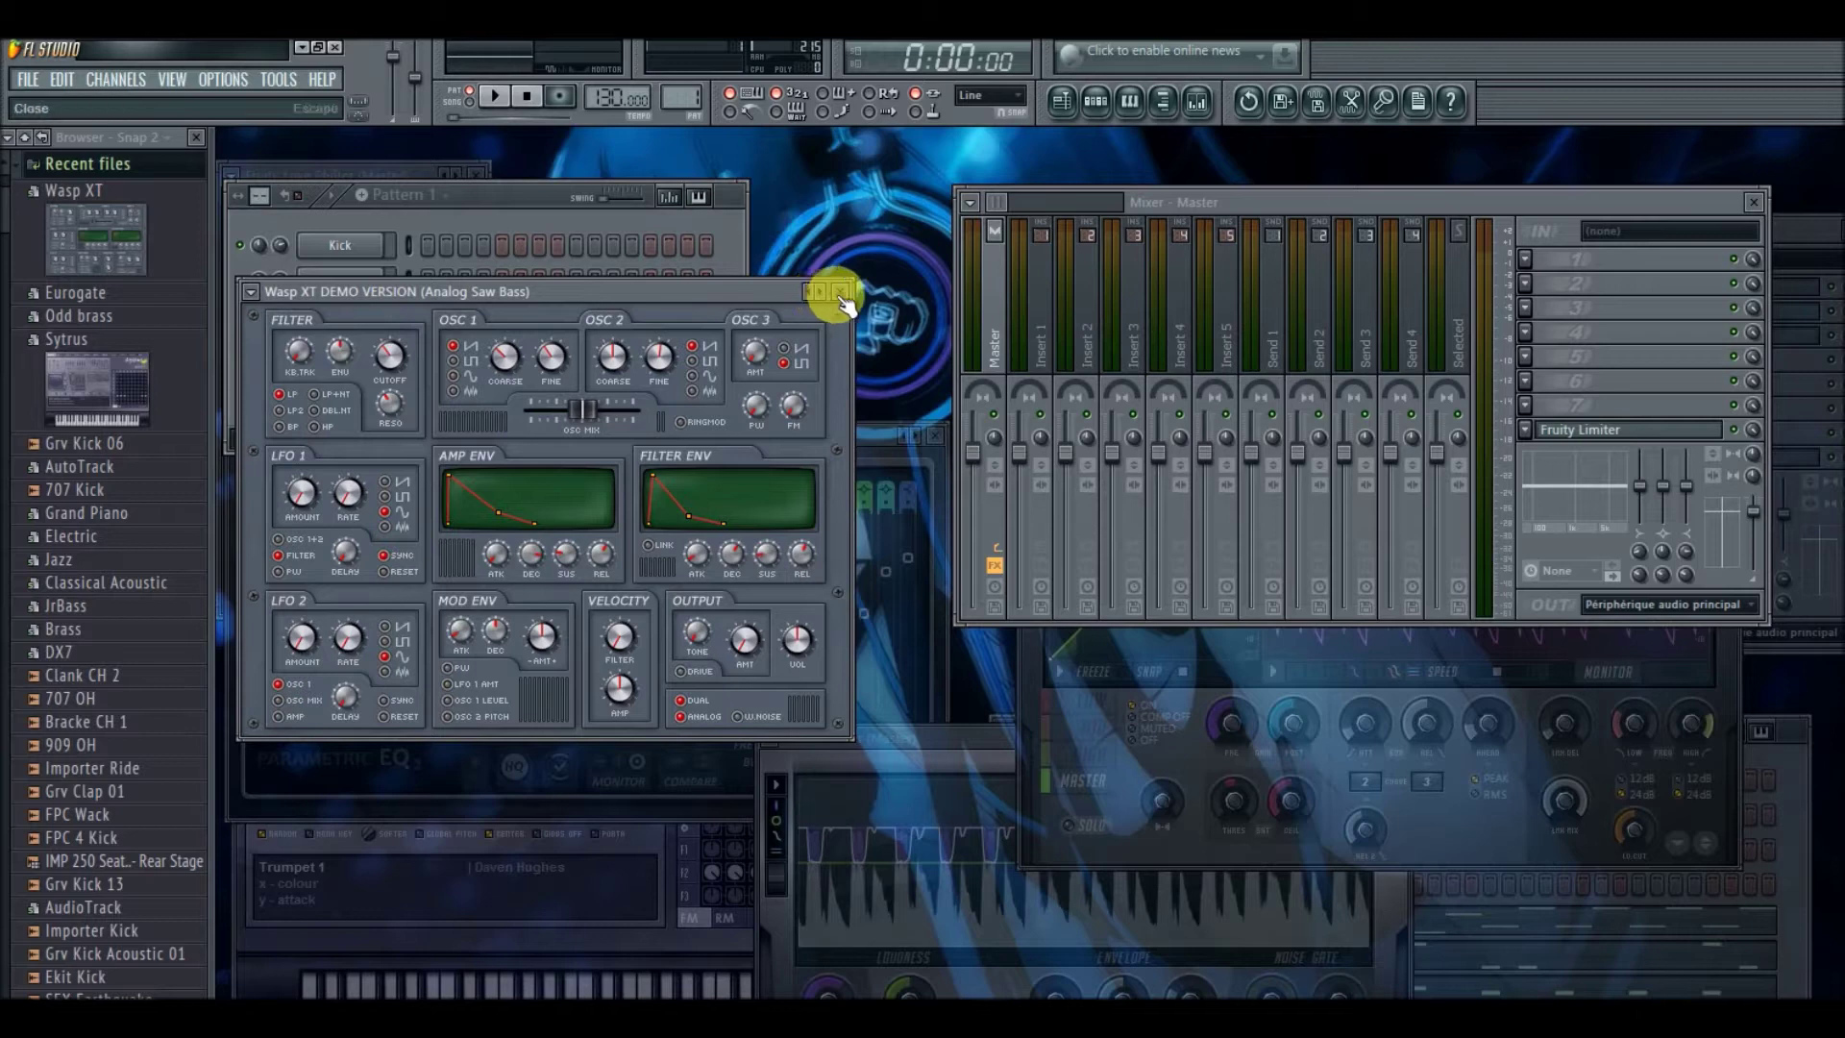
- Open the Analog Saw Bass piano roll and fill bar 1 with alternating C3 and C4 notes
left_click(1132, 104)
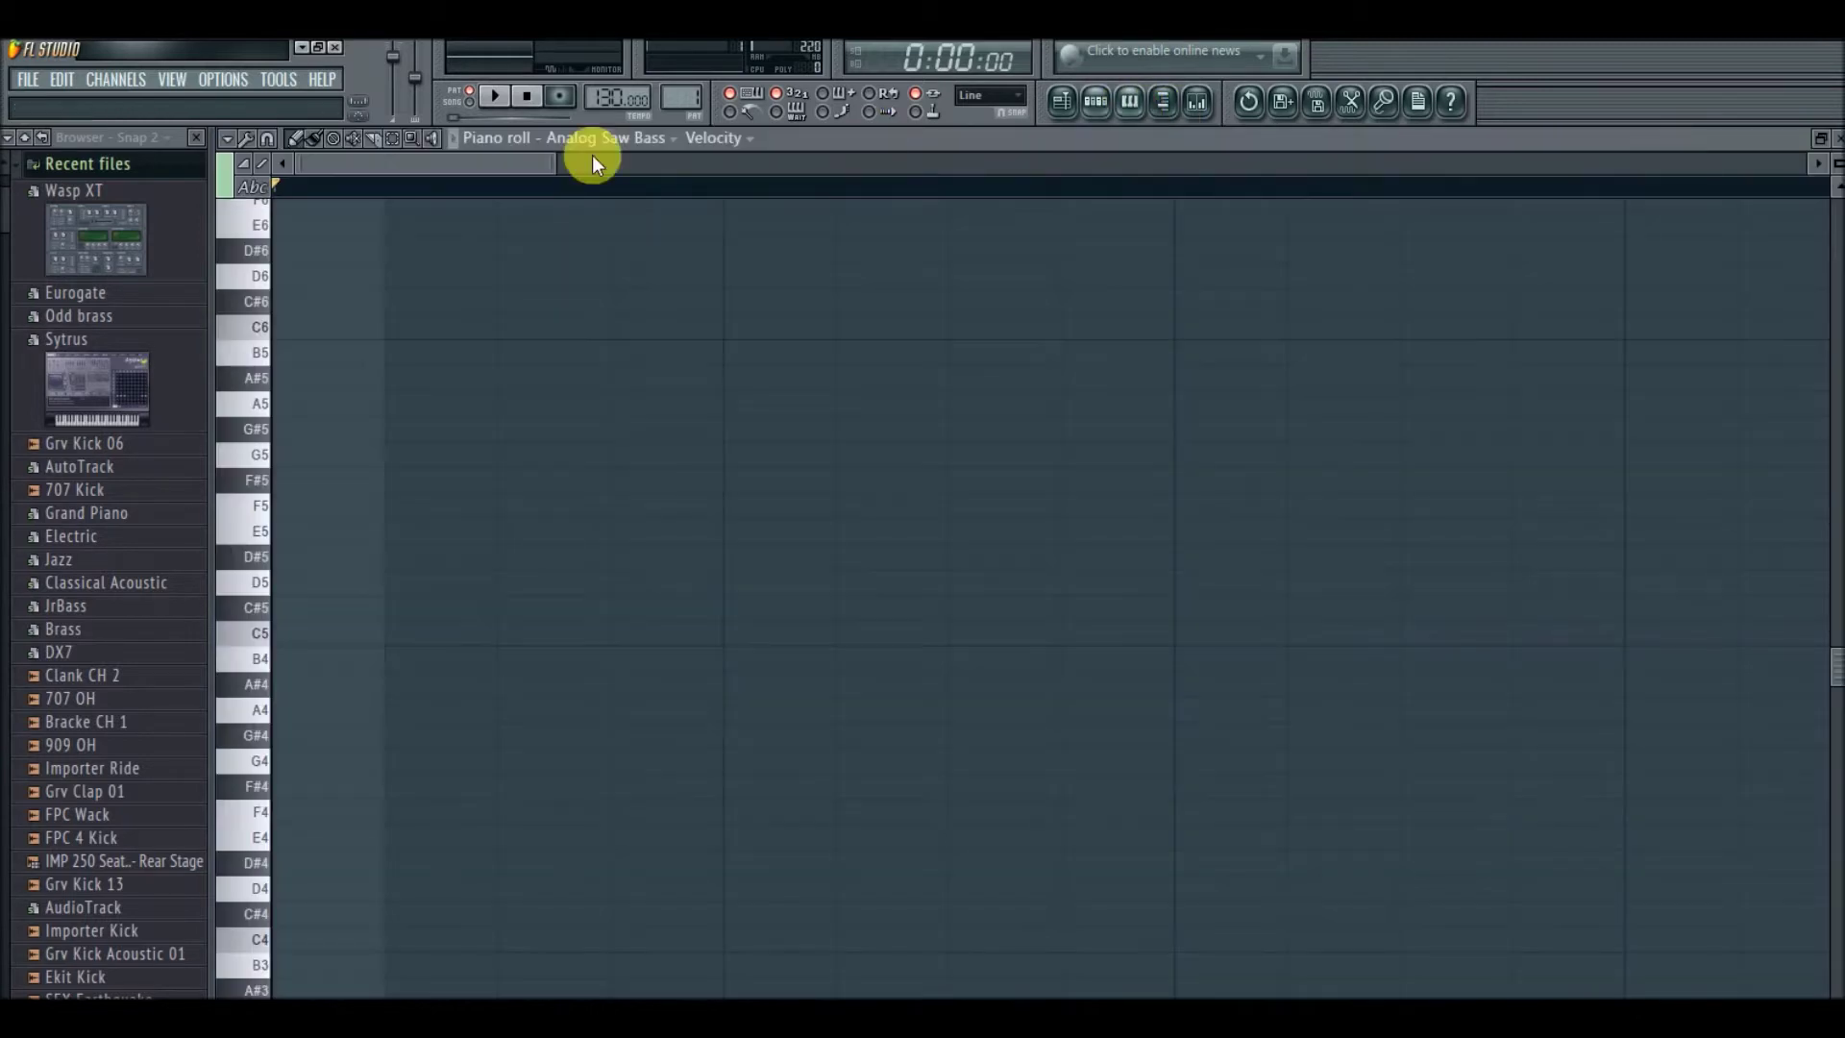
left_click_drag(611, 179, 1123, 231)
scroll(553, 643, "down", 5)
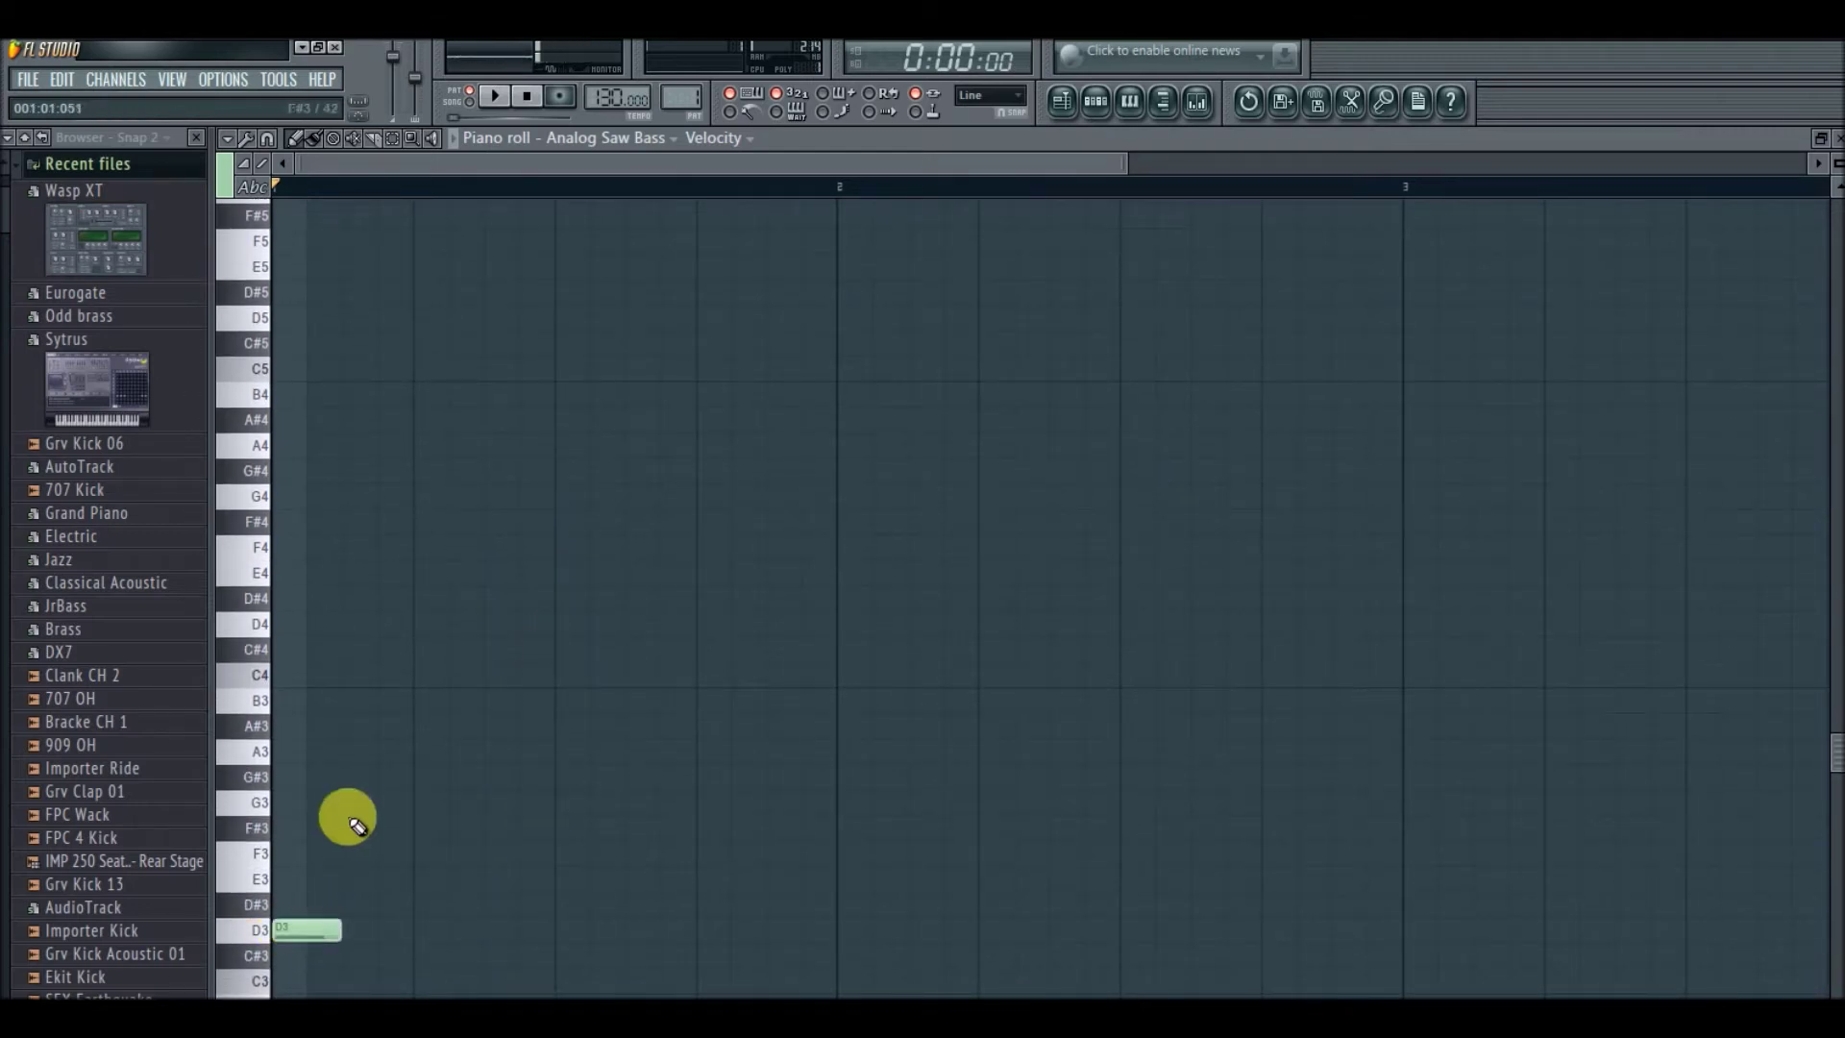
scroll(375, 894, "down", 3)
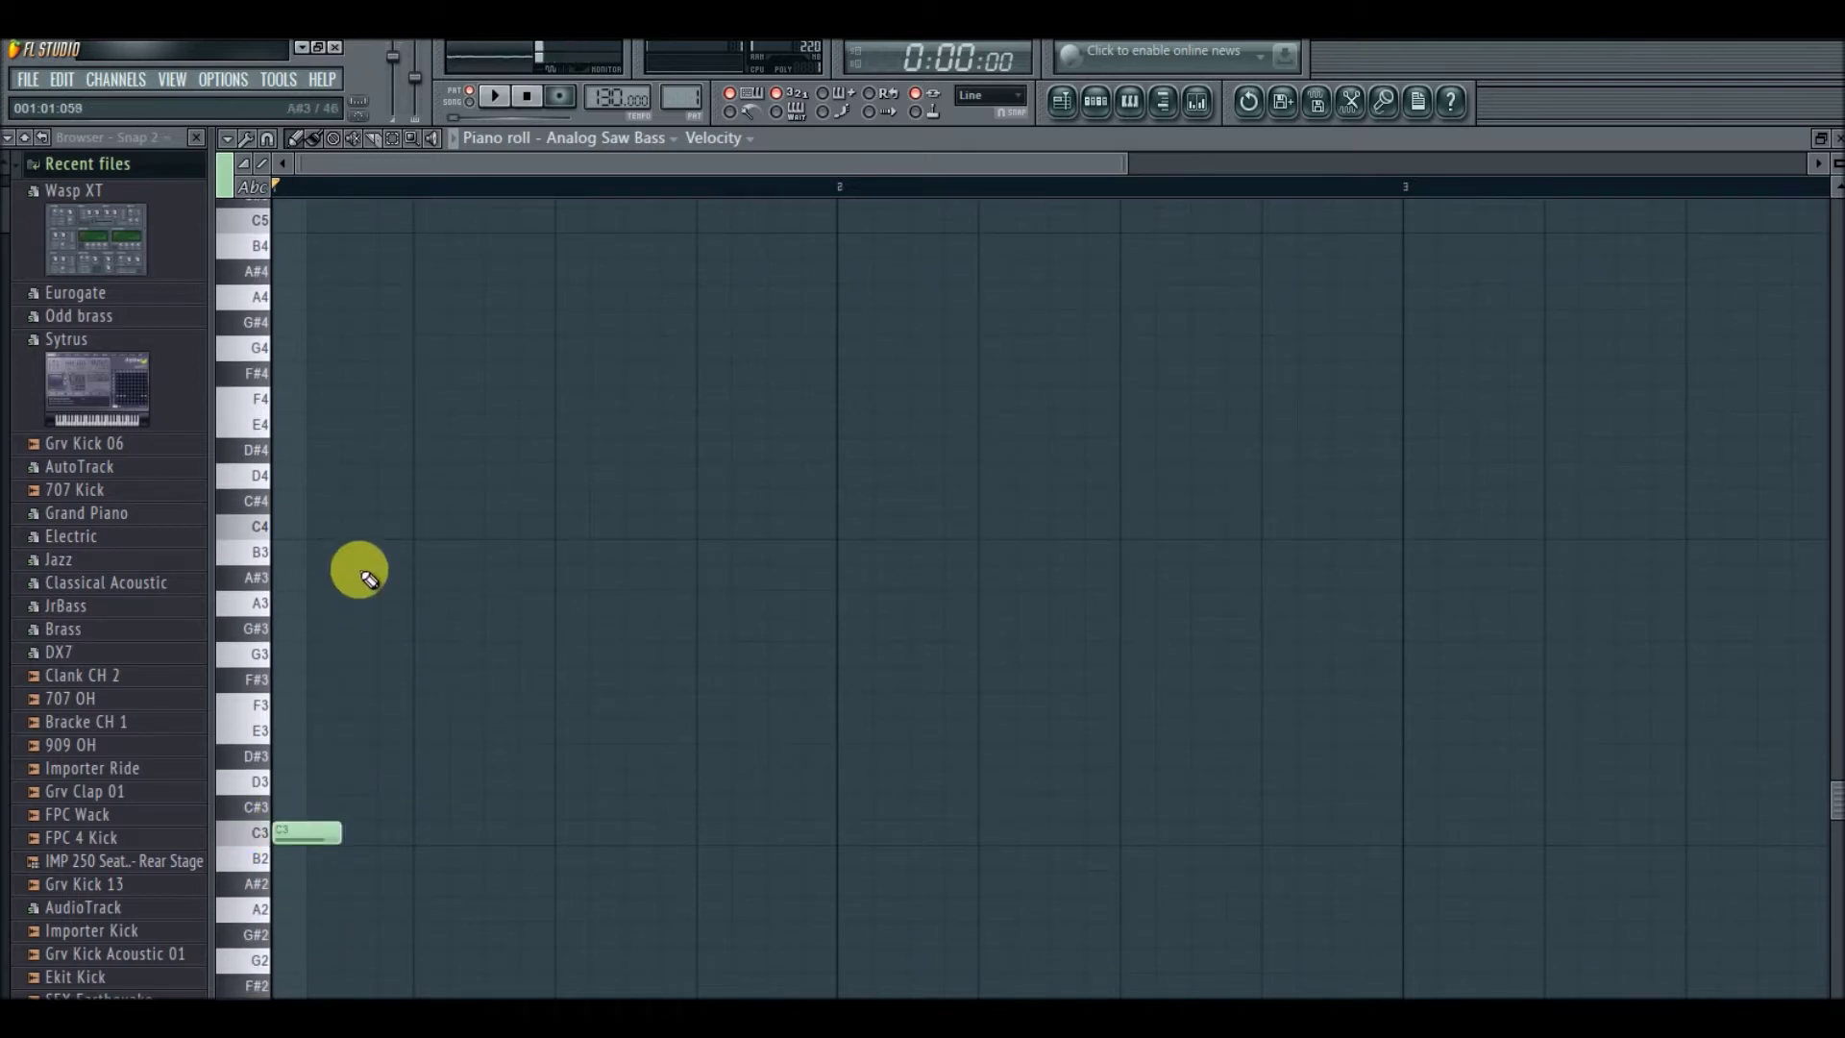
left_click(370, 530)
left_click(438, 833)
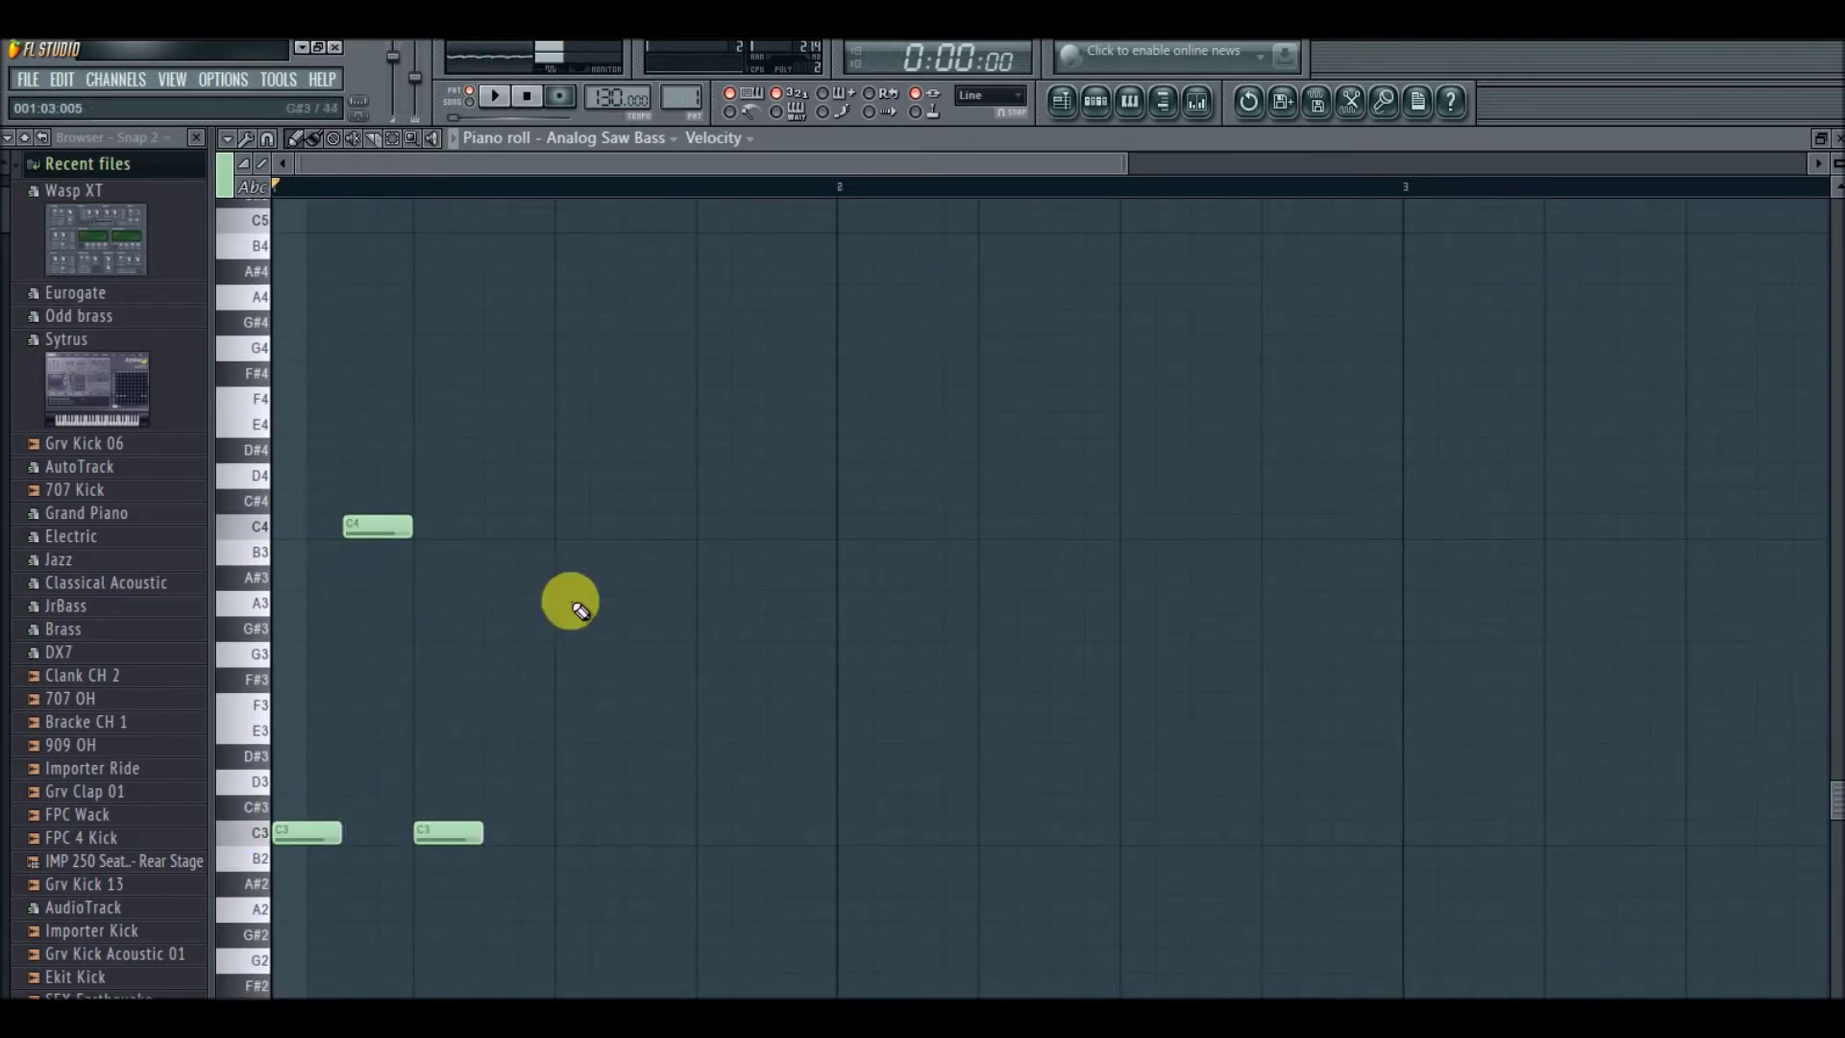
left_click(527, 531)
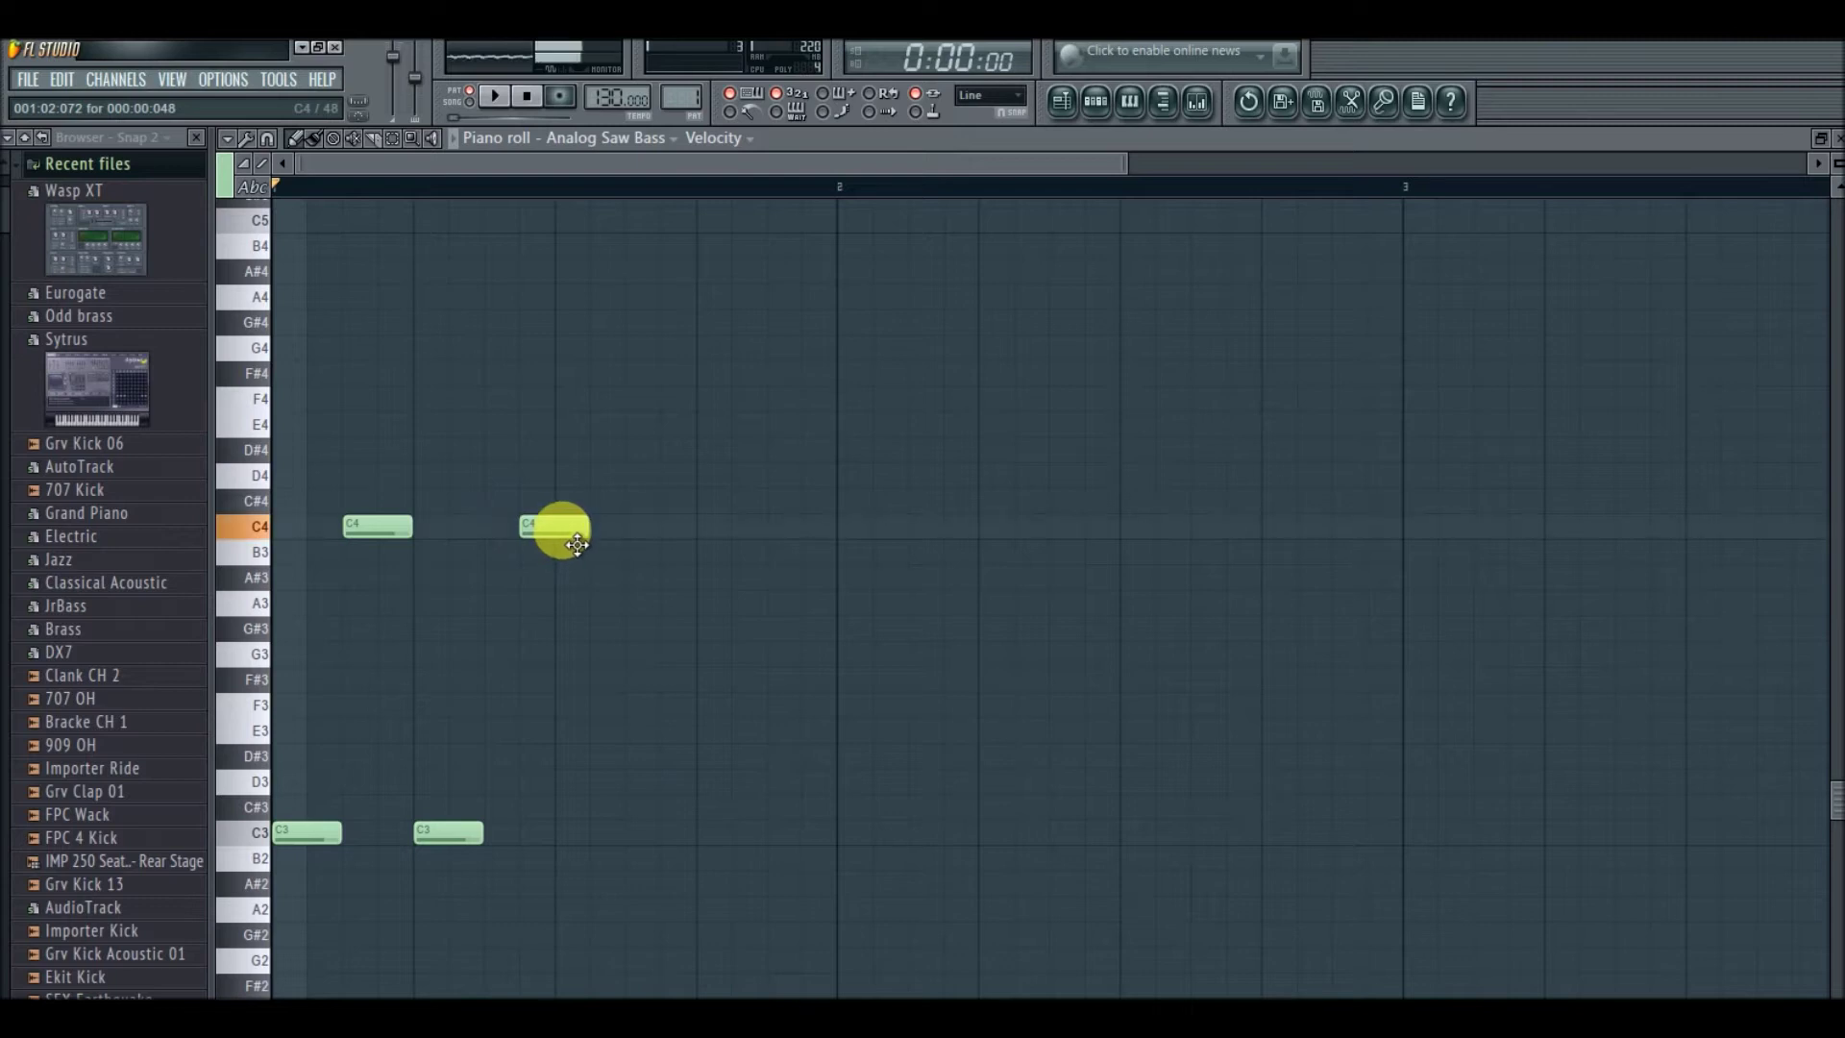
left_click(575, 834)
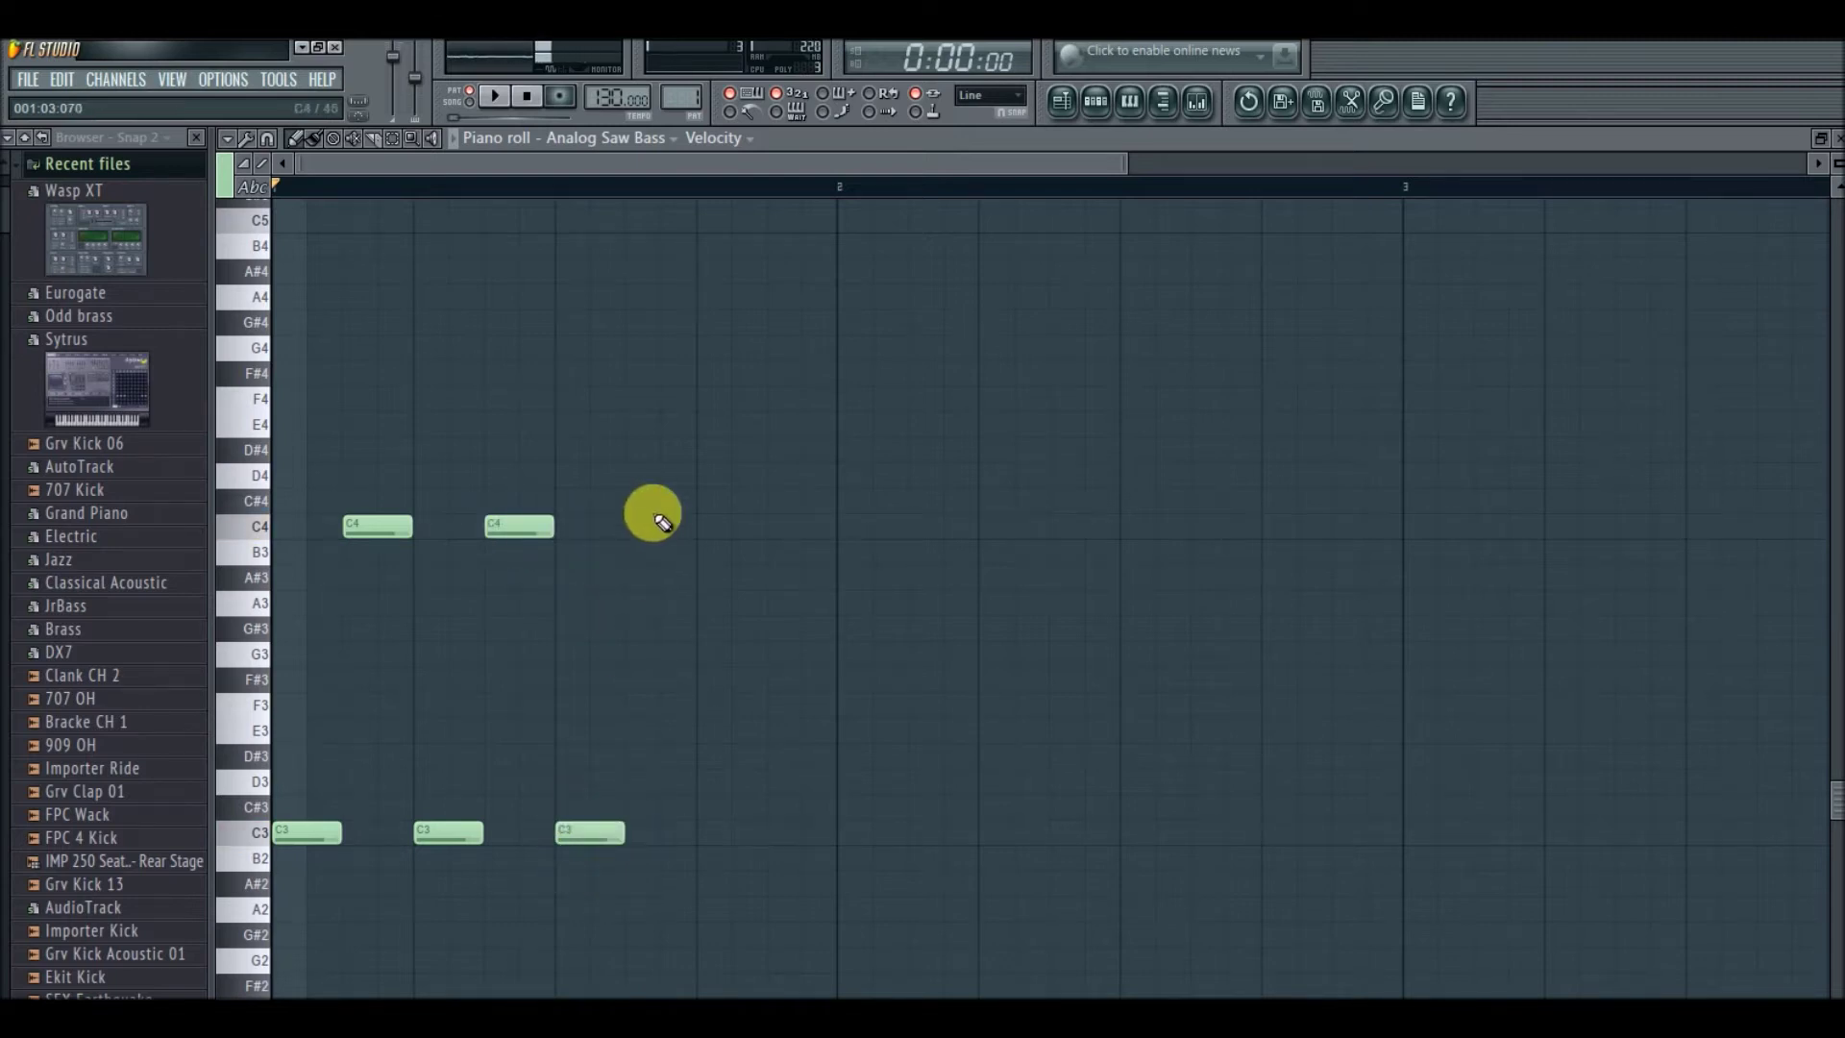
left_click(707, 834)
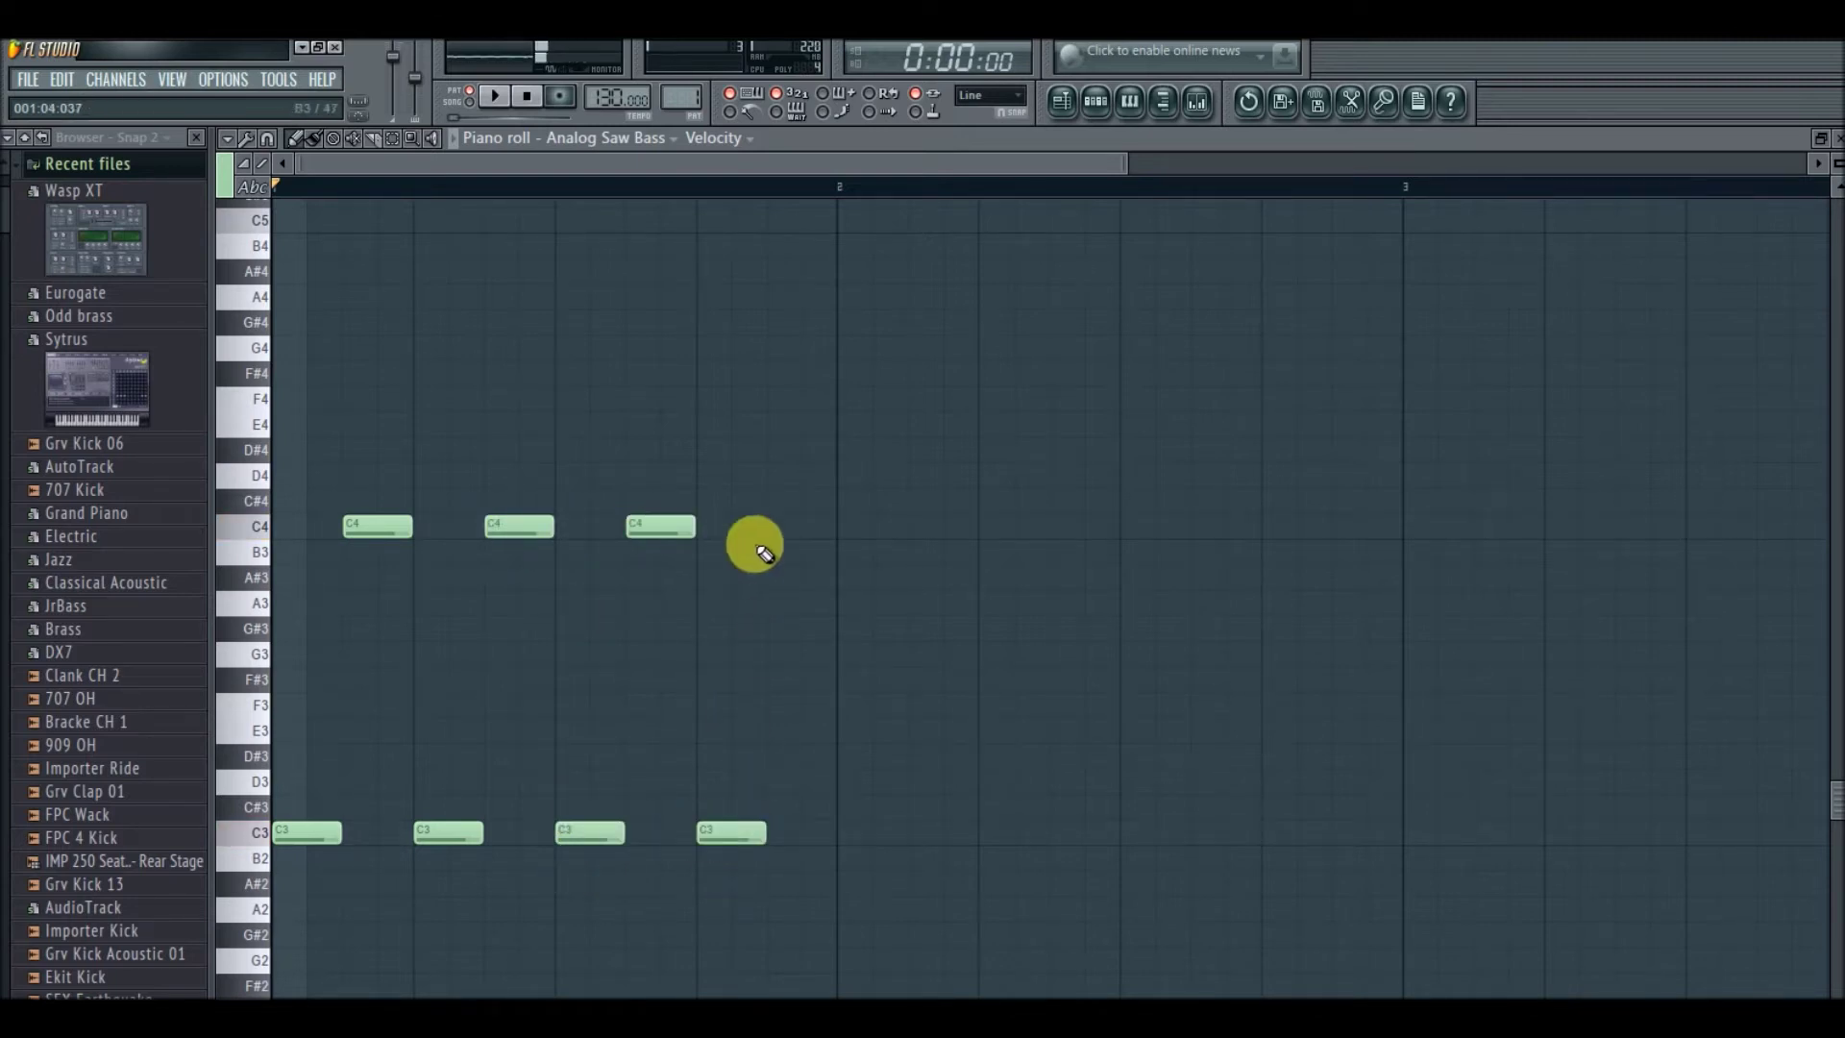
- Fill bar 2 with alternating B2 and B3 notes, and close the piano roll and the Wasp XT window
left_click(837, 856)
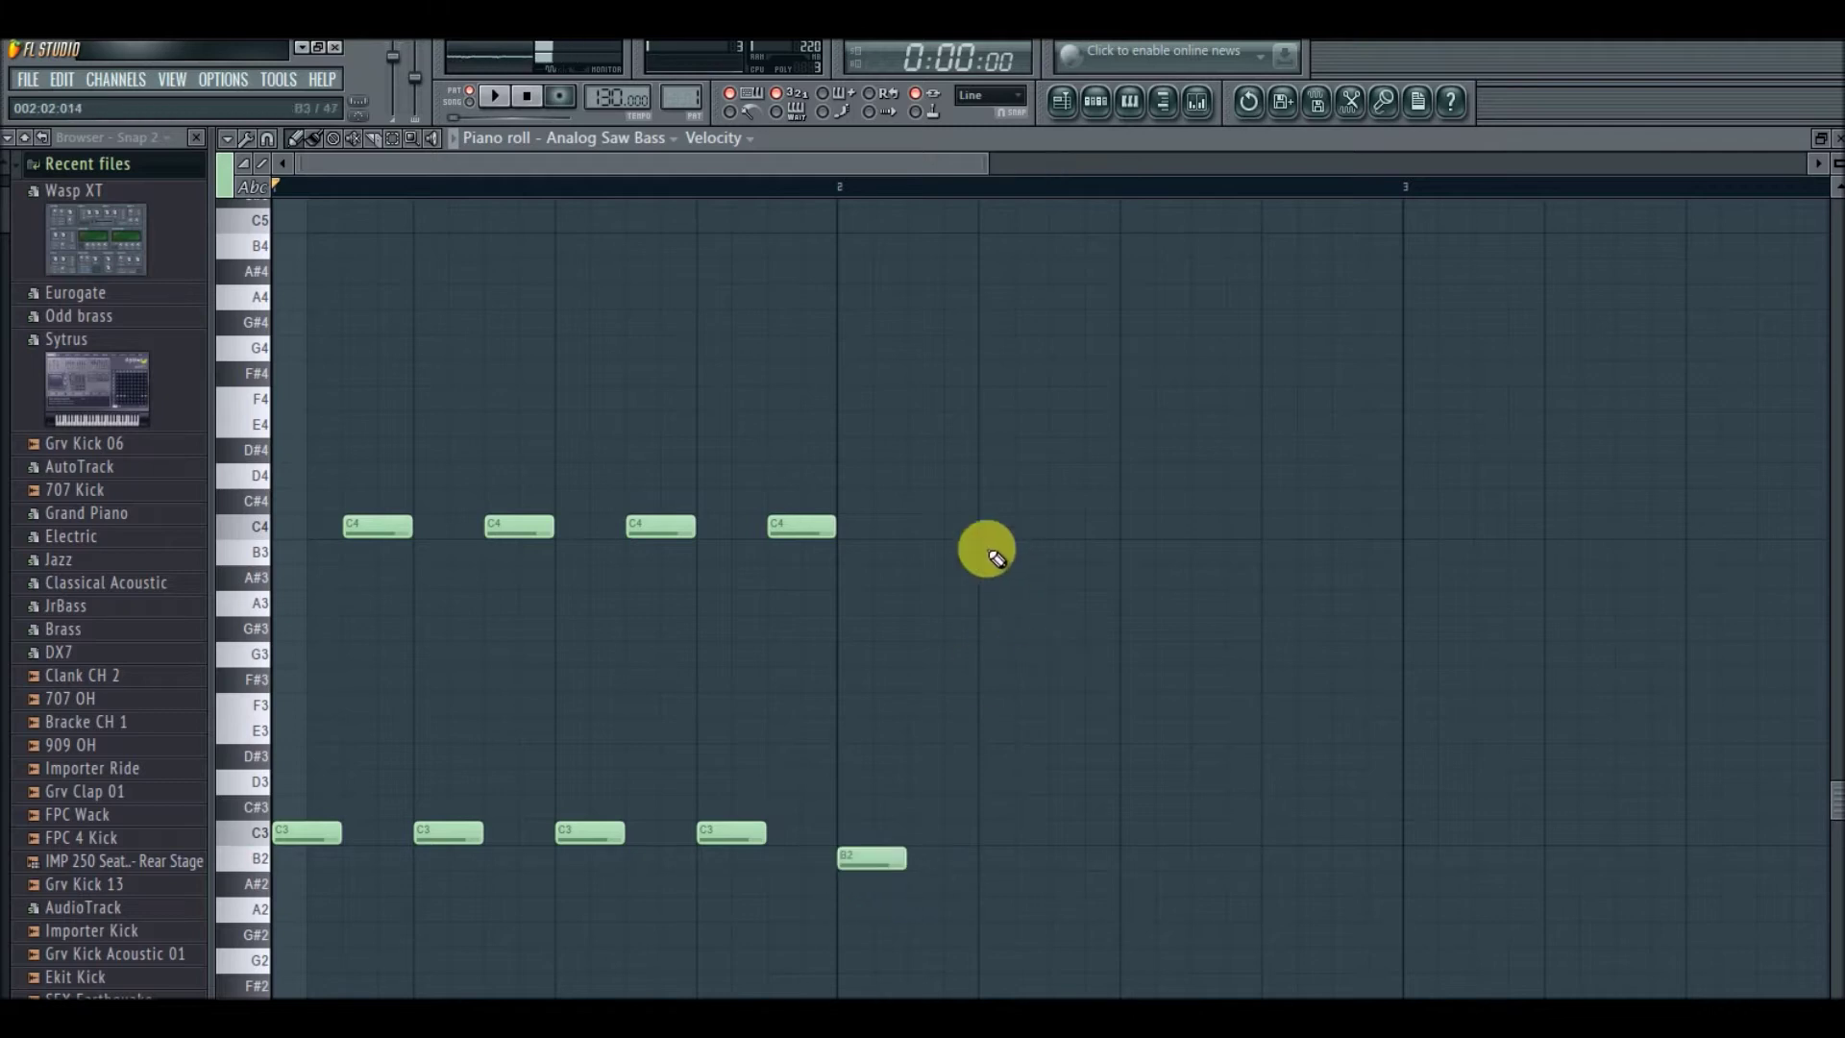
left_click(921, 555)
left_click(984, 858)
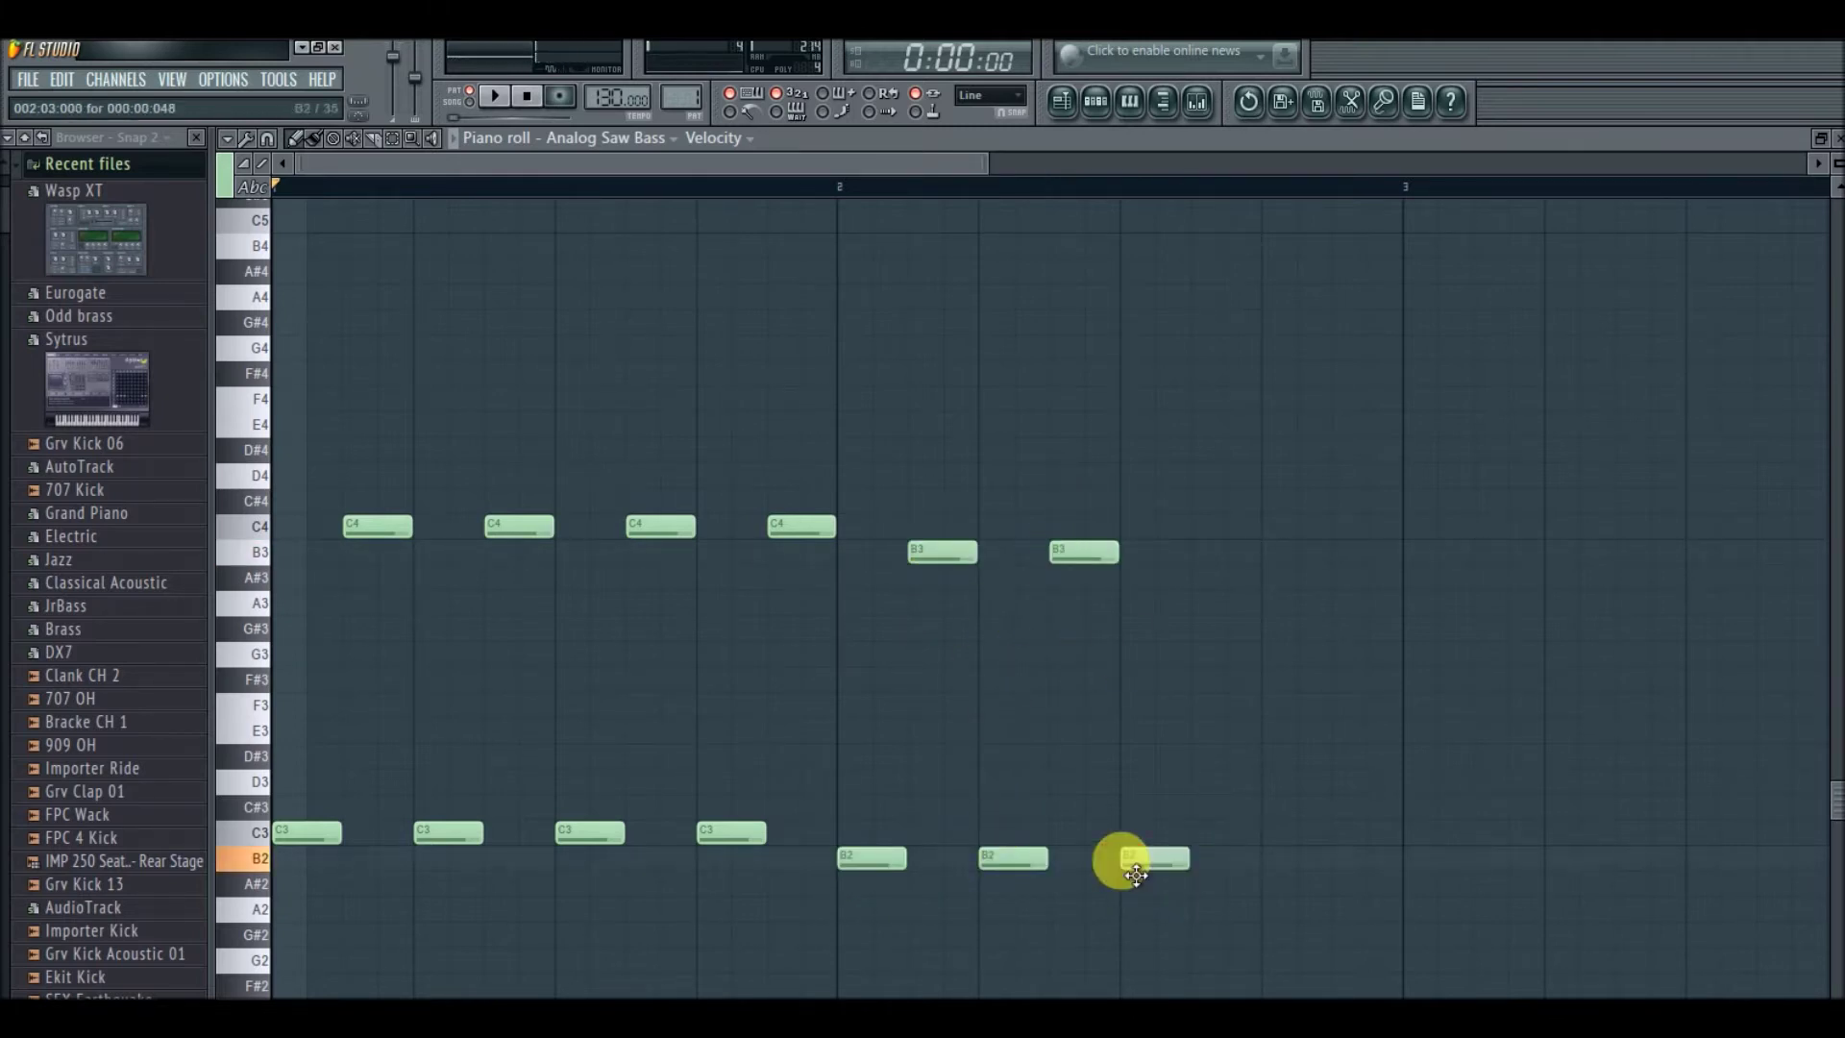
left_click(1196, 554)
left_click(1266, 858)
left_click(1336, 554)
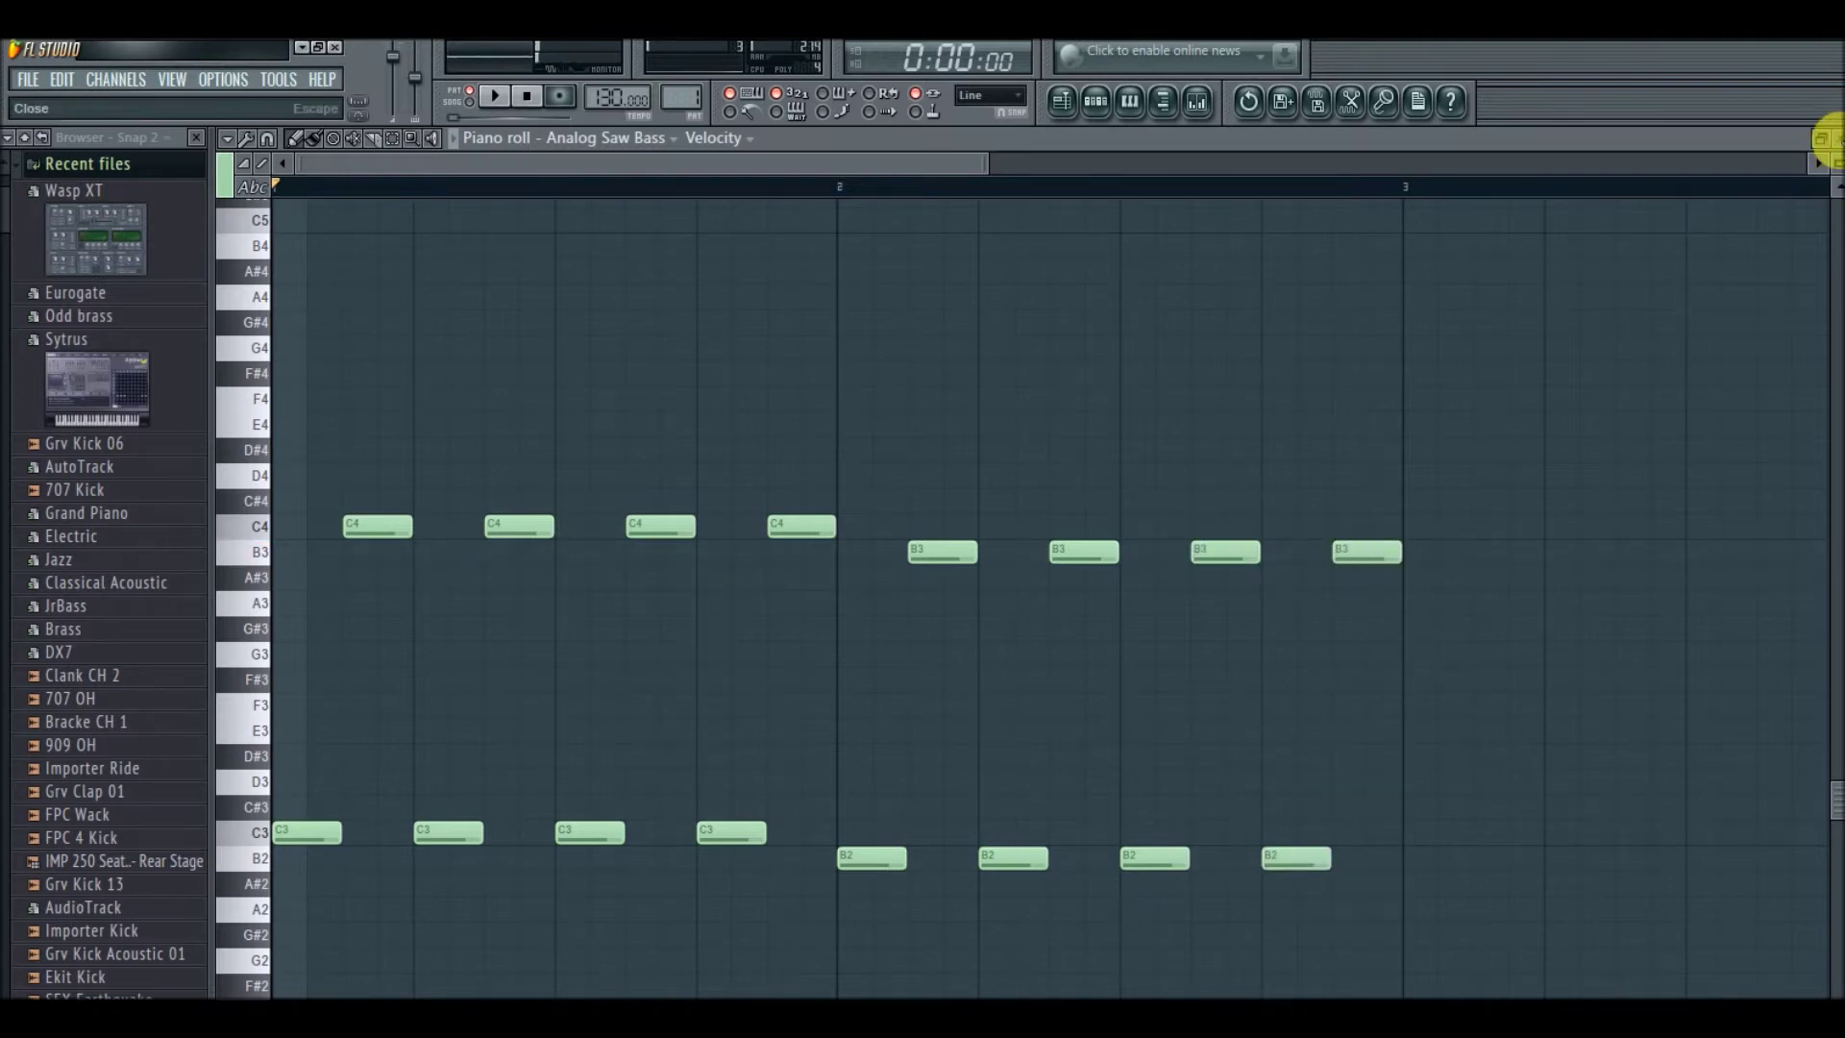
left_click(1835, 140)
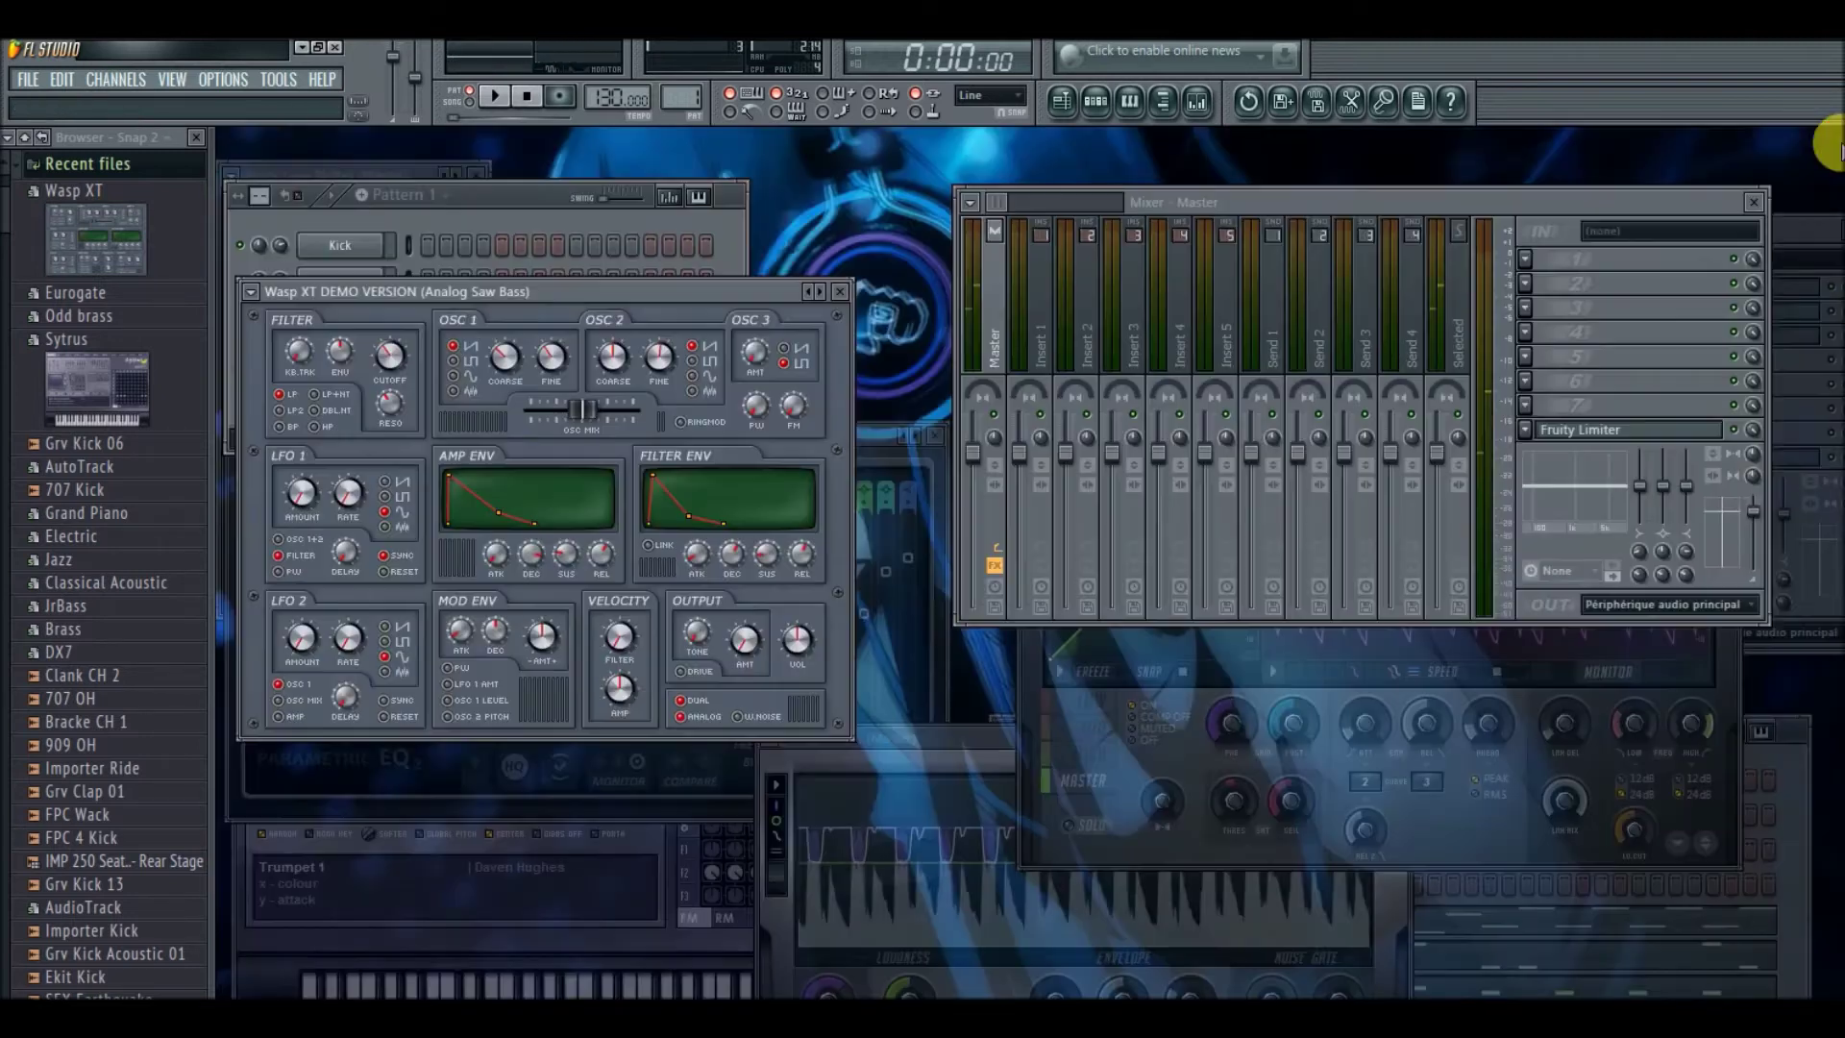
left_click(839, 293)
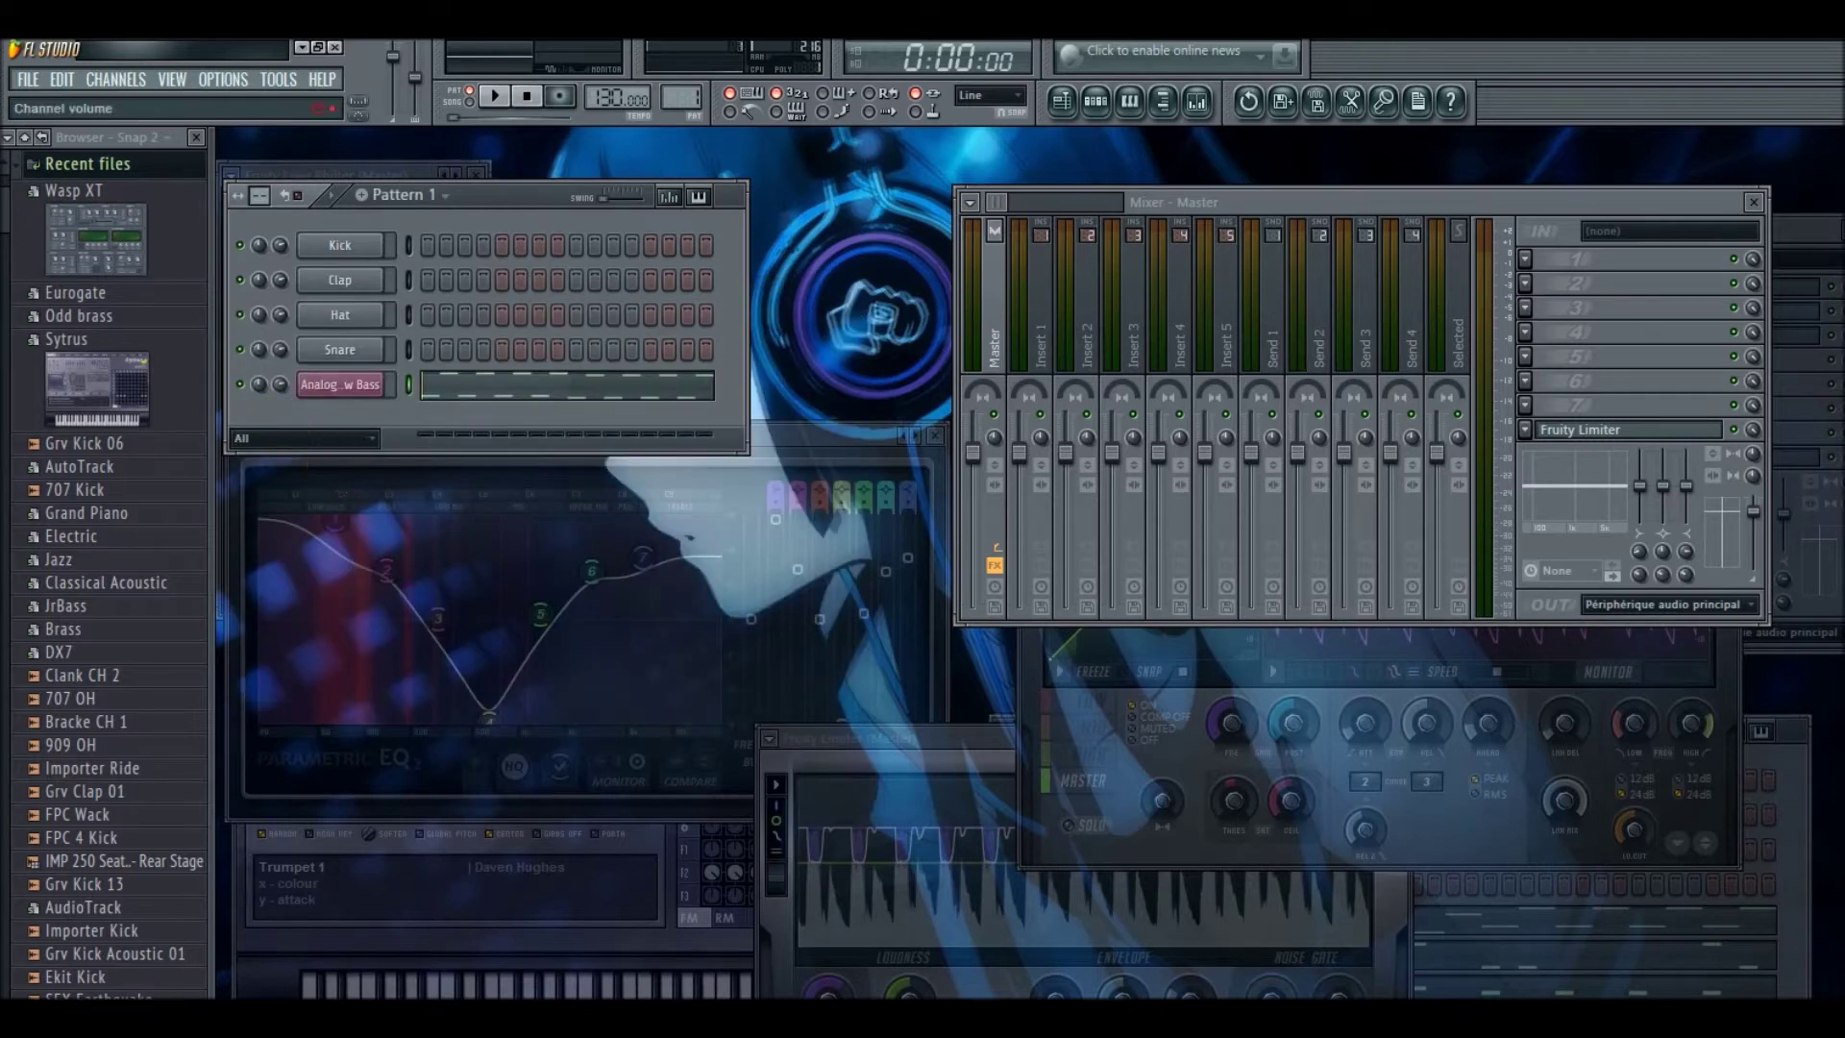
- Add the Eurogate preset as a new channel in Pattern 1 and open its piano roll zoomed out
left_click_drag(125, 306, 325, 423)
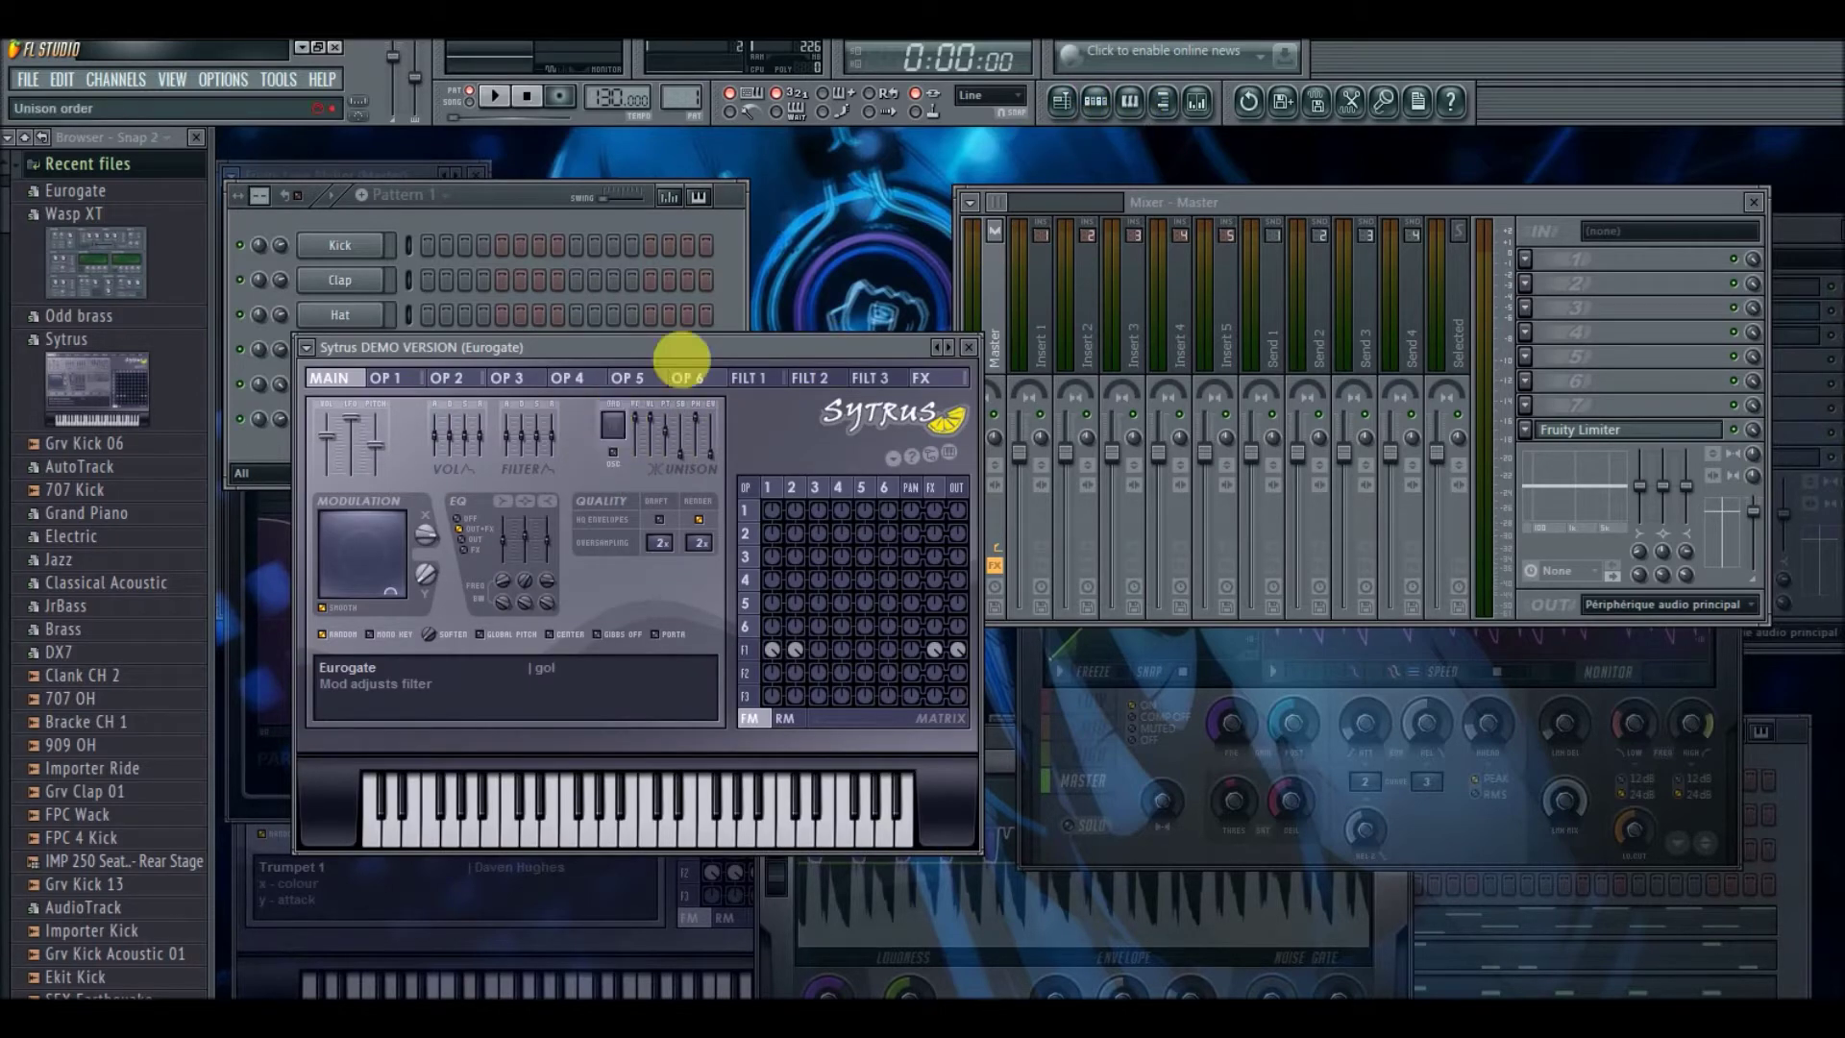
left_click(1128, 101)
left_click_drag(526, 176, 1086, 221)
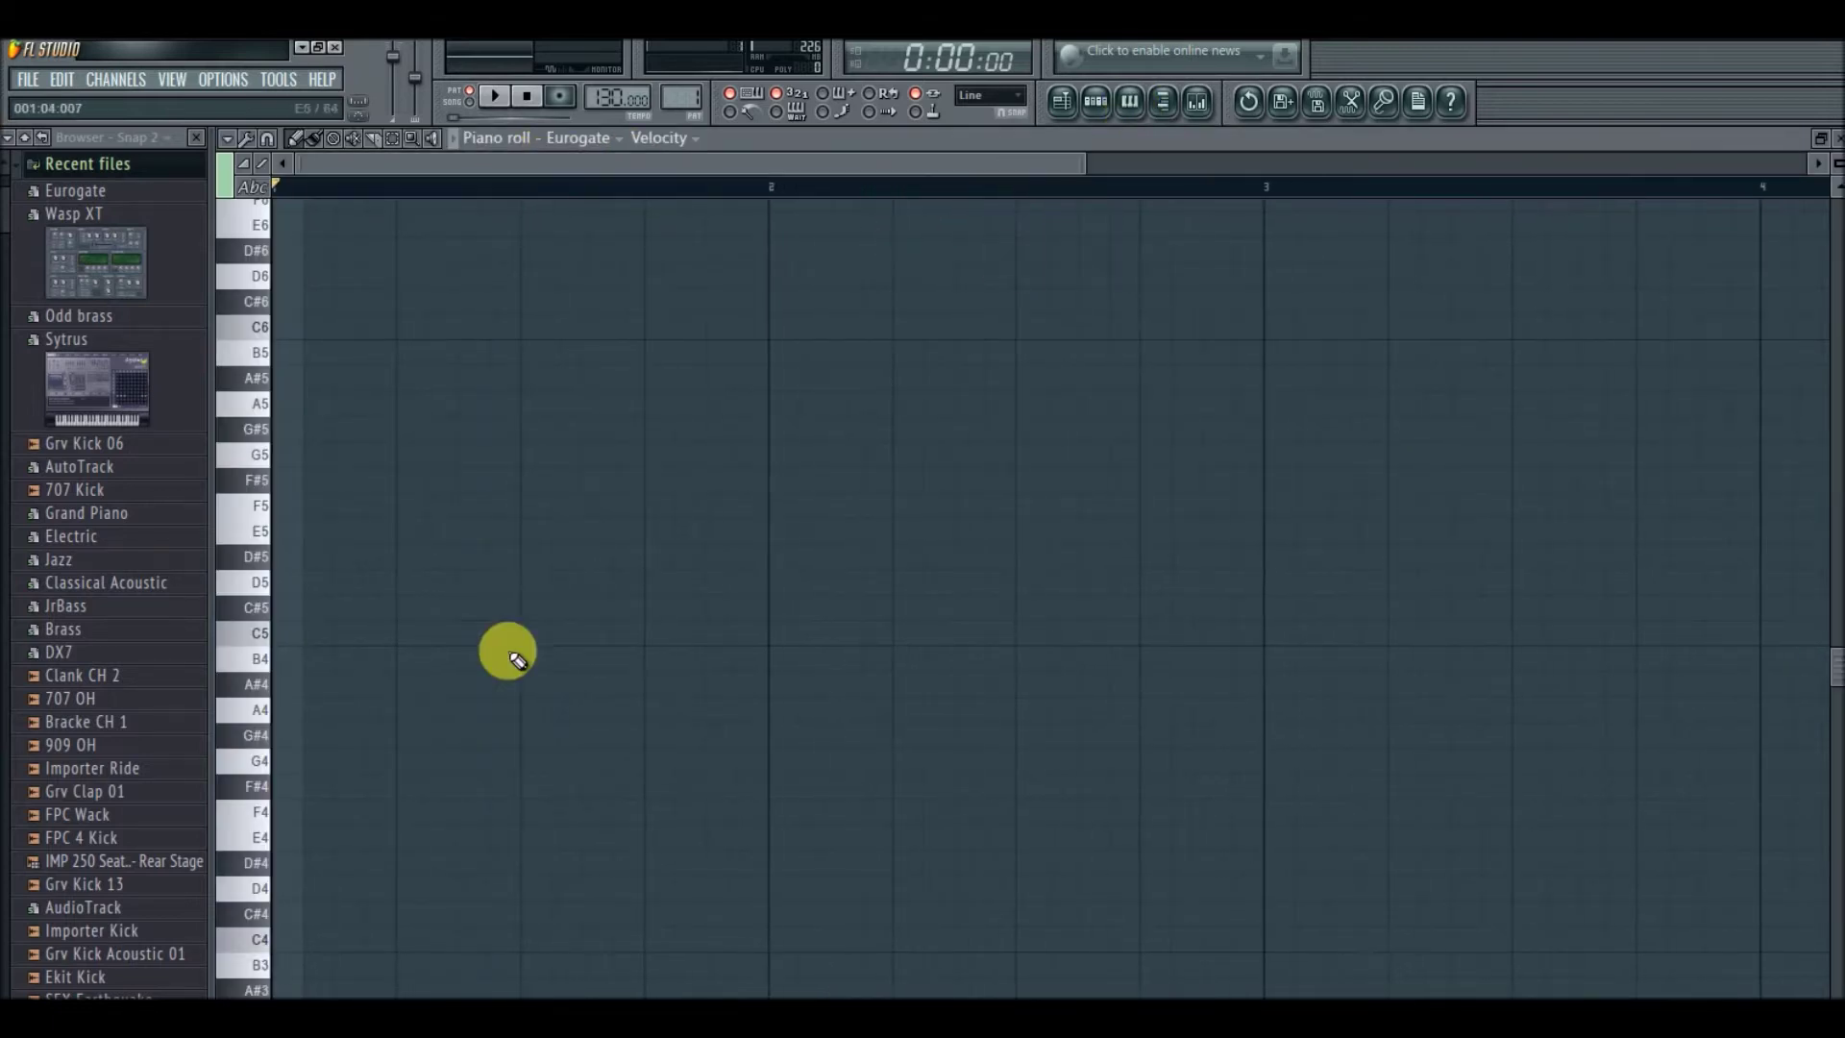
- Enter one short note per beat, C5, G5, F#5, D5 in bar 1 and B4, G5, F#5, D5 in bar 2, and close the Eurogate windows
left_click(299, 640)
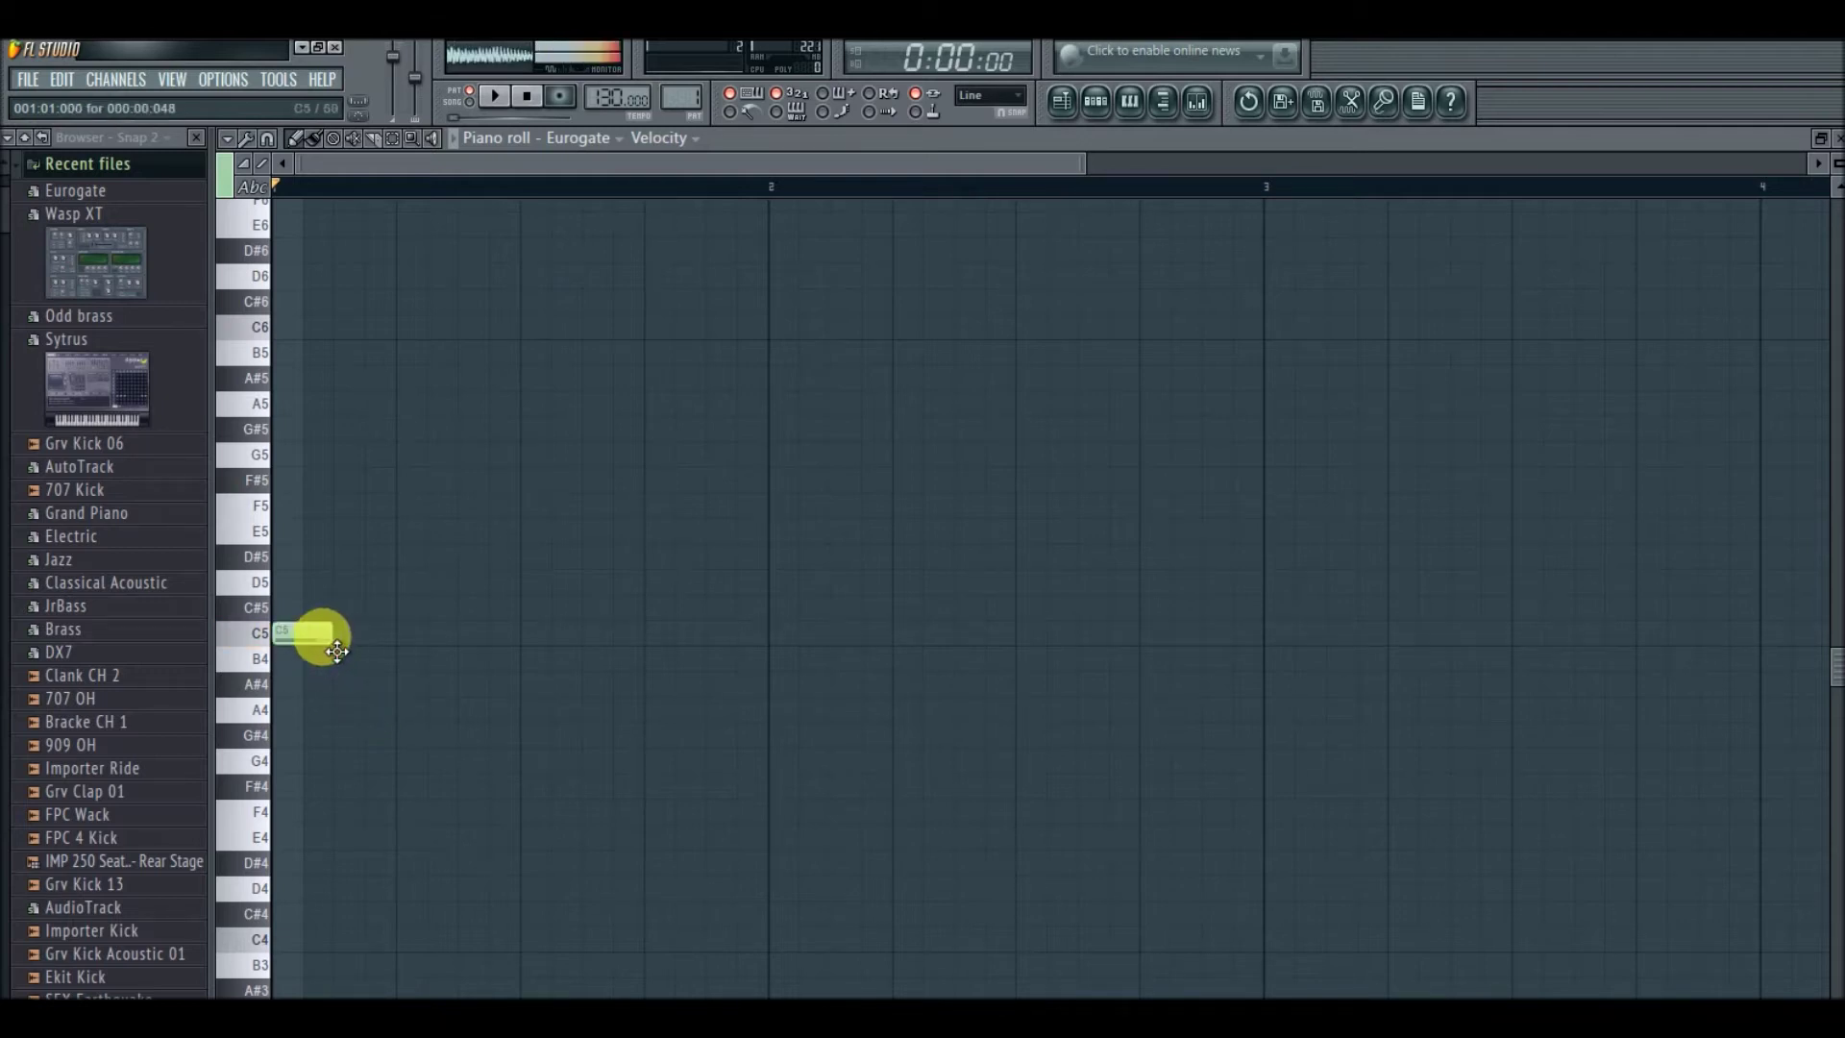
left_click(401, 454)
left_click(527, 478)
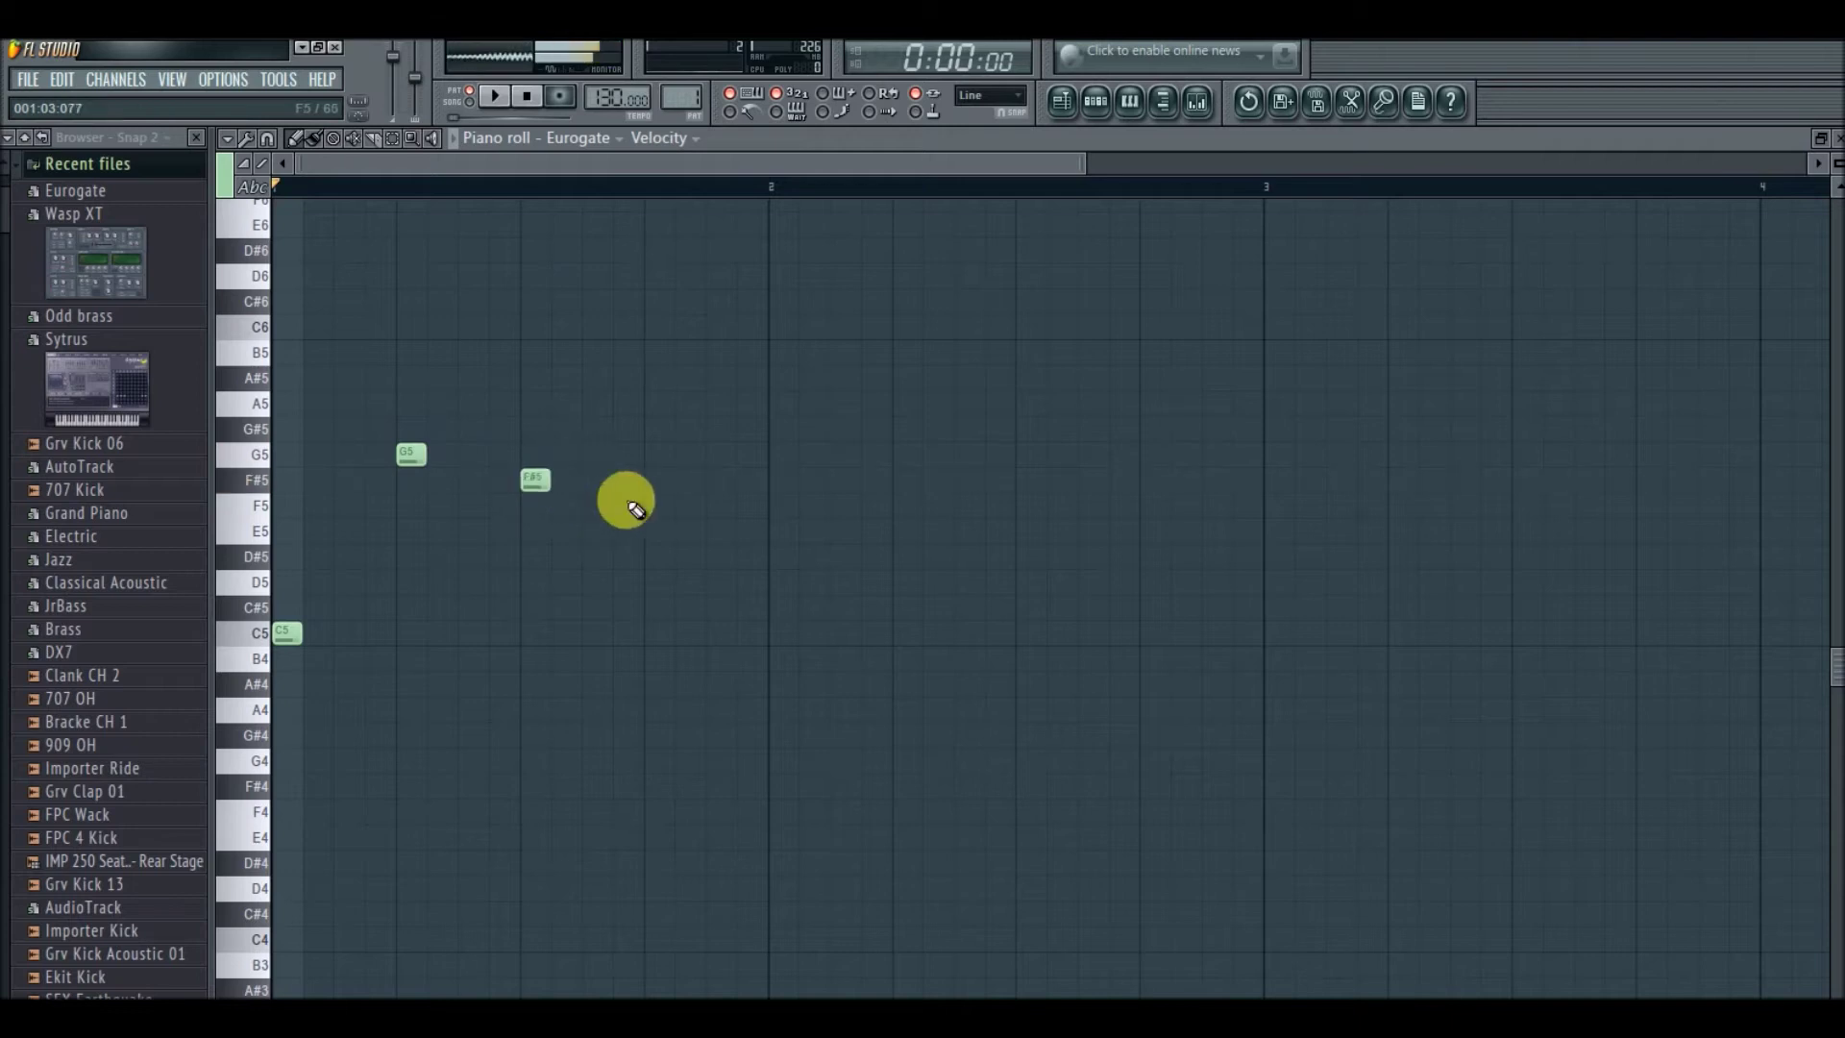
left_click(655, 515)
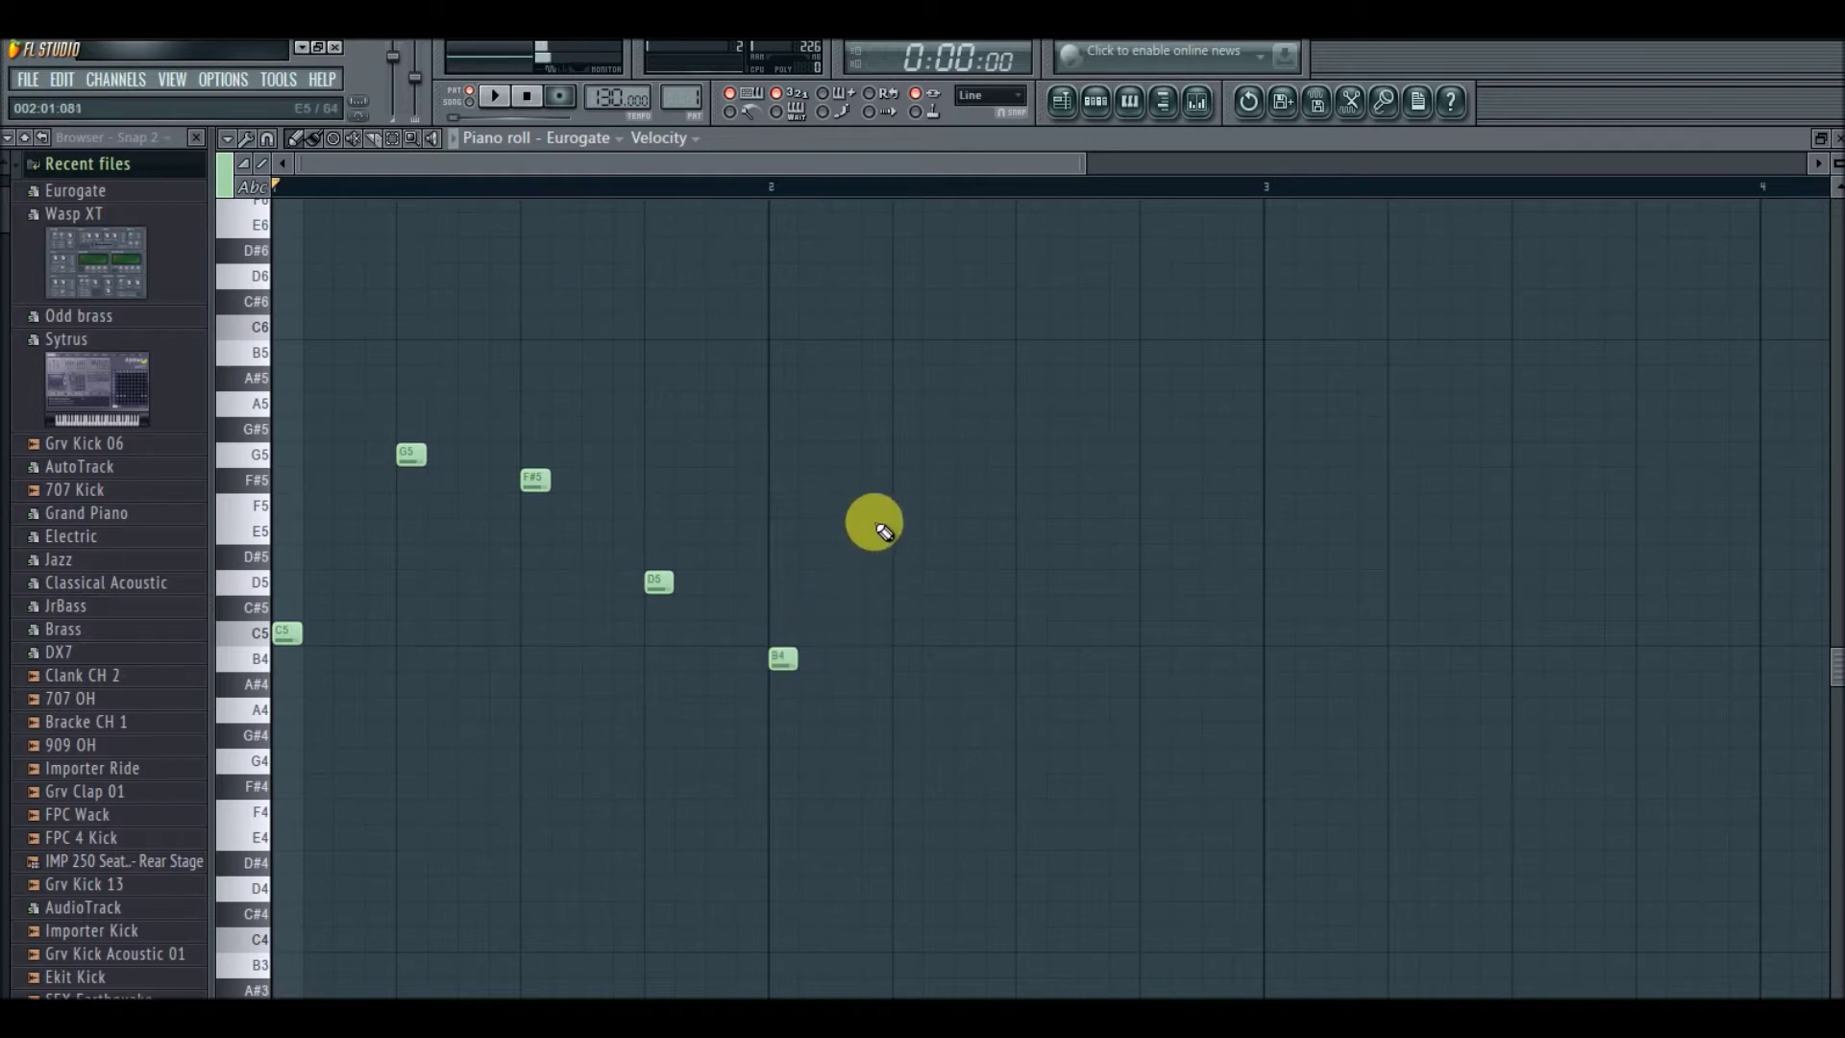
left_click(902, 454)
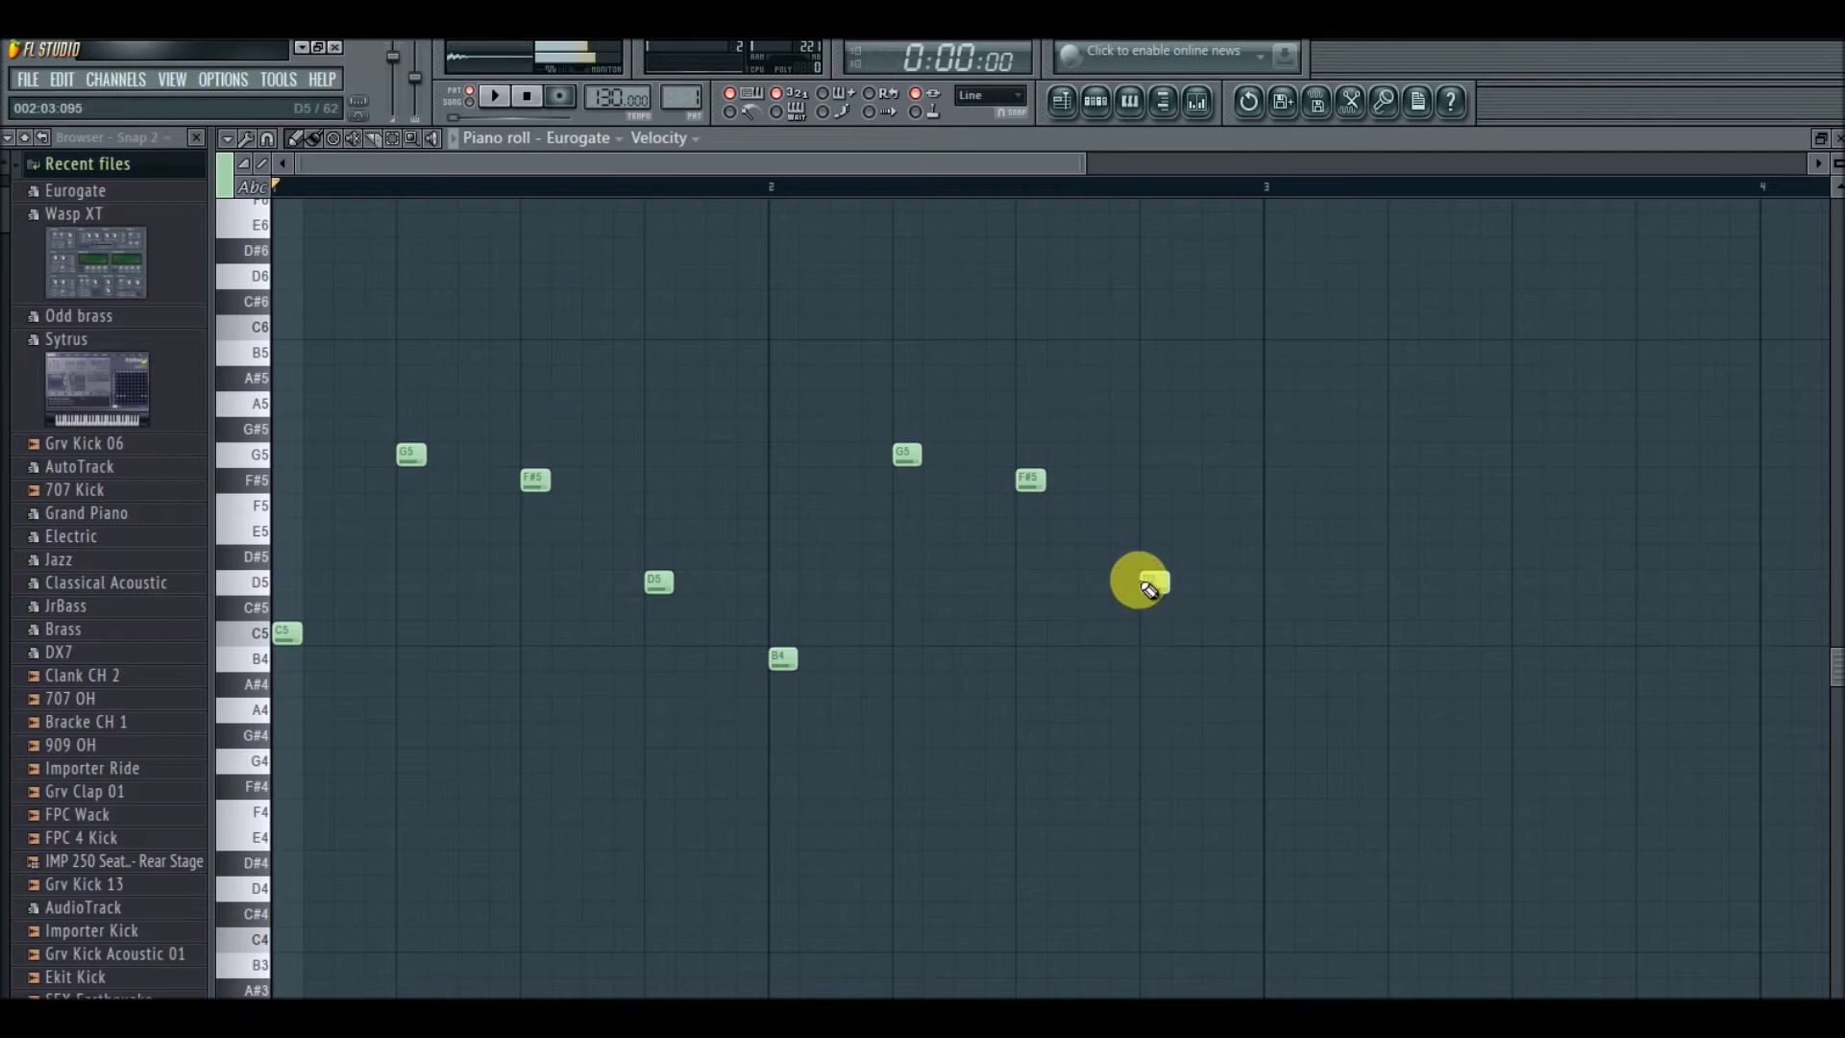
left_click(1829, 137)
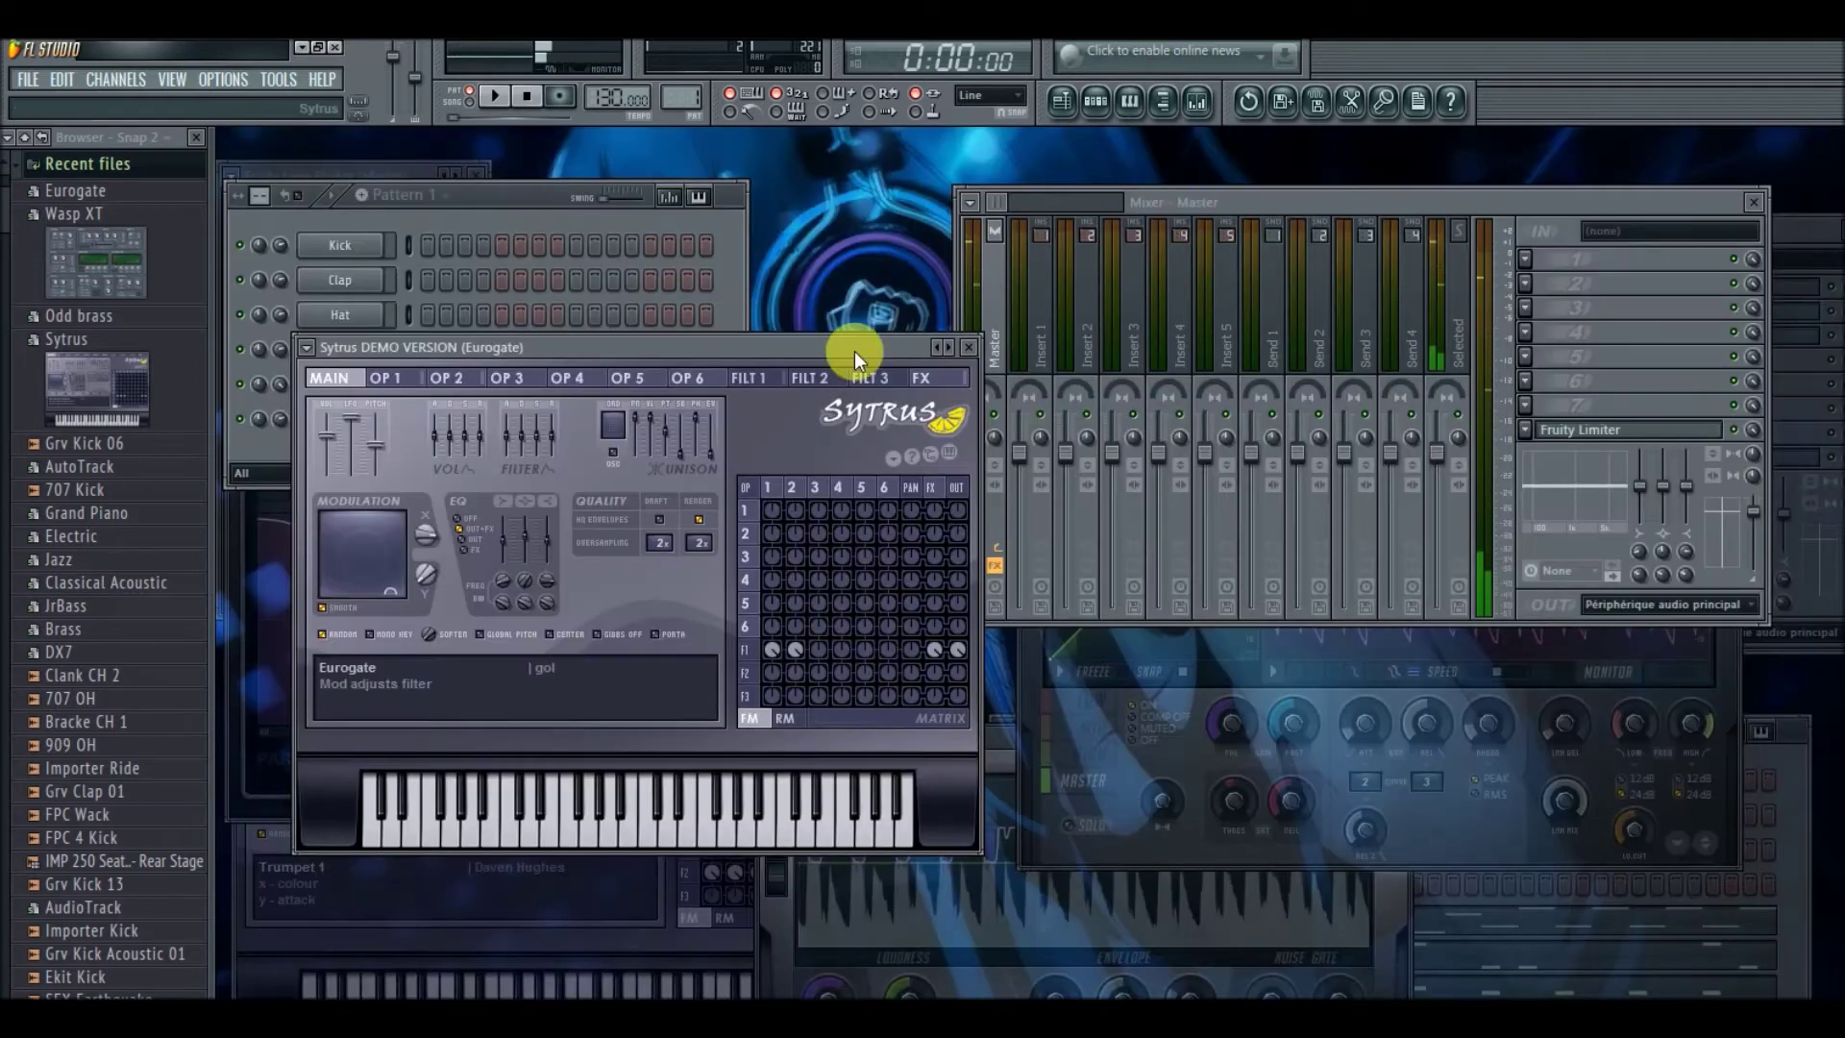
left_click(970, 348)
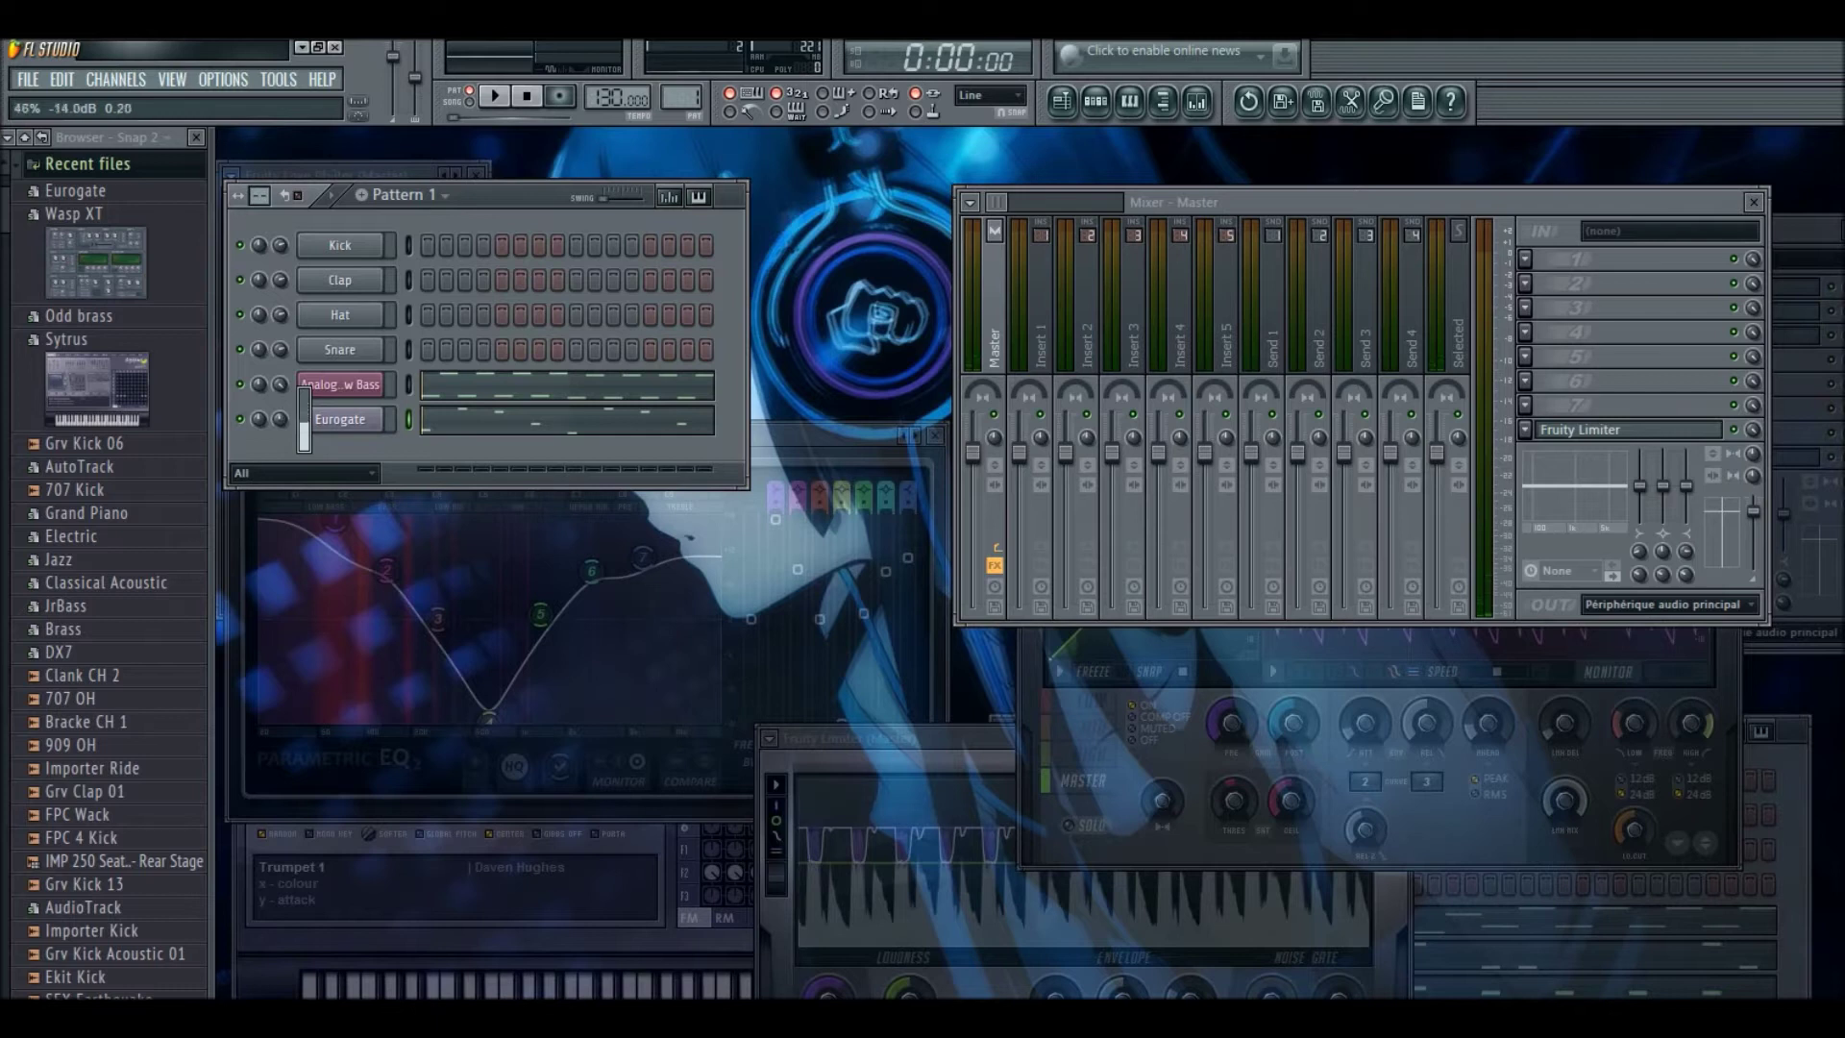
- Start playback, extend Pattern 1's step grid to 32 steps and place a Kick hit on every fourth step from step 1
left_click(495, 97)
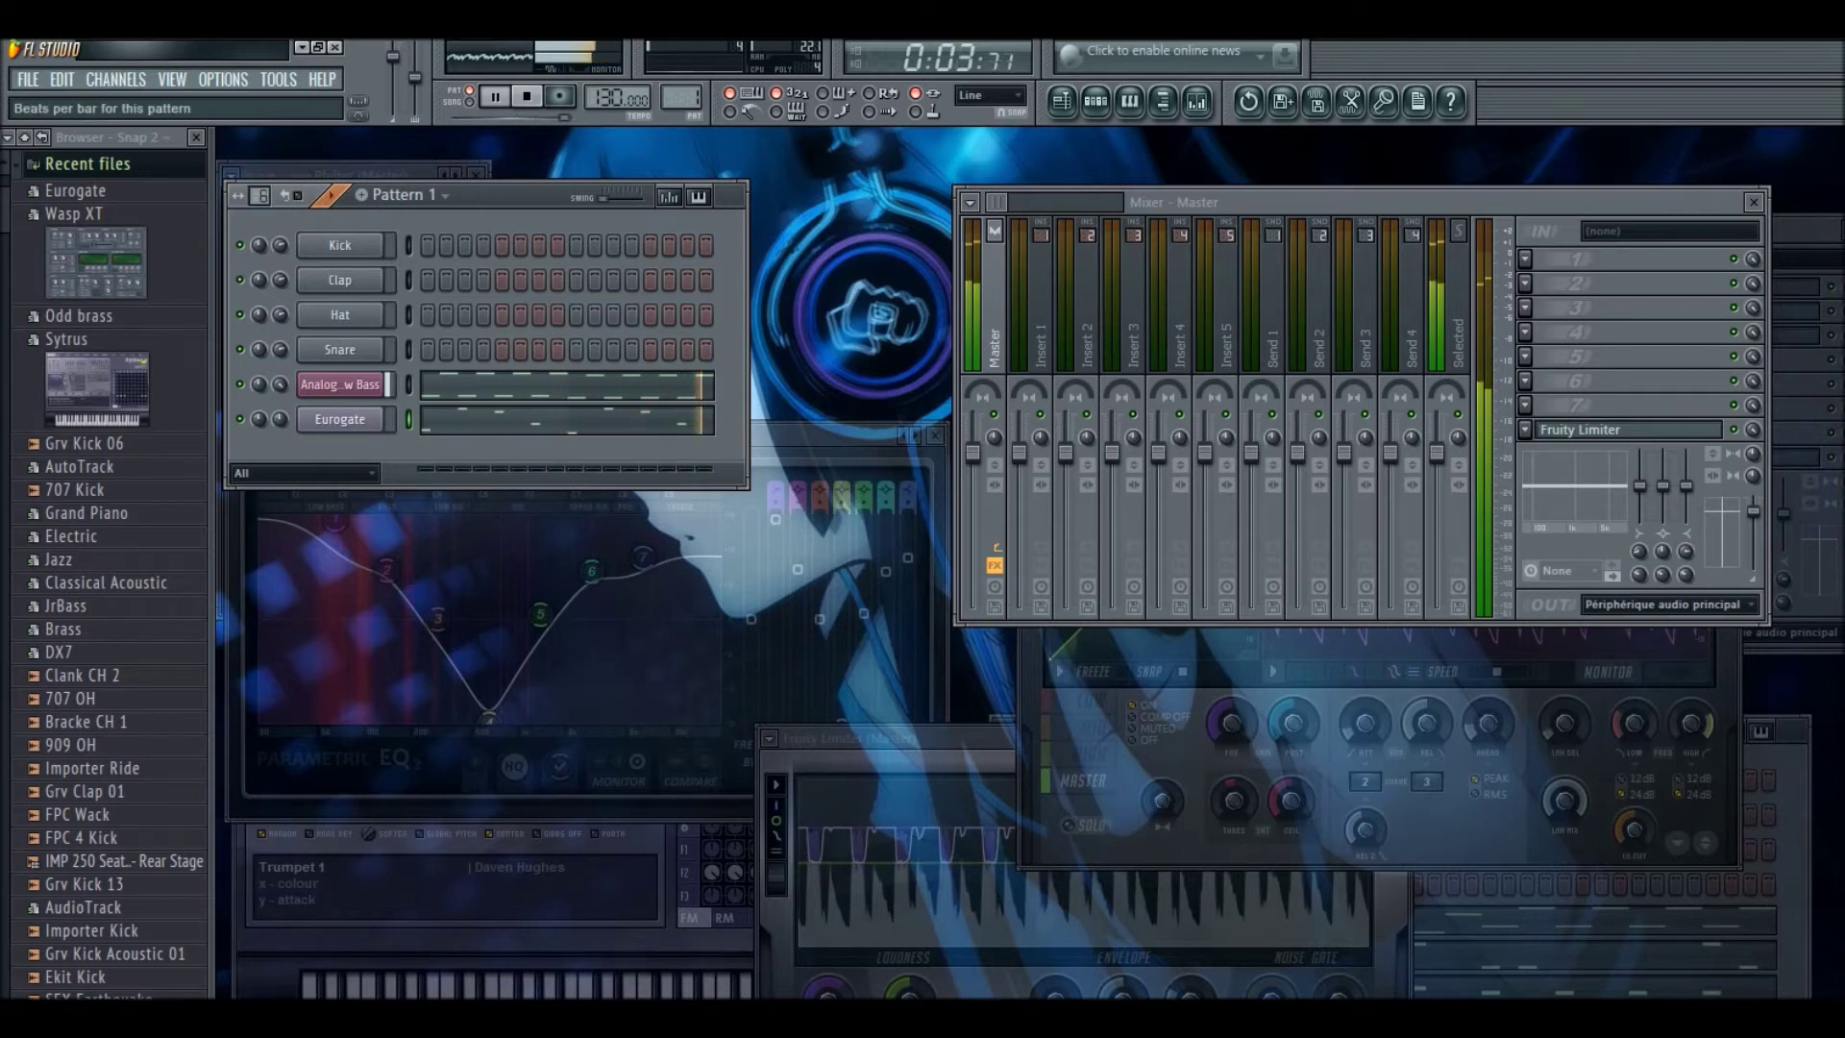
left_click(494, 190)
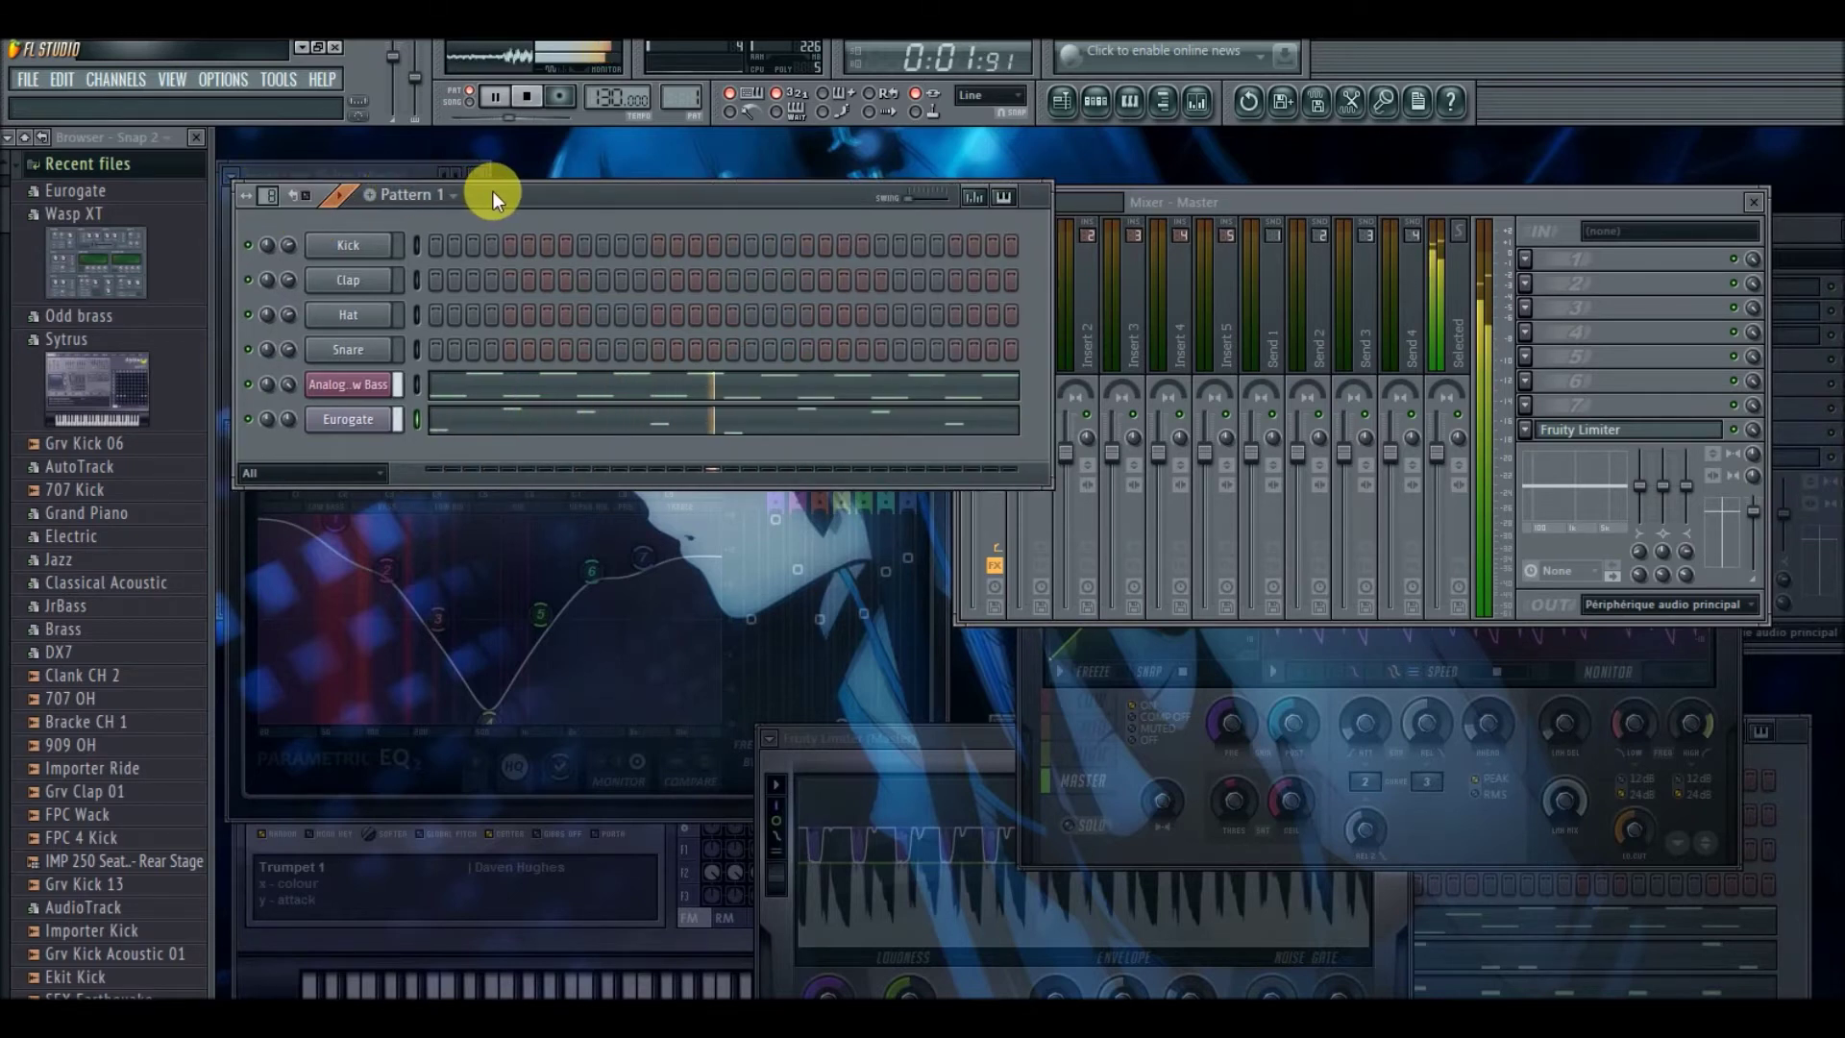
left_click(440, 246)
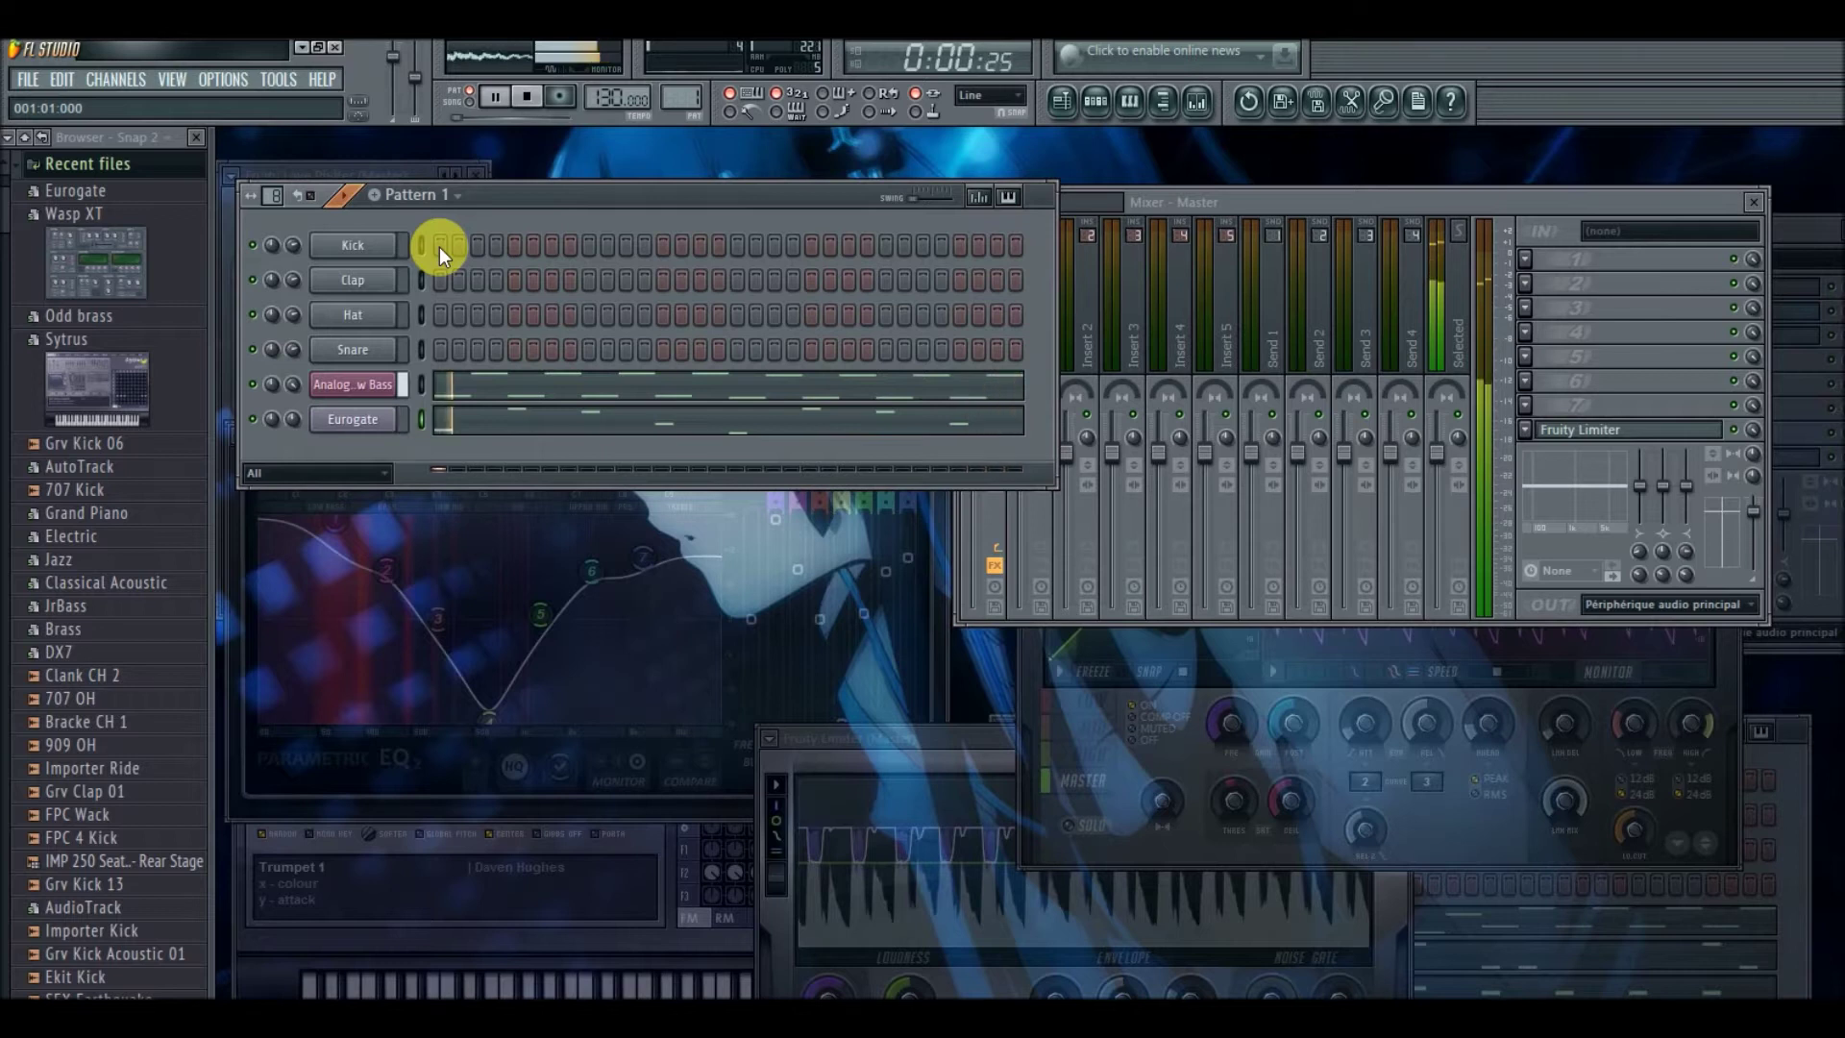
left_click(514, 246)
left_click(588, 246)
left_click(663, 246)
left_click(737, 246)
left_click(811, 246)
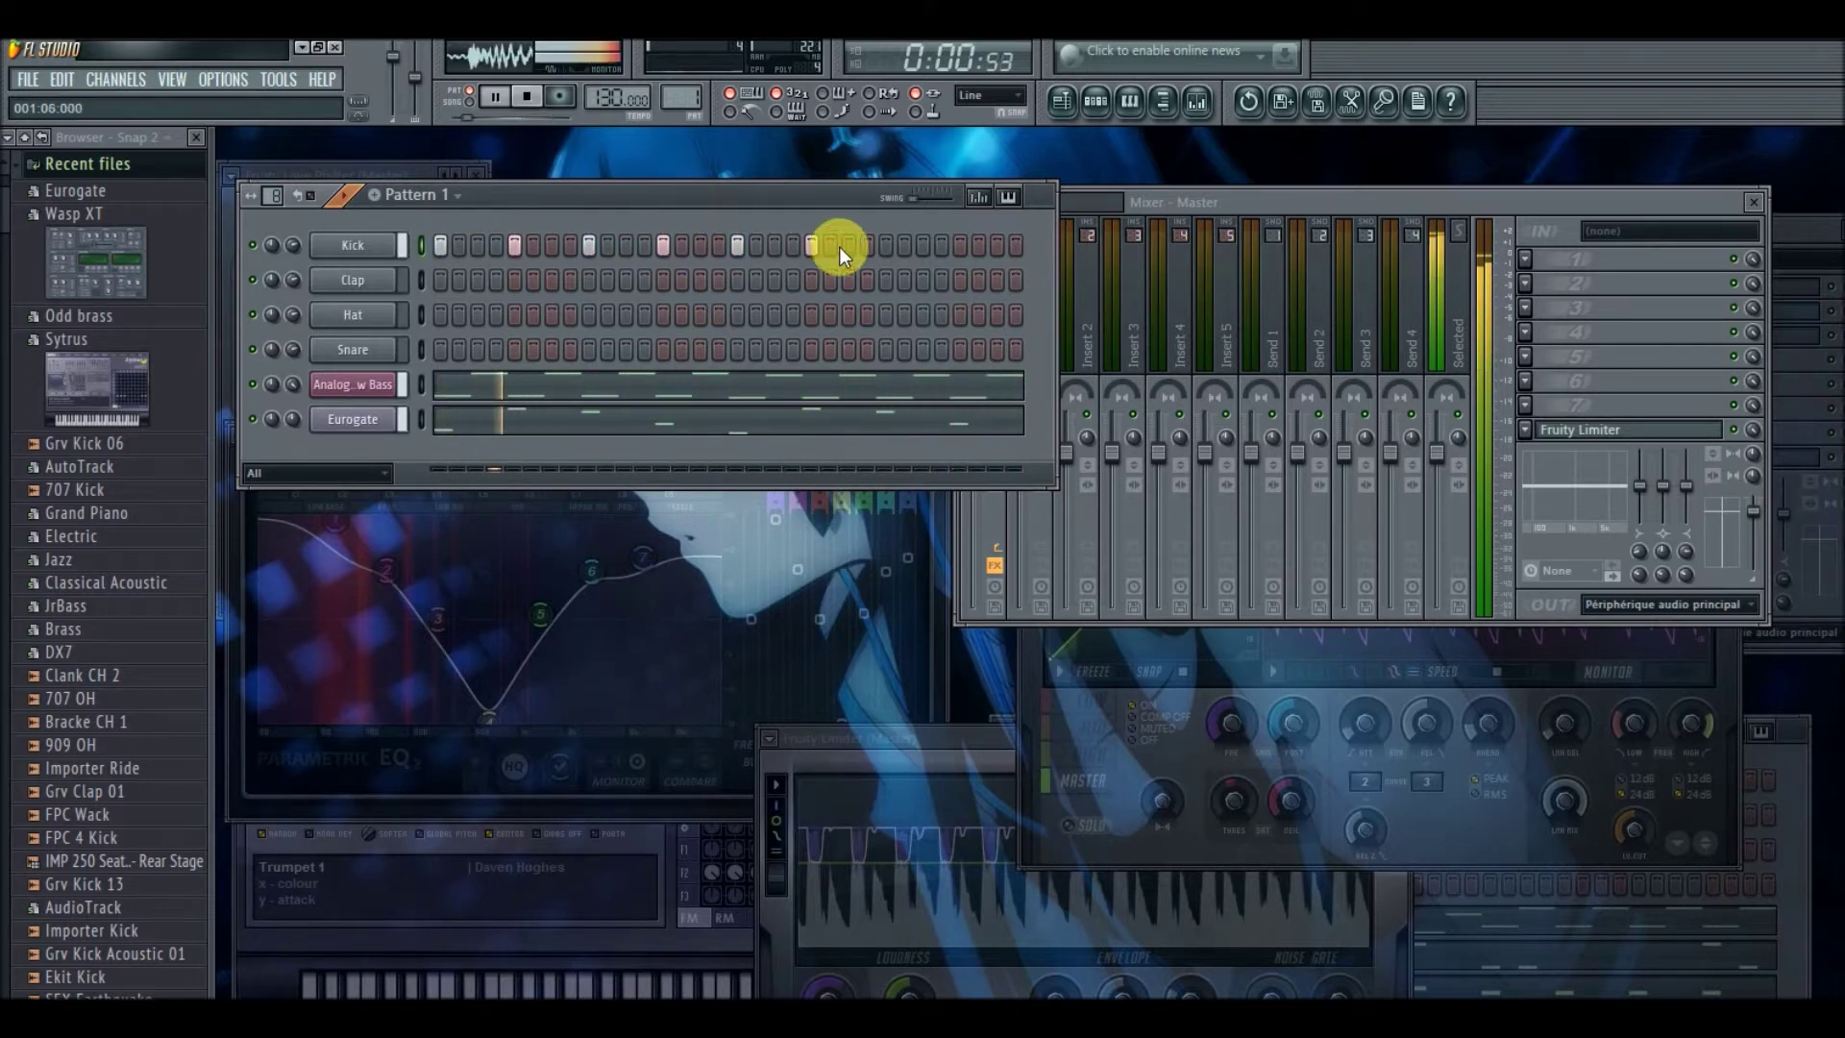
left_click(885, 246)
left_click(960, 246)
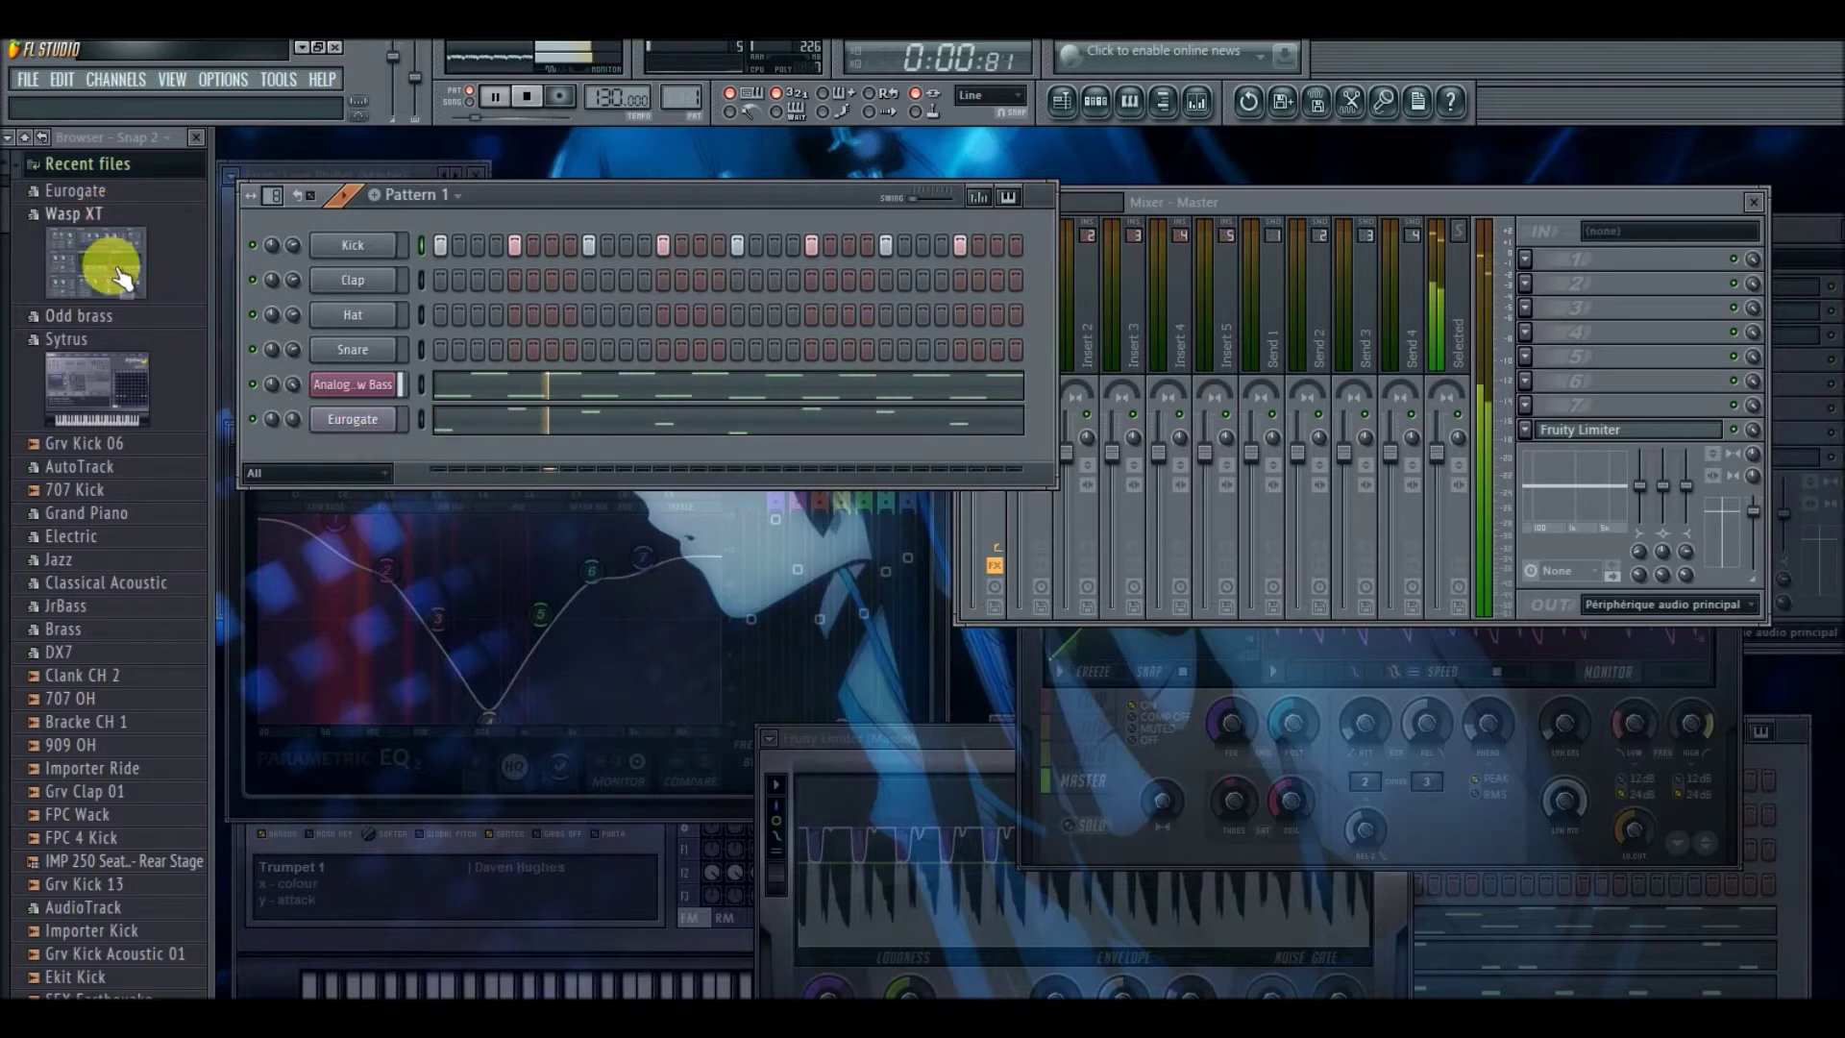
- Add the Grv Kick 06 sample as a channel below Kick and place a hit on every fourth step from step 1
left_click_drag(85, 443, 363, 264)
left_click(440, 280)
left_click(516, 280)
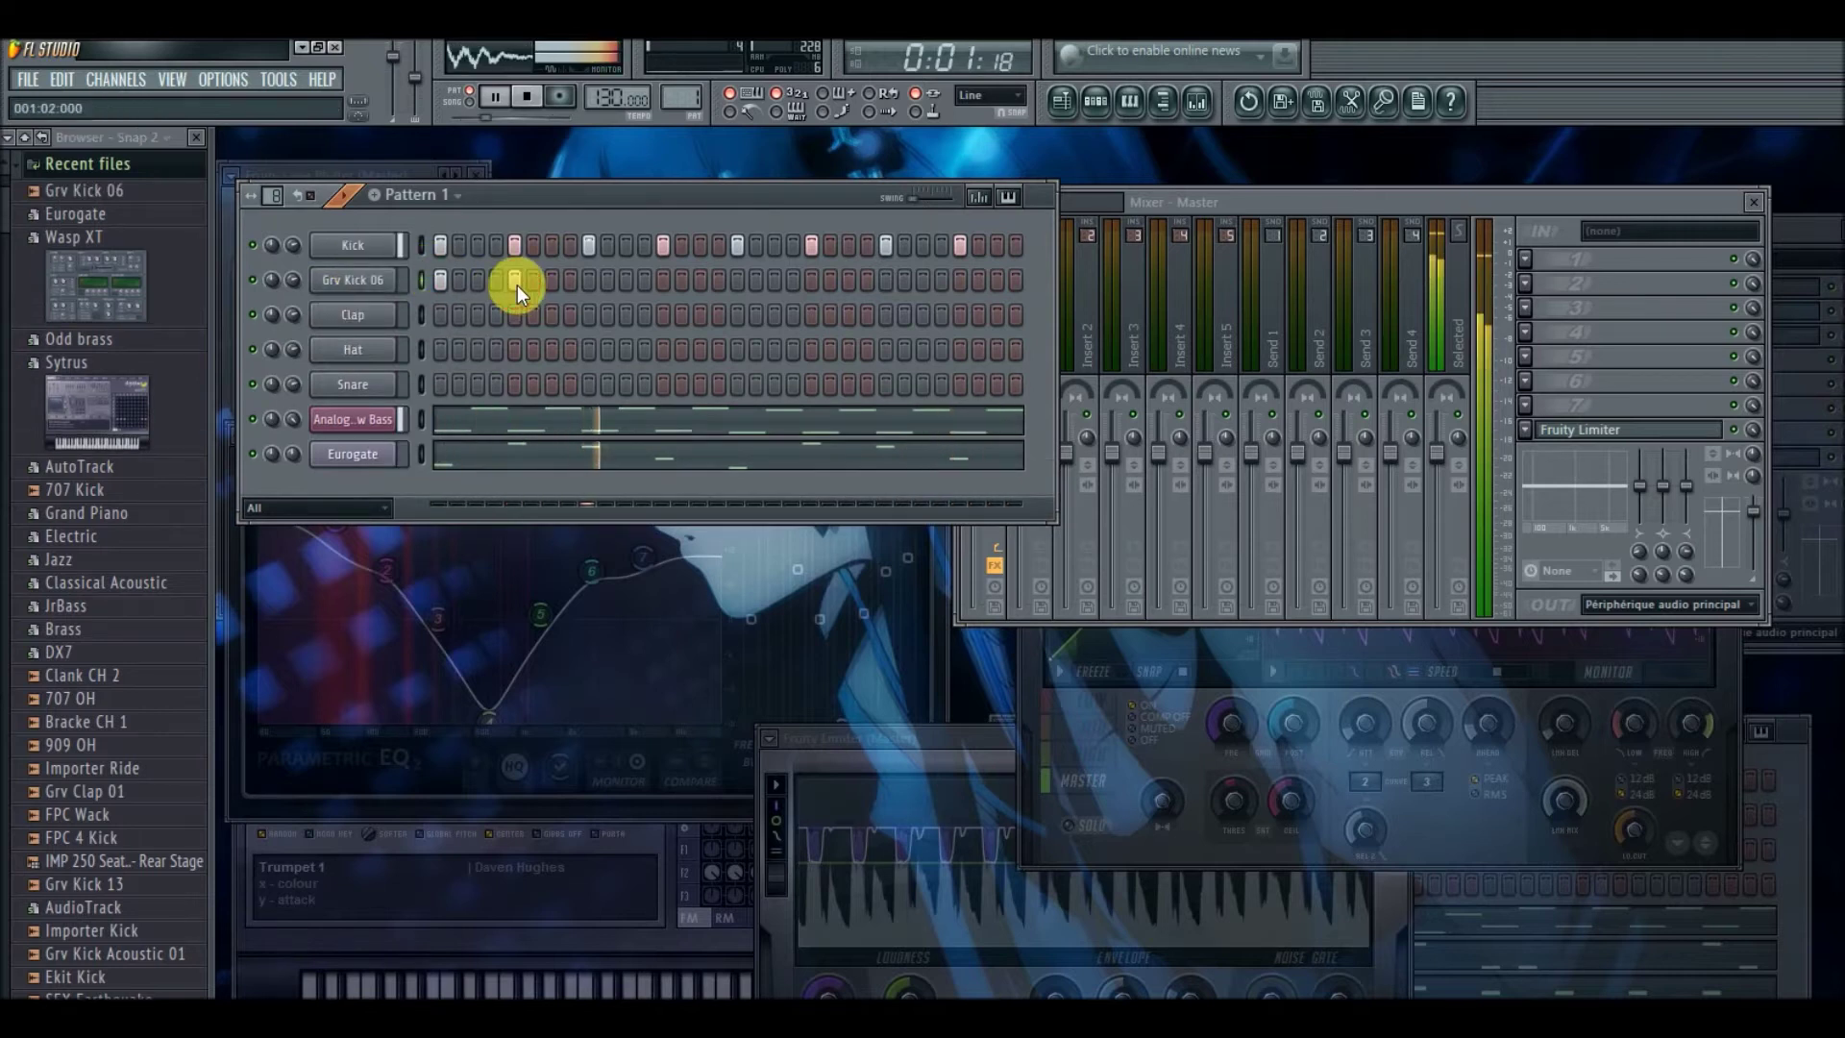
left_click(589, 280)
left_click(663, 280)
left_click(738, 280)
left_click(813, 280)
left_click(960, 280)
left_click(886, 280)
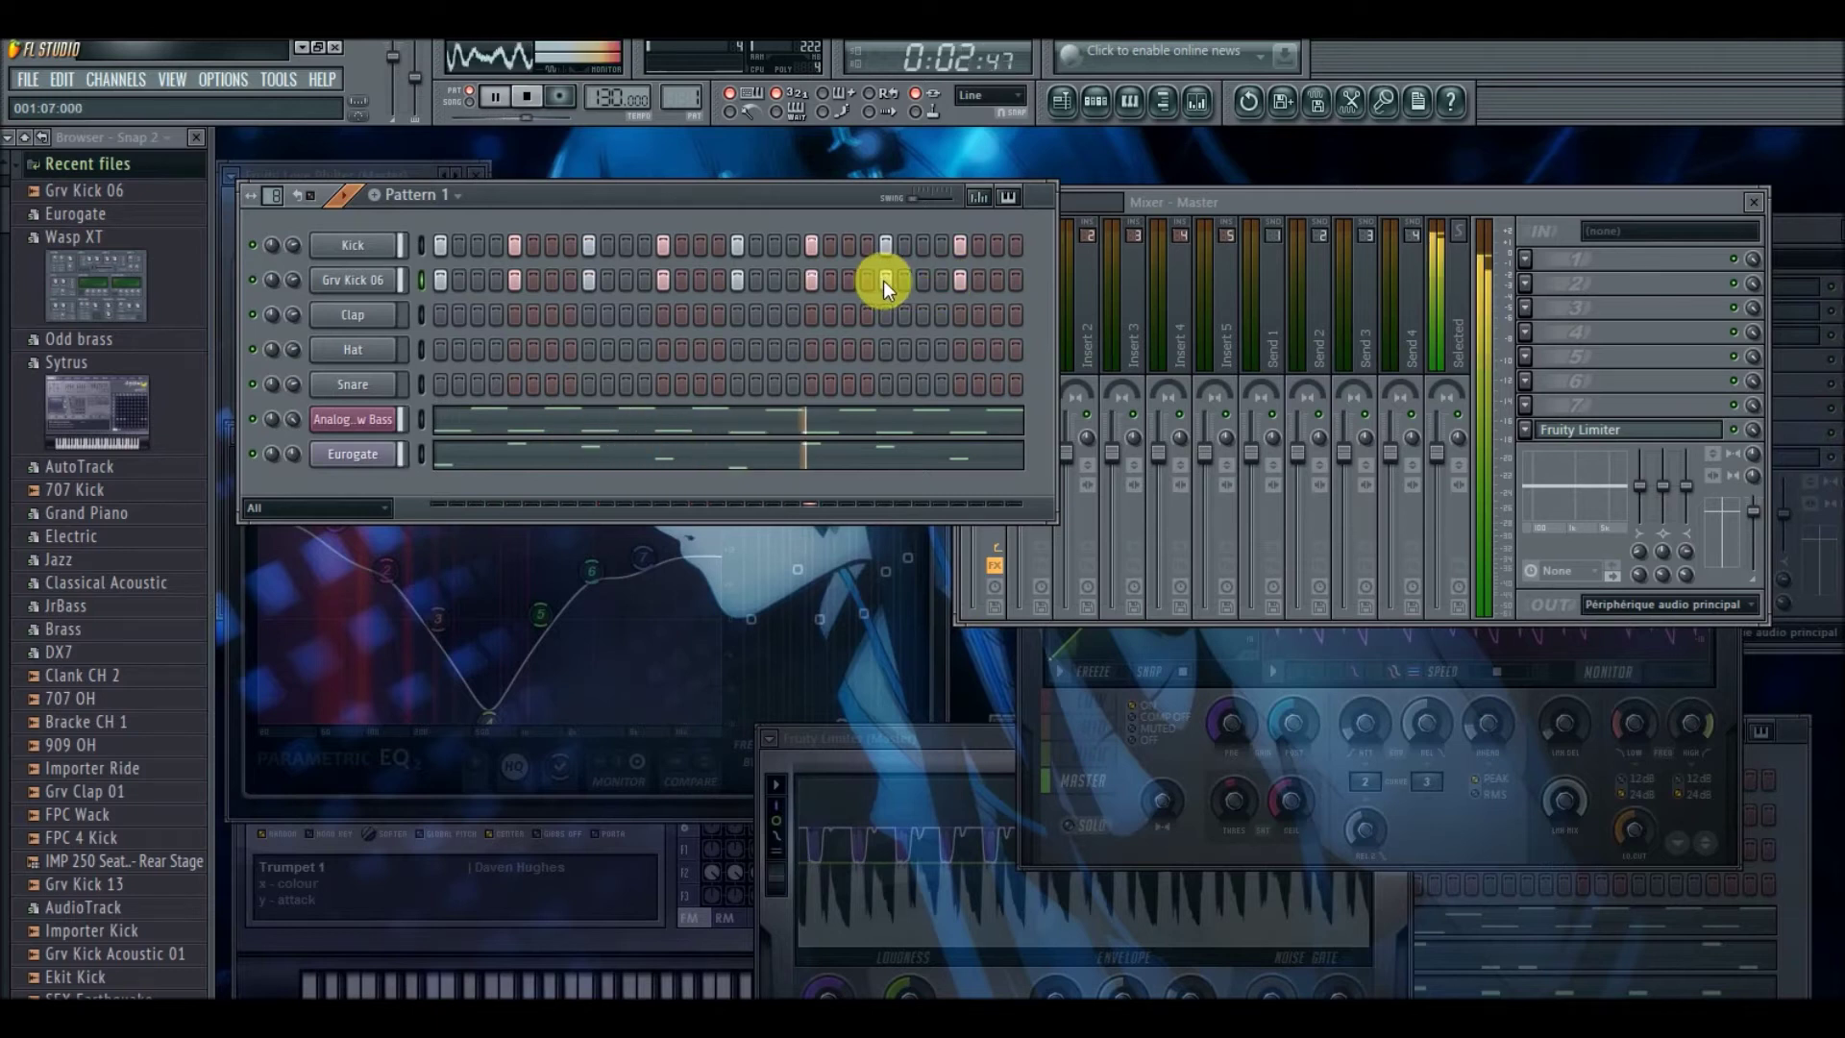
- Place Clap hits on steps 5, 13 and 21 of Pattern 1
left_click(516, 315)
left_click(665, 313)
left_click(817, 315)
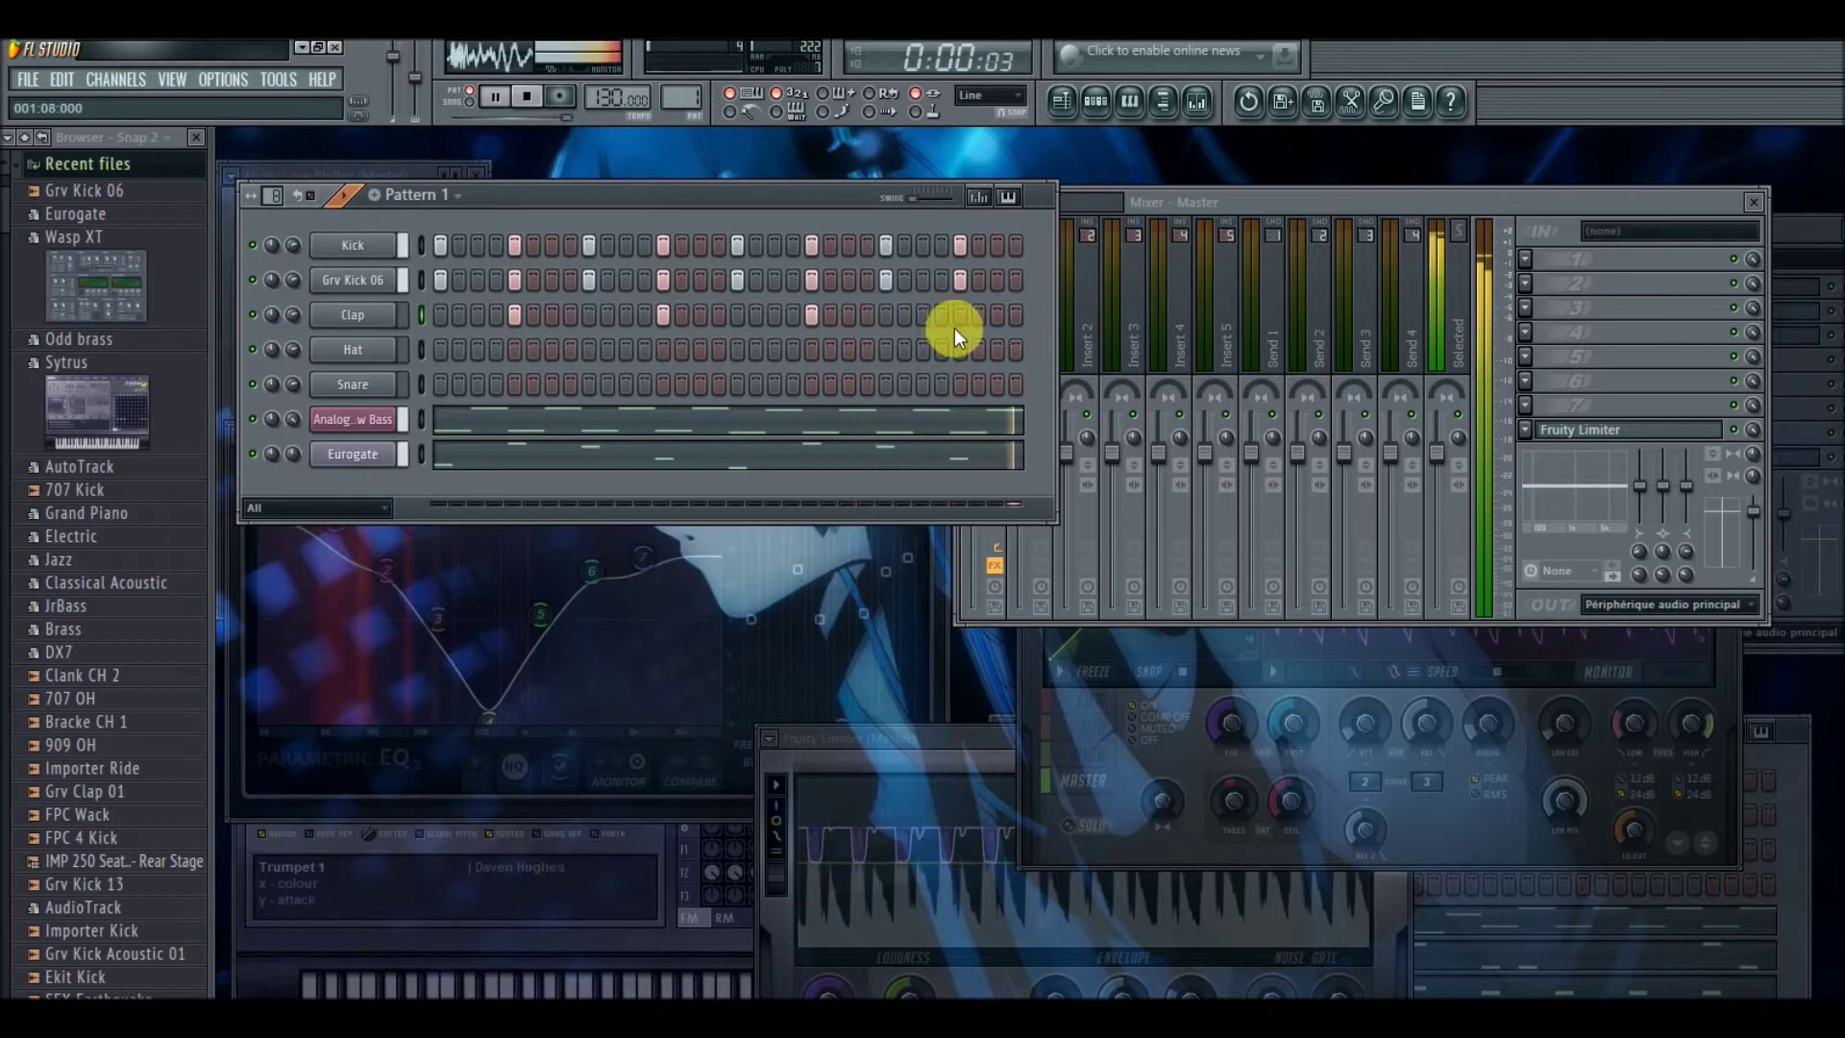
- Insert Maximus in the first effect slot of the Master mixer track and close its window
left_click(1461, 199)
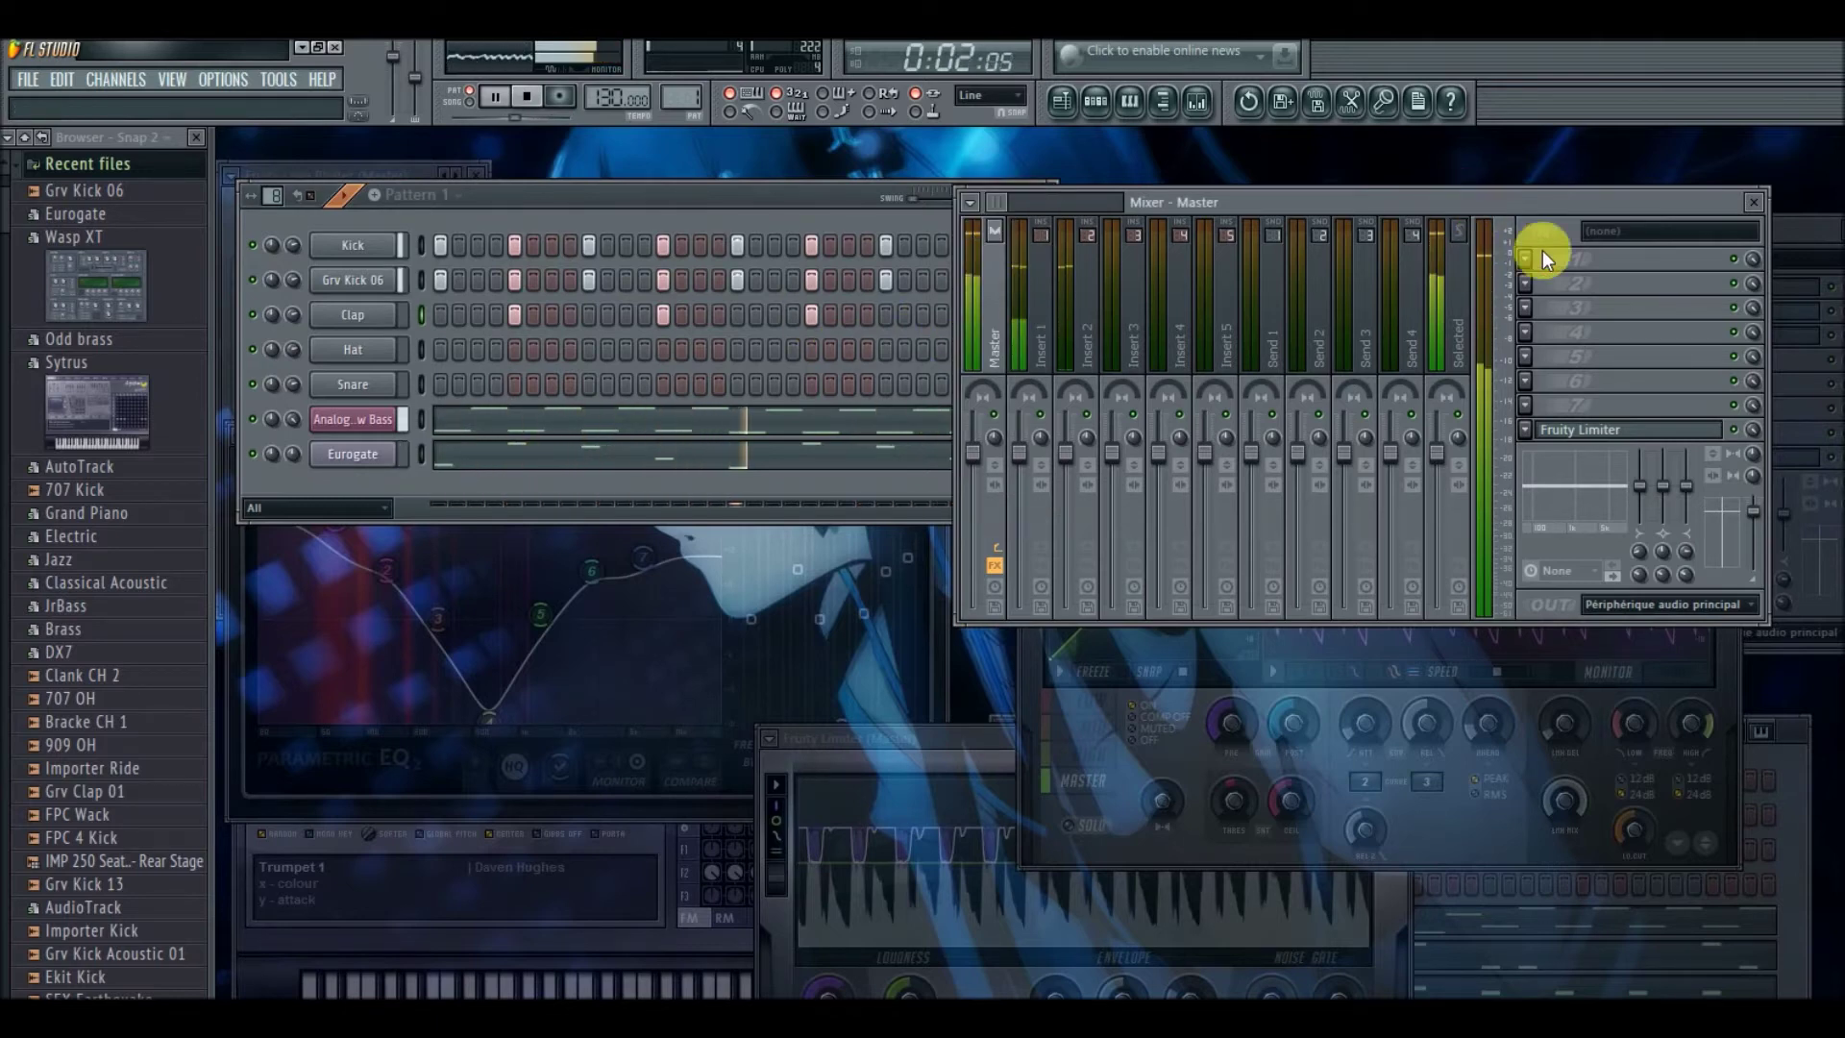
left_click(1525, 258)
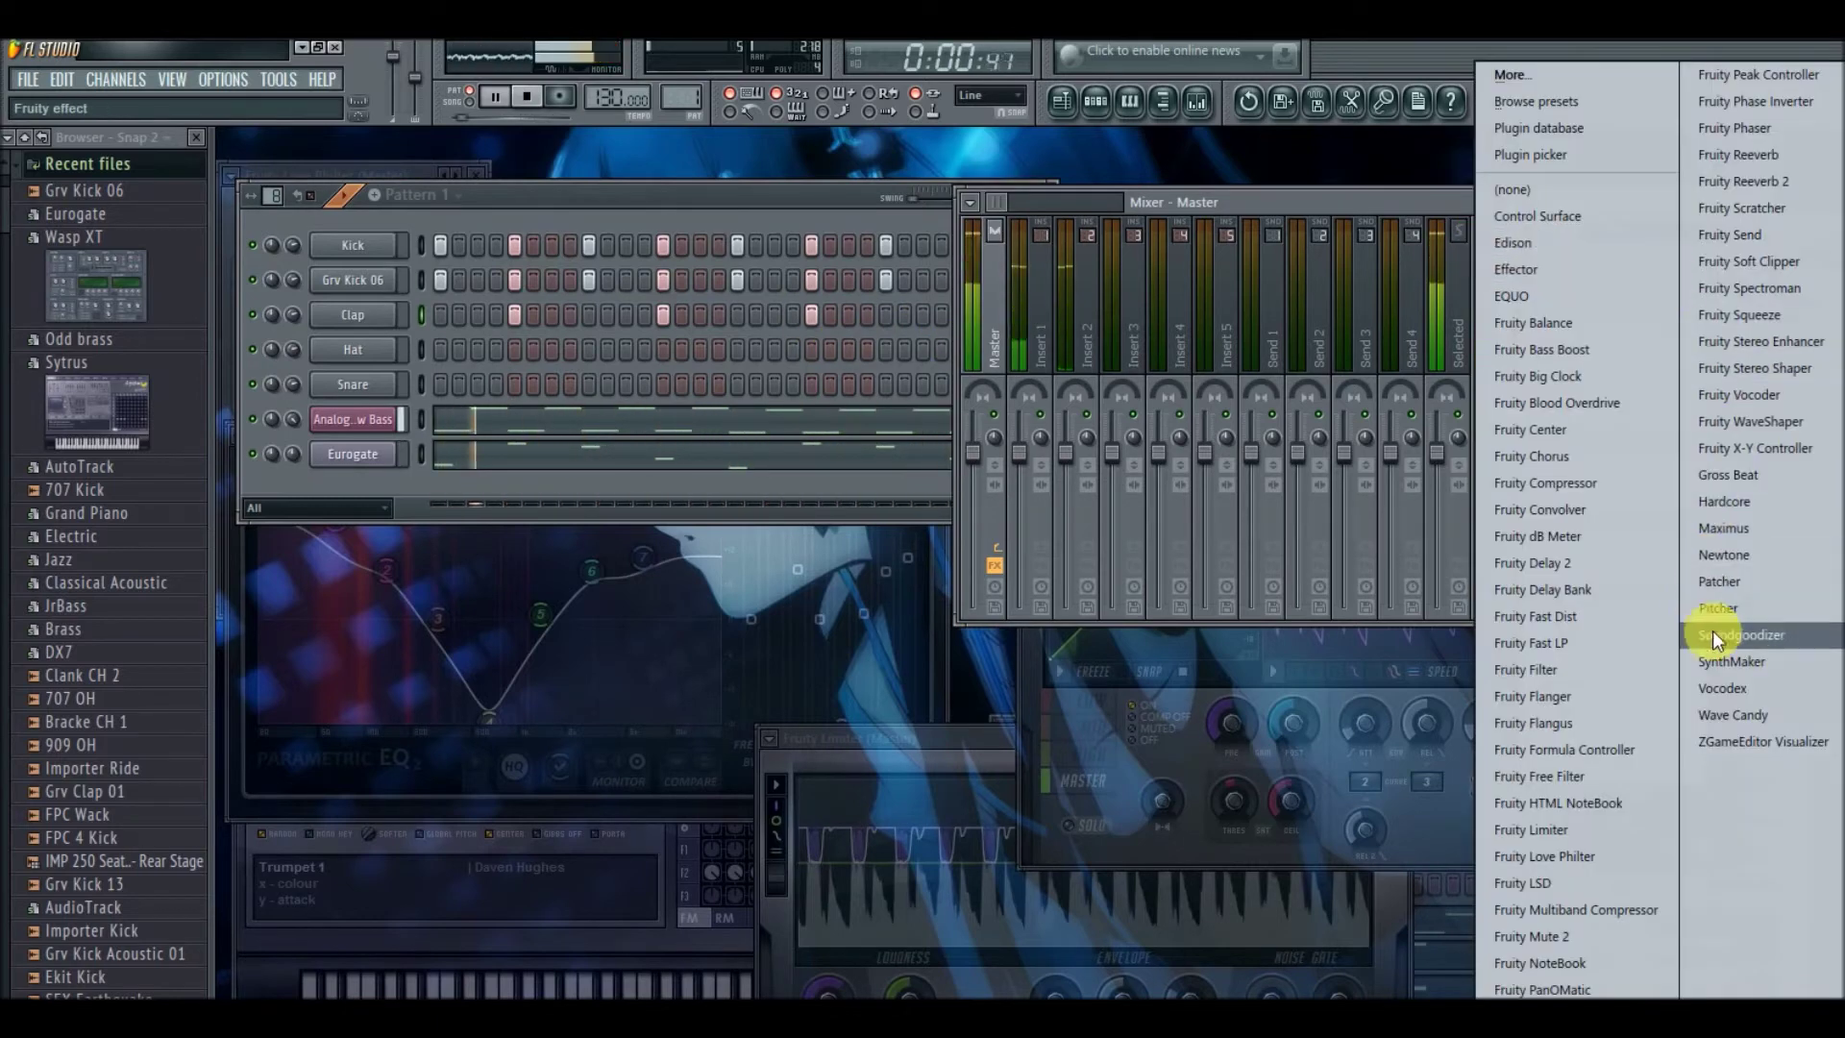
left_click(1762, 527)
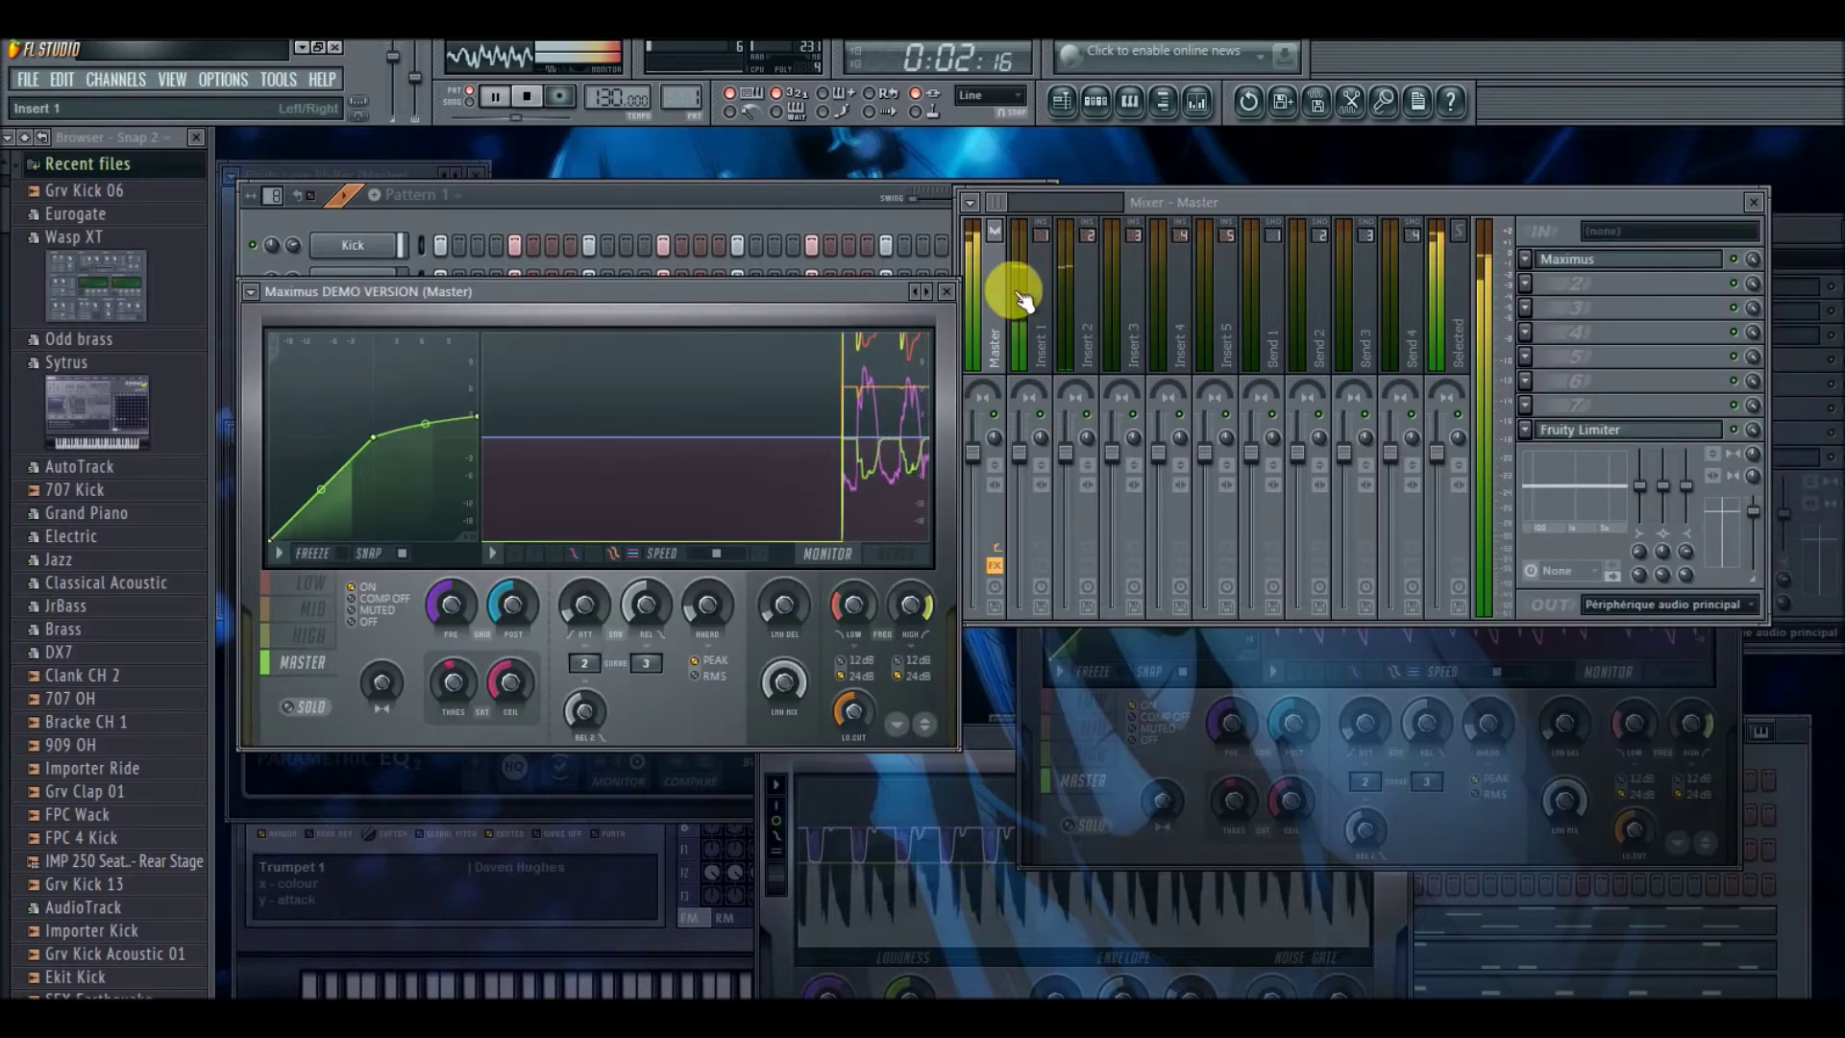
left_click(947, 292)
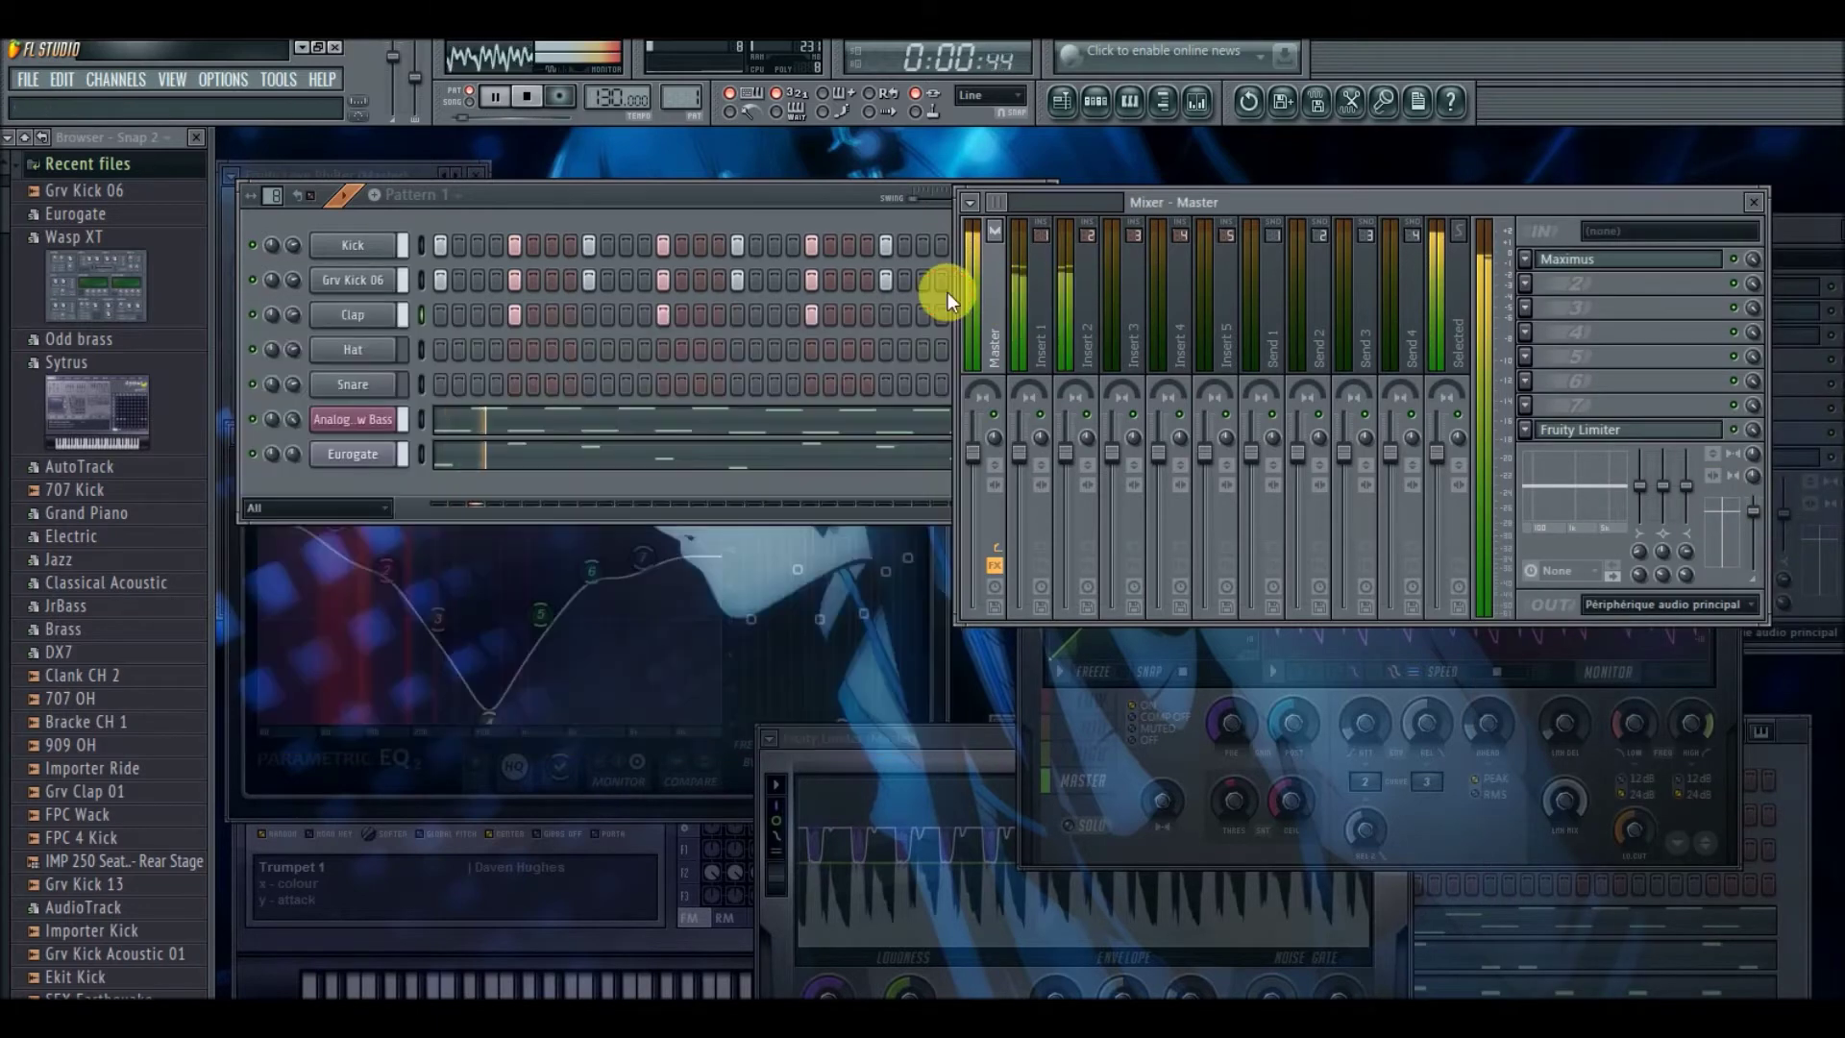
- Insert Fruity Love Philter in the first effect slot of mixer track Insert 1
left_click(1039, 289)
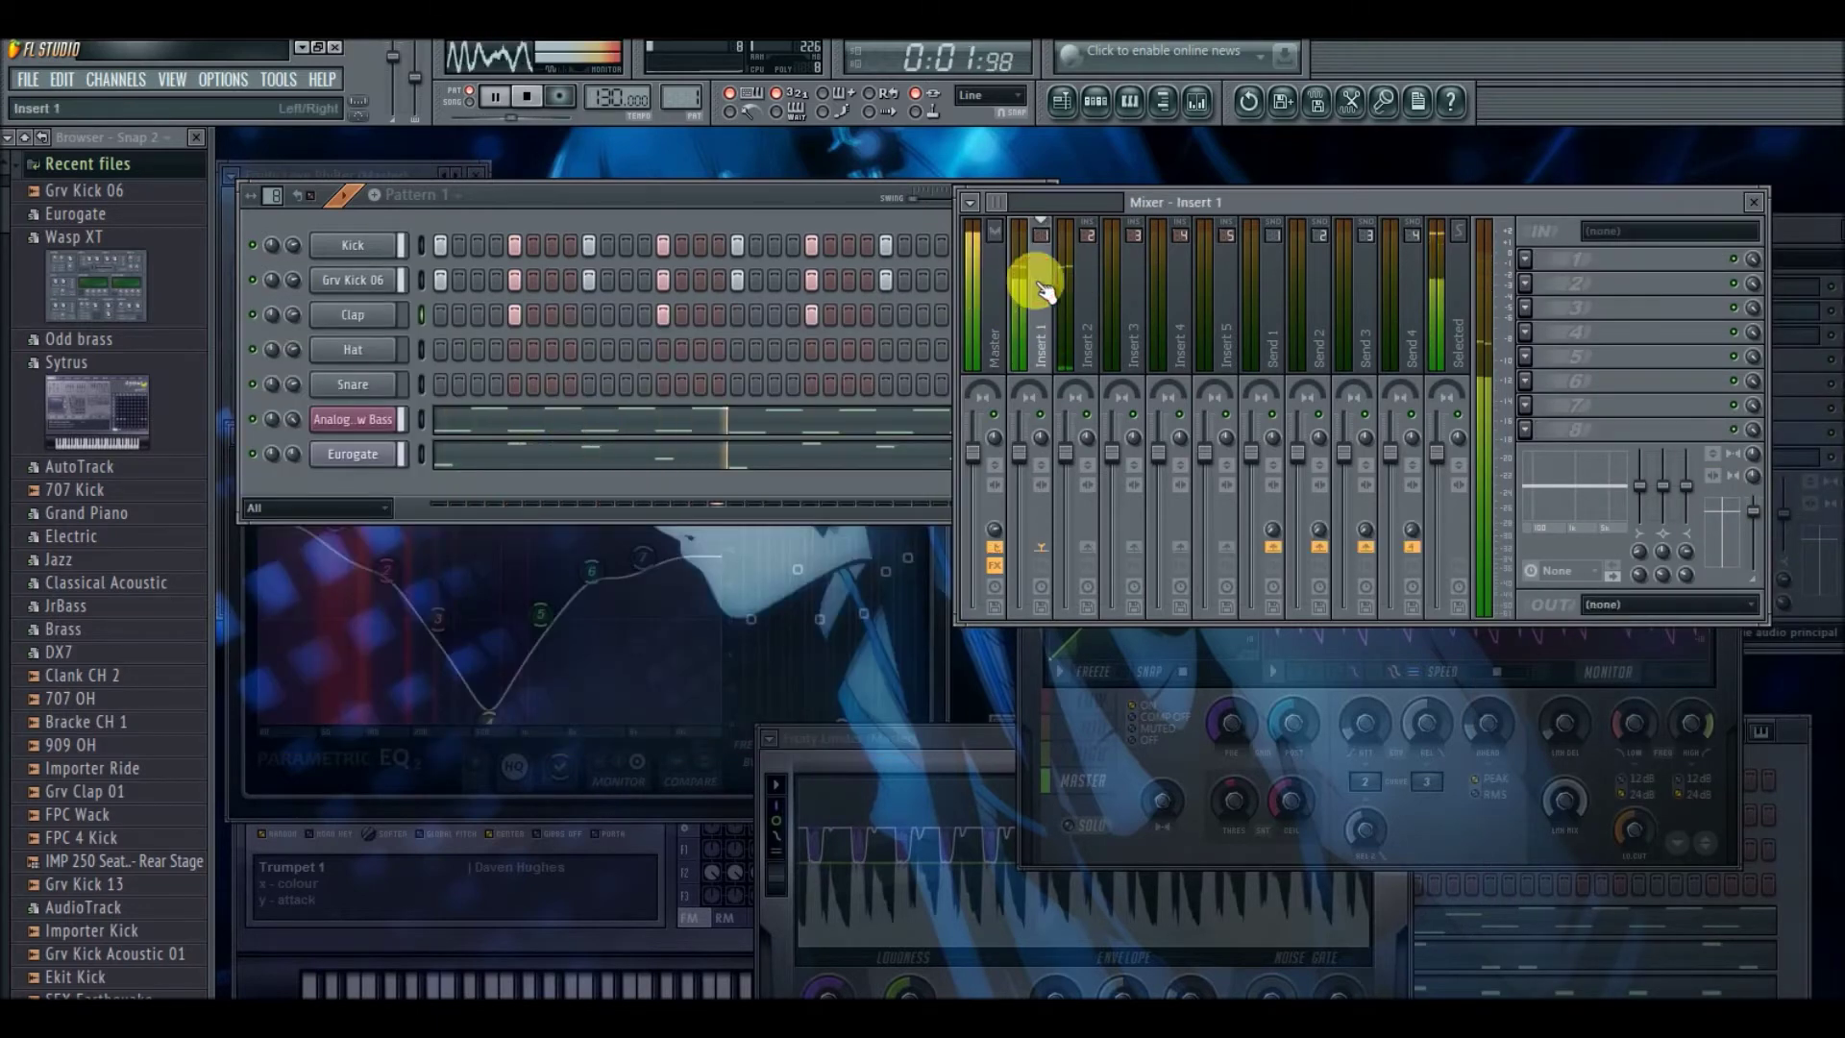
left_click(1522, 261)
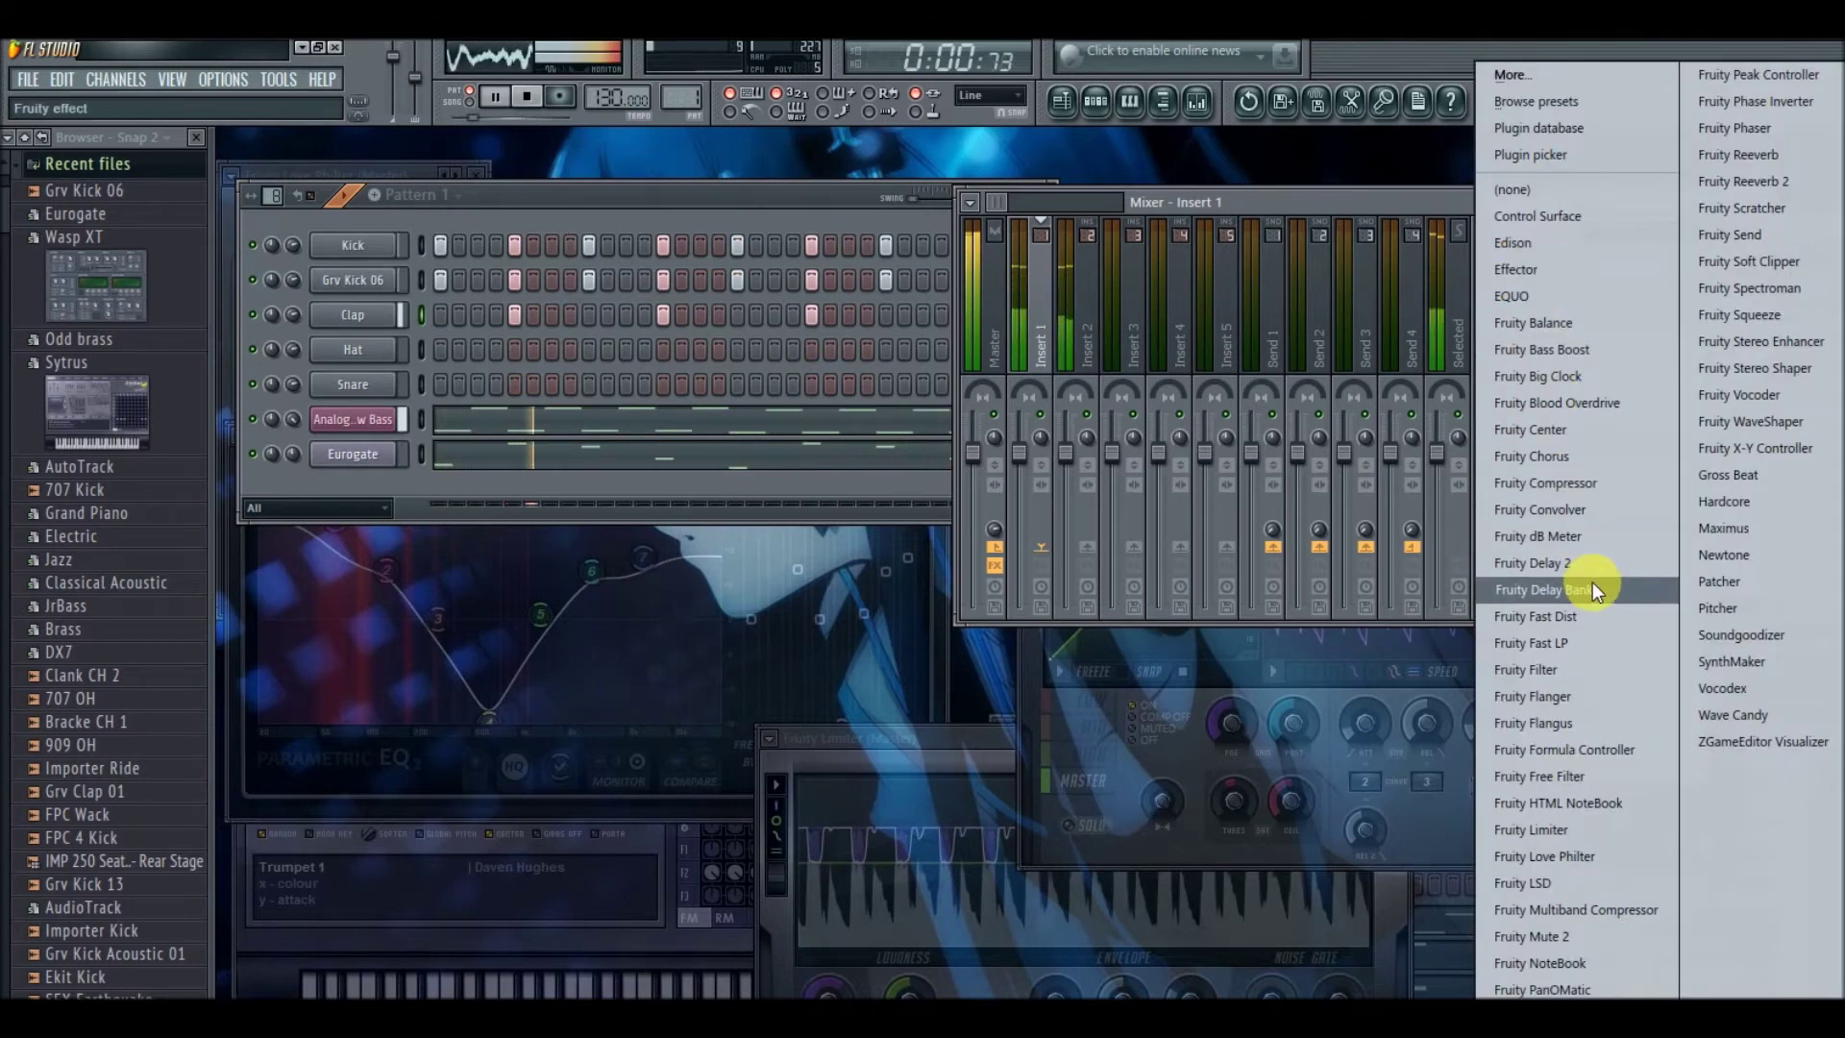
left_click(1592, 855)
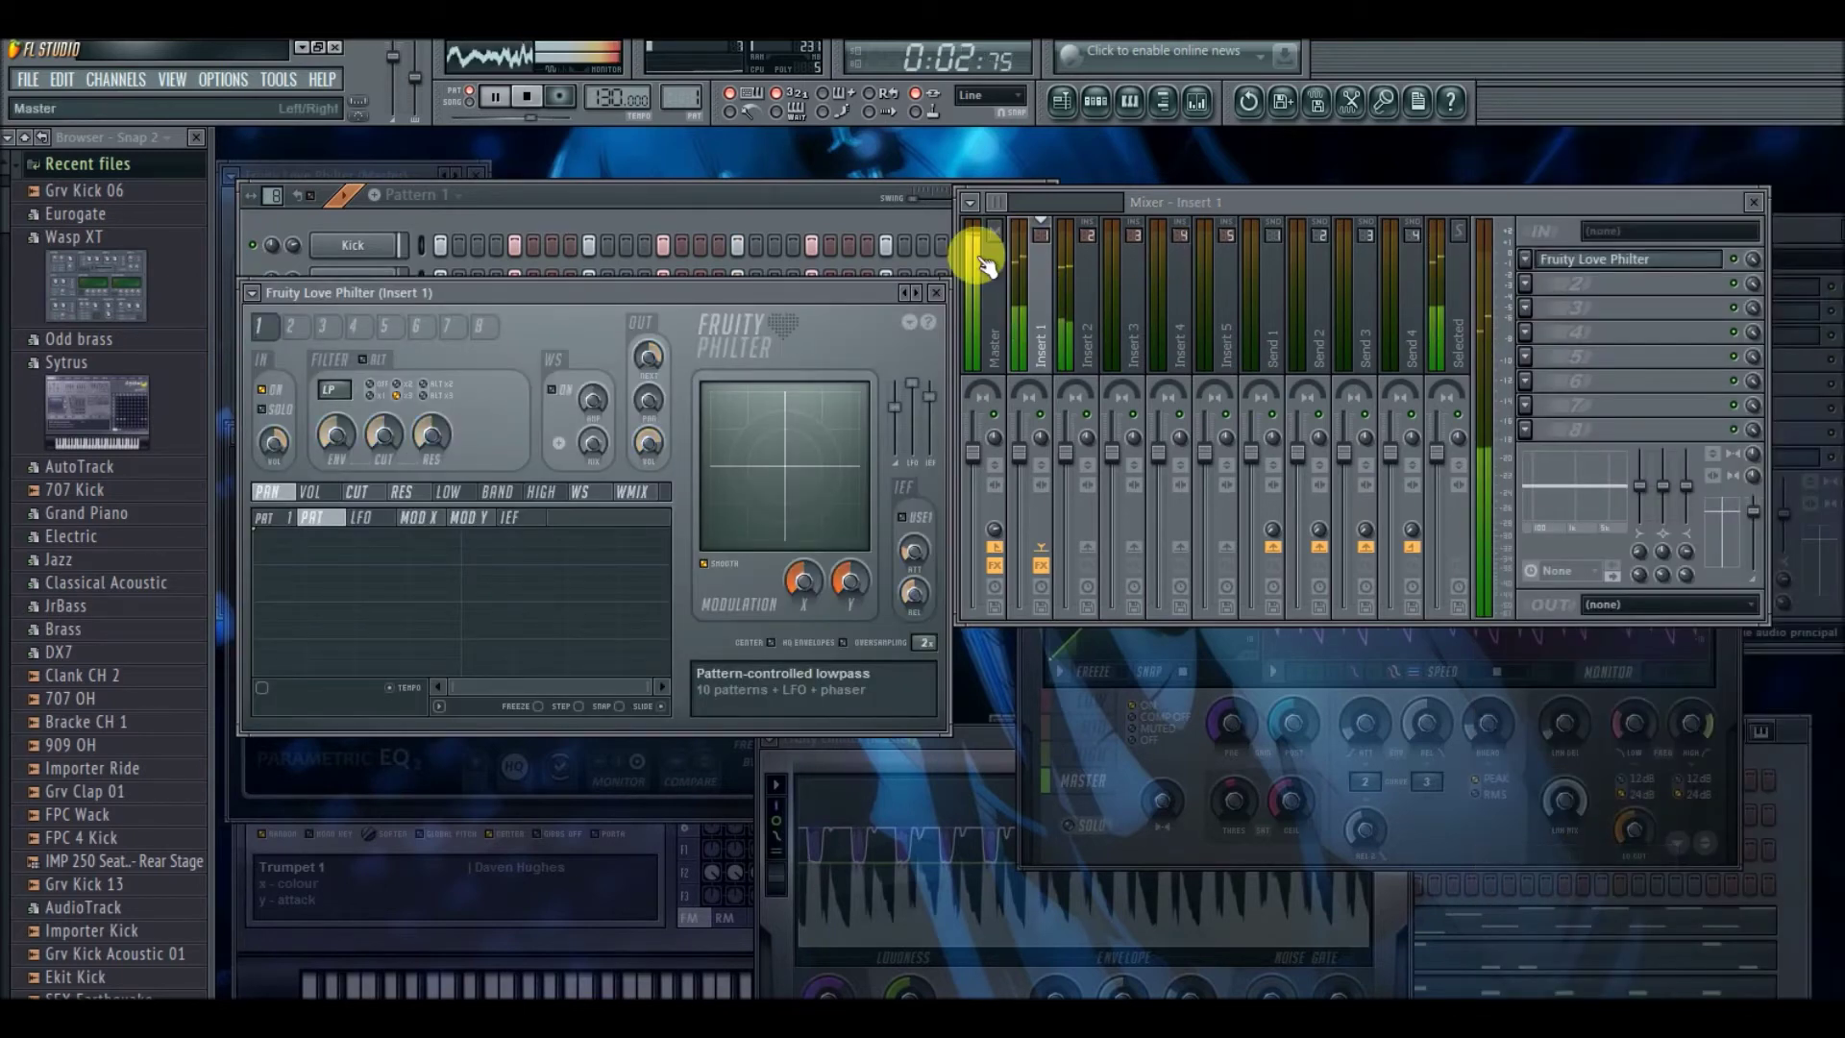
- Switch the Fruity Love Philter on Insert 1 back to its default preset and close its window
left_click(905, 293)
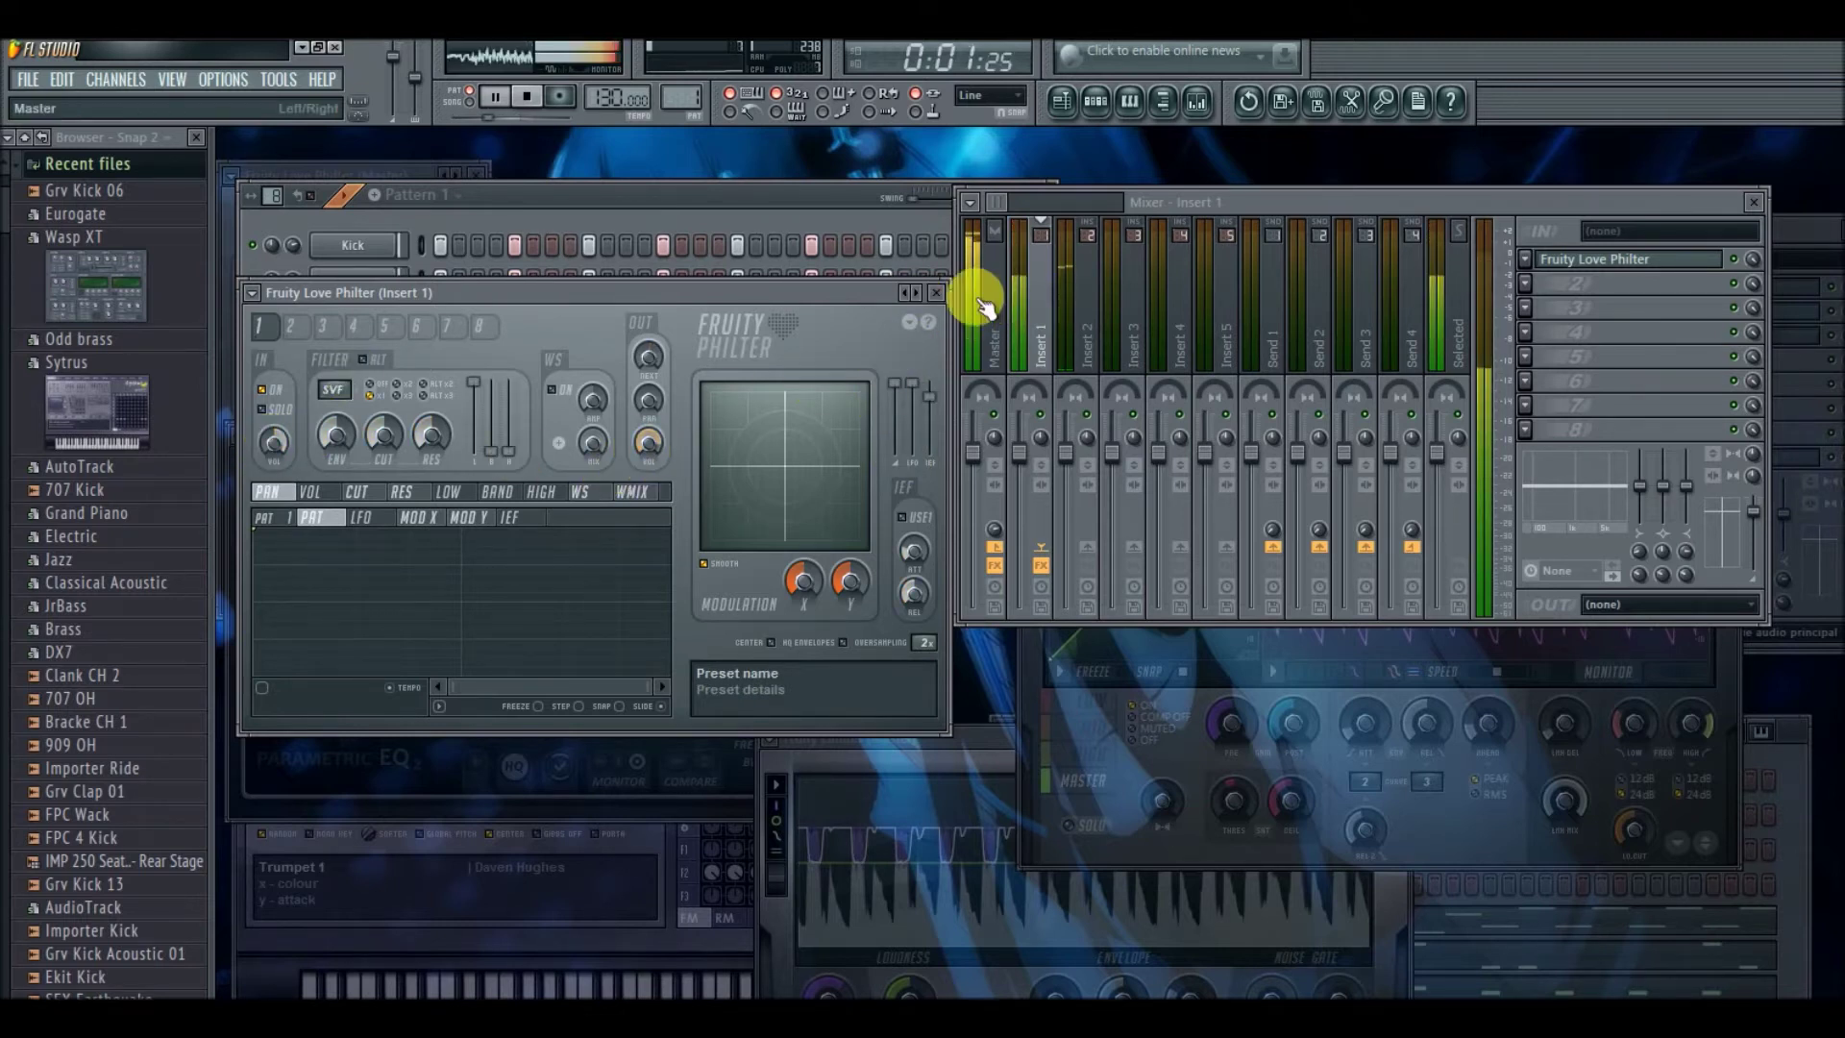
left_click(936, 292)
- Insert Fruity Love Philter in the first effect slot of mixer track Insert 2
left_click(1086, 327)
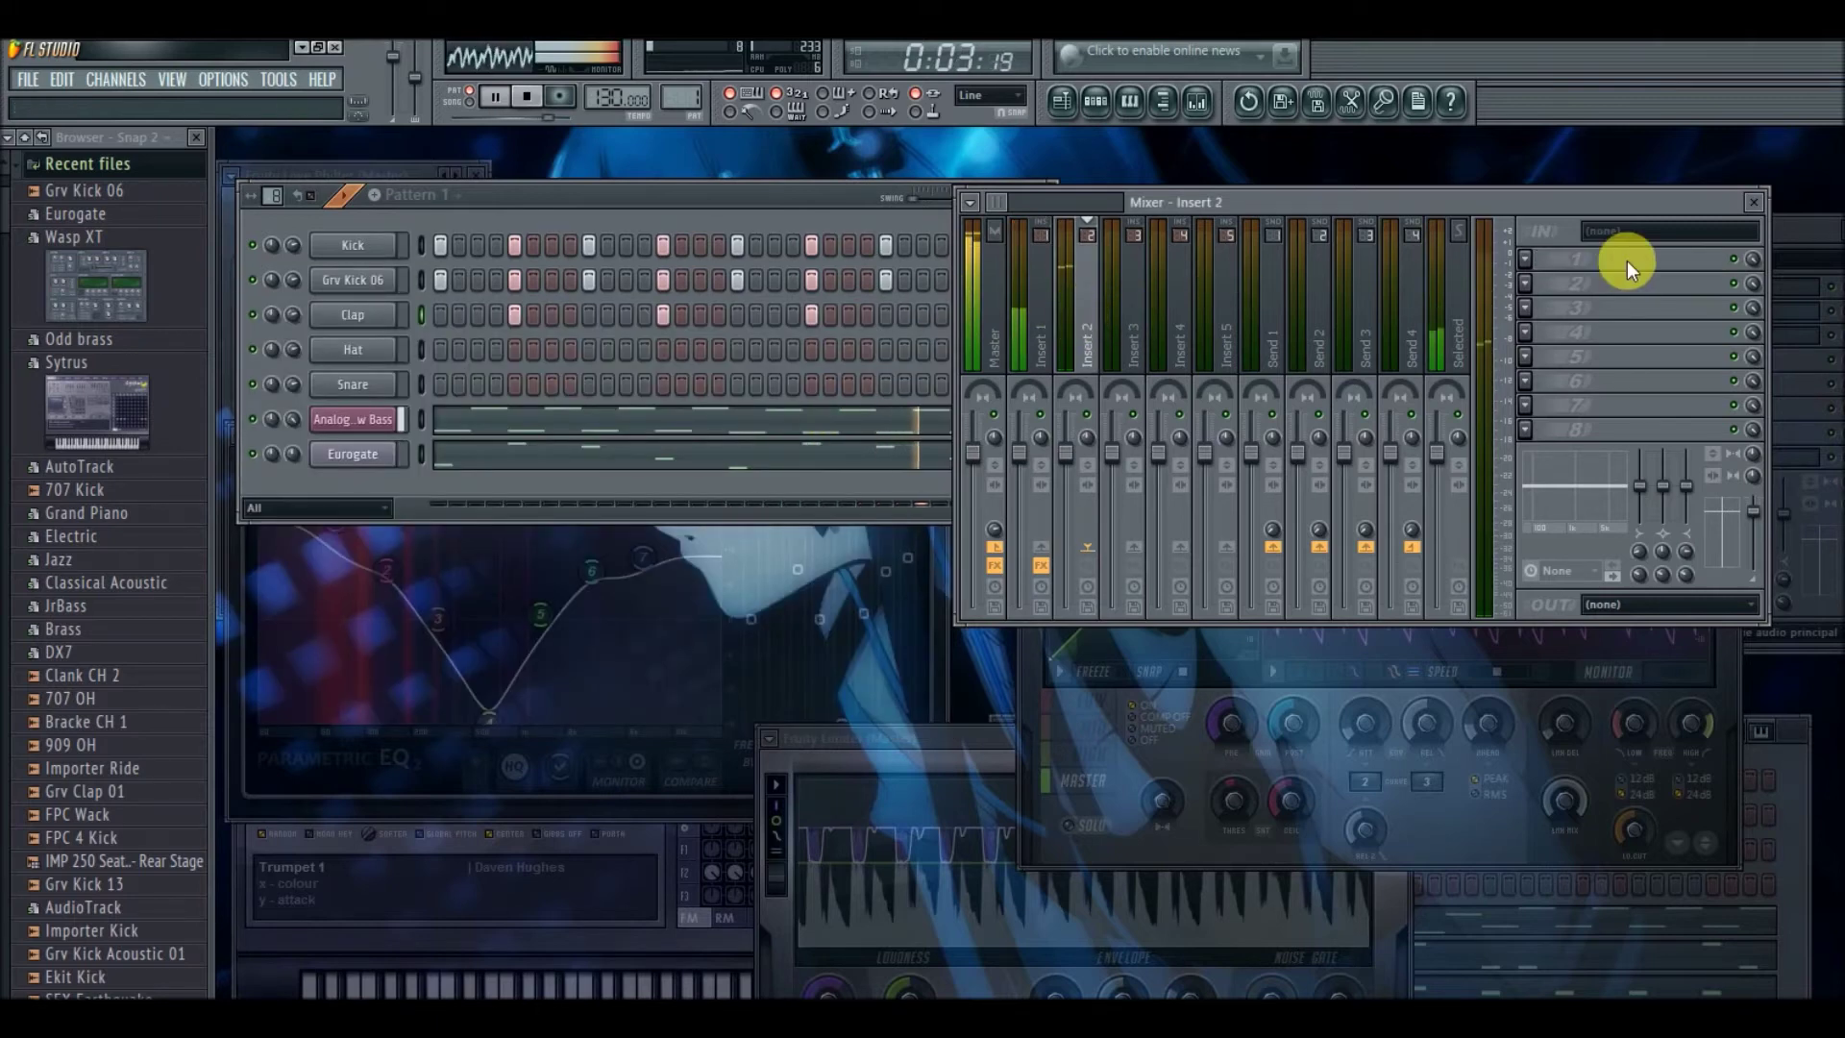
left_click(1526, 257)
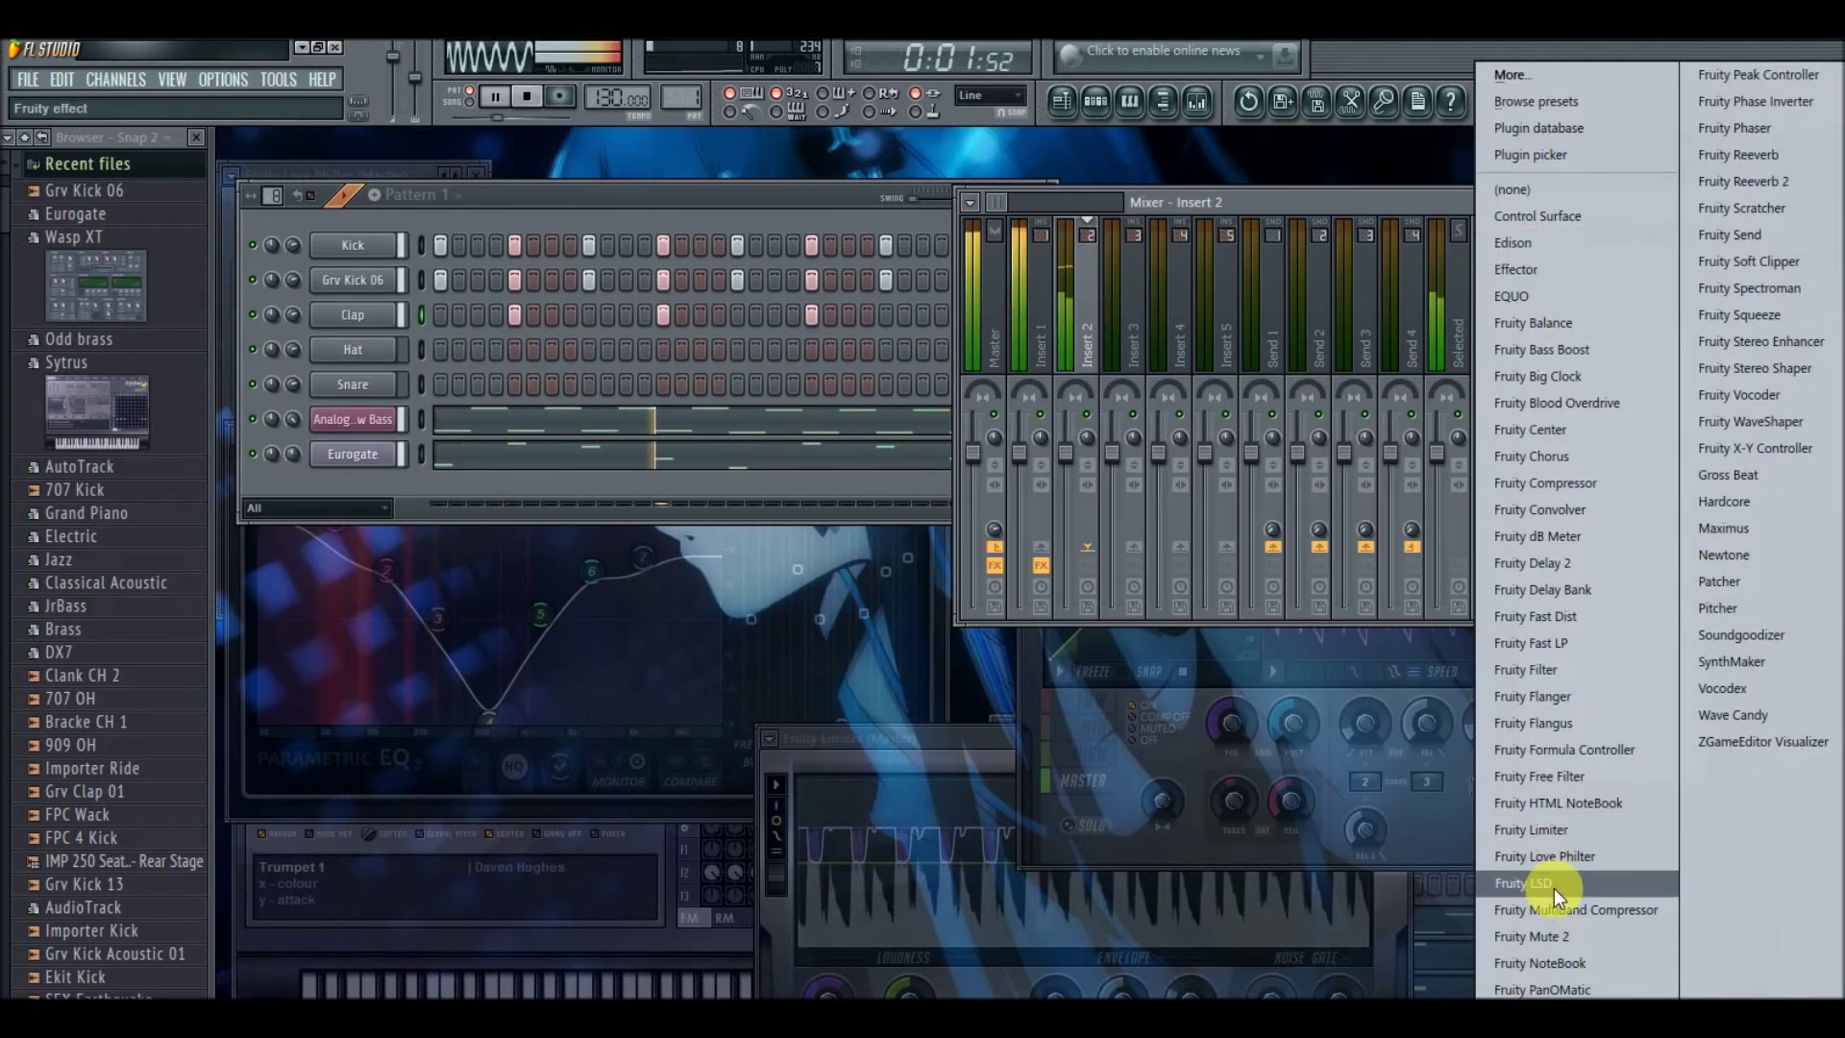
left_click(1555, 858)
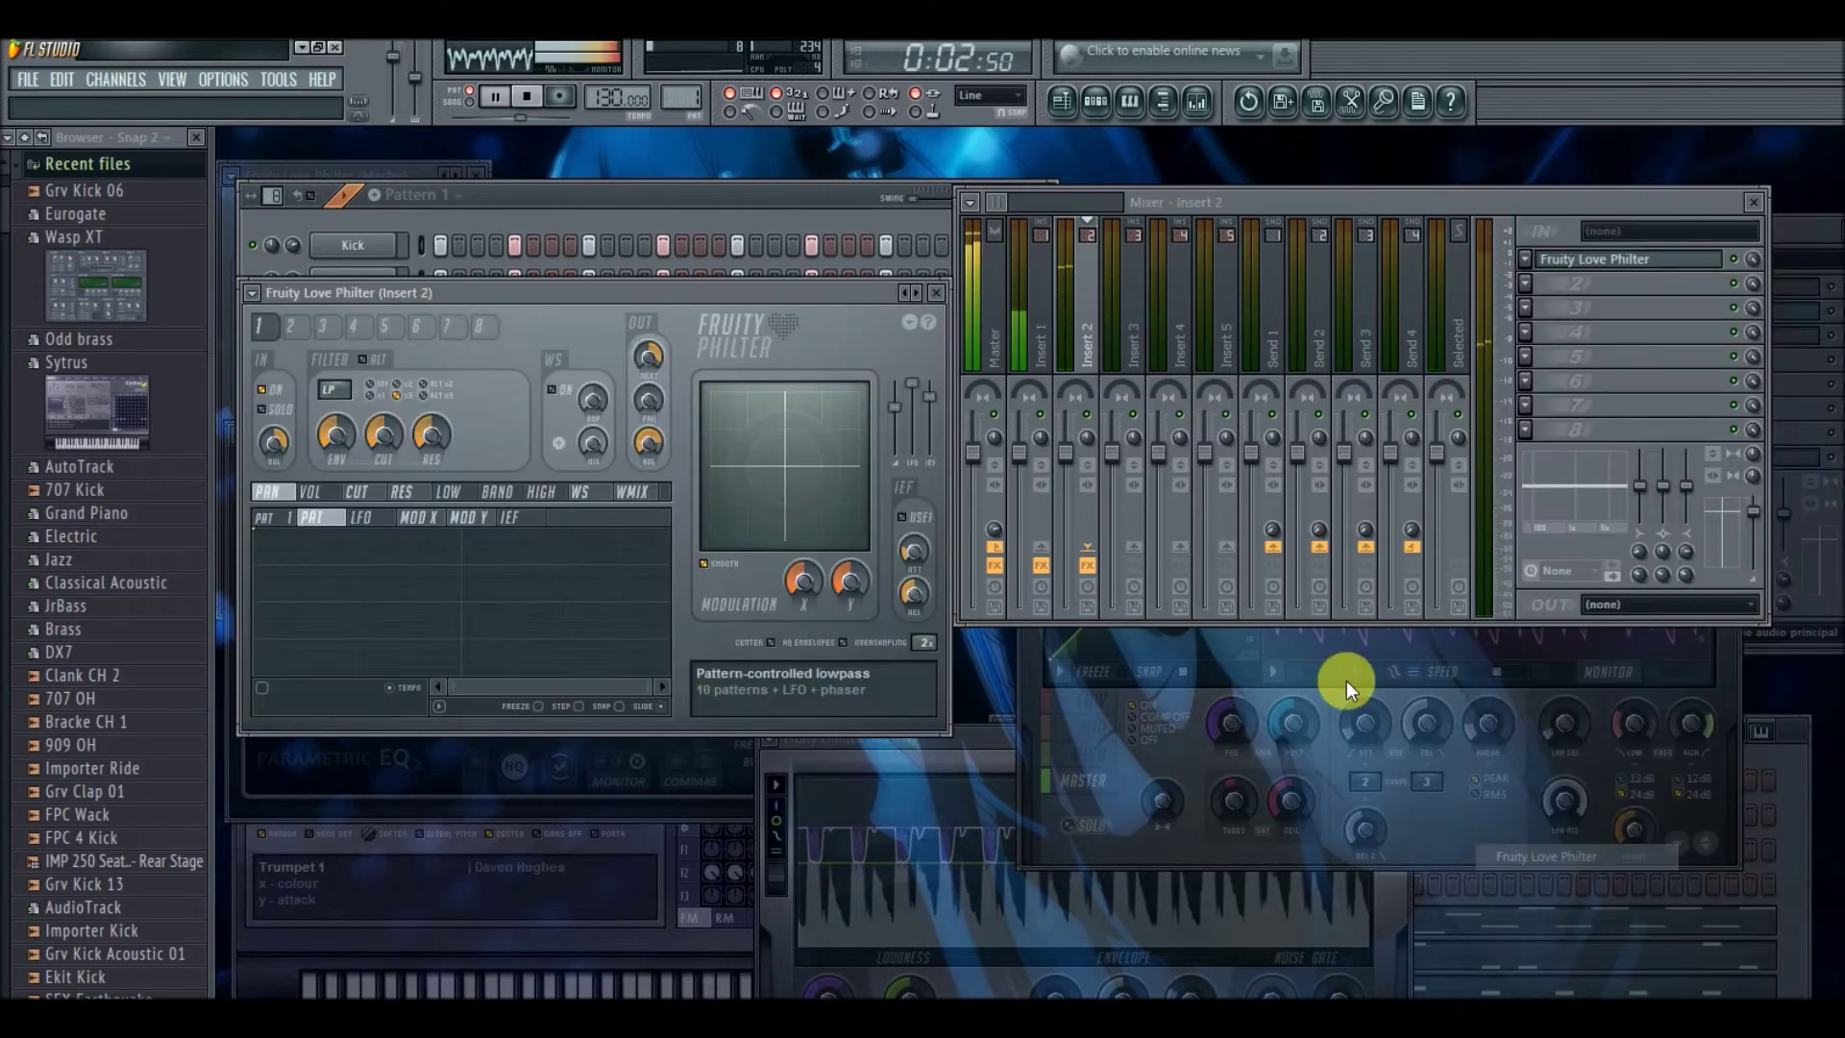
- Load the Self oscillating lowpass preset in Insert 2's Love Philter, set its input level to about 114%, and close its window
left_click(916, 292)
left_click(916, 292)
left_click(925, 294)
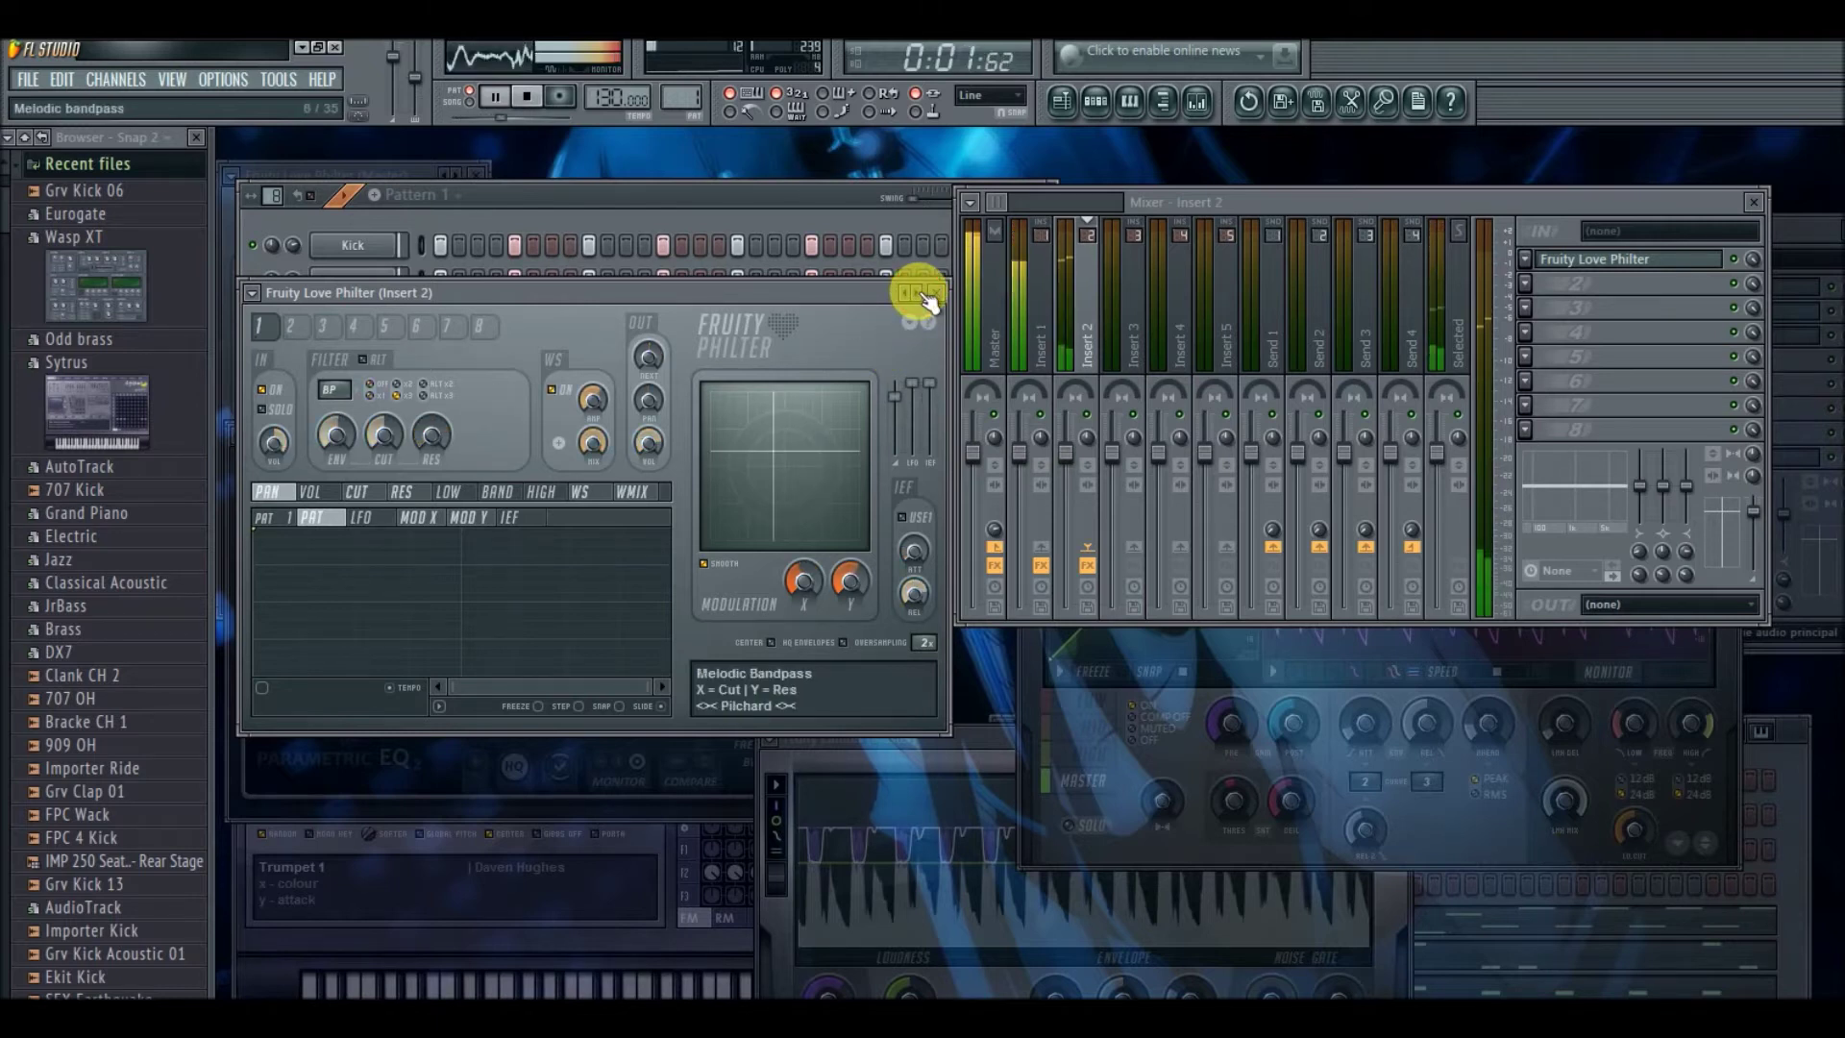
left_click(924, 294)
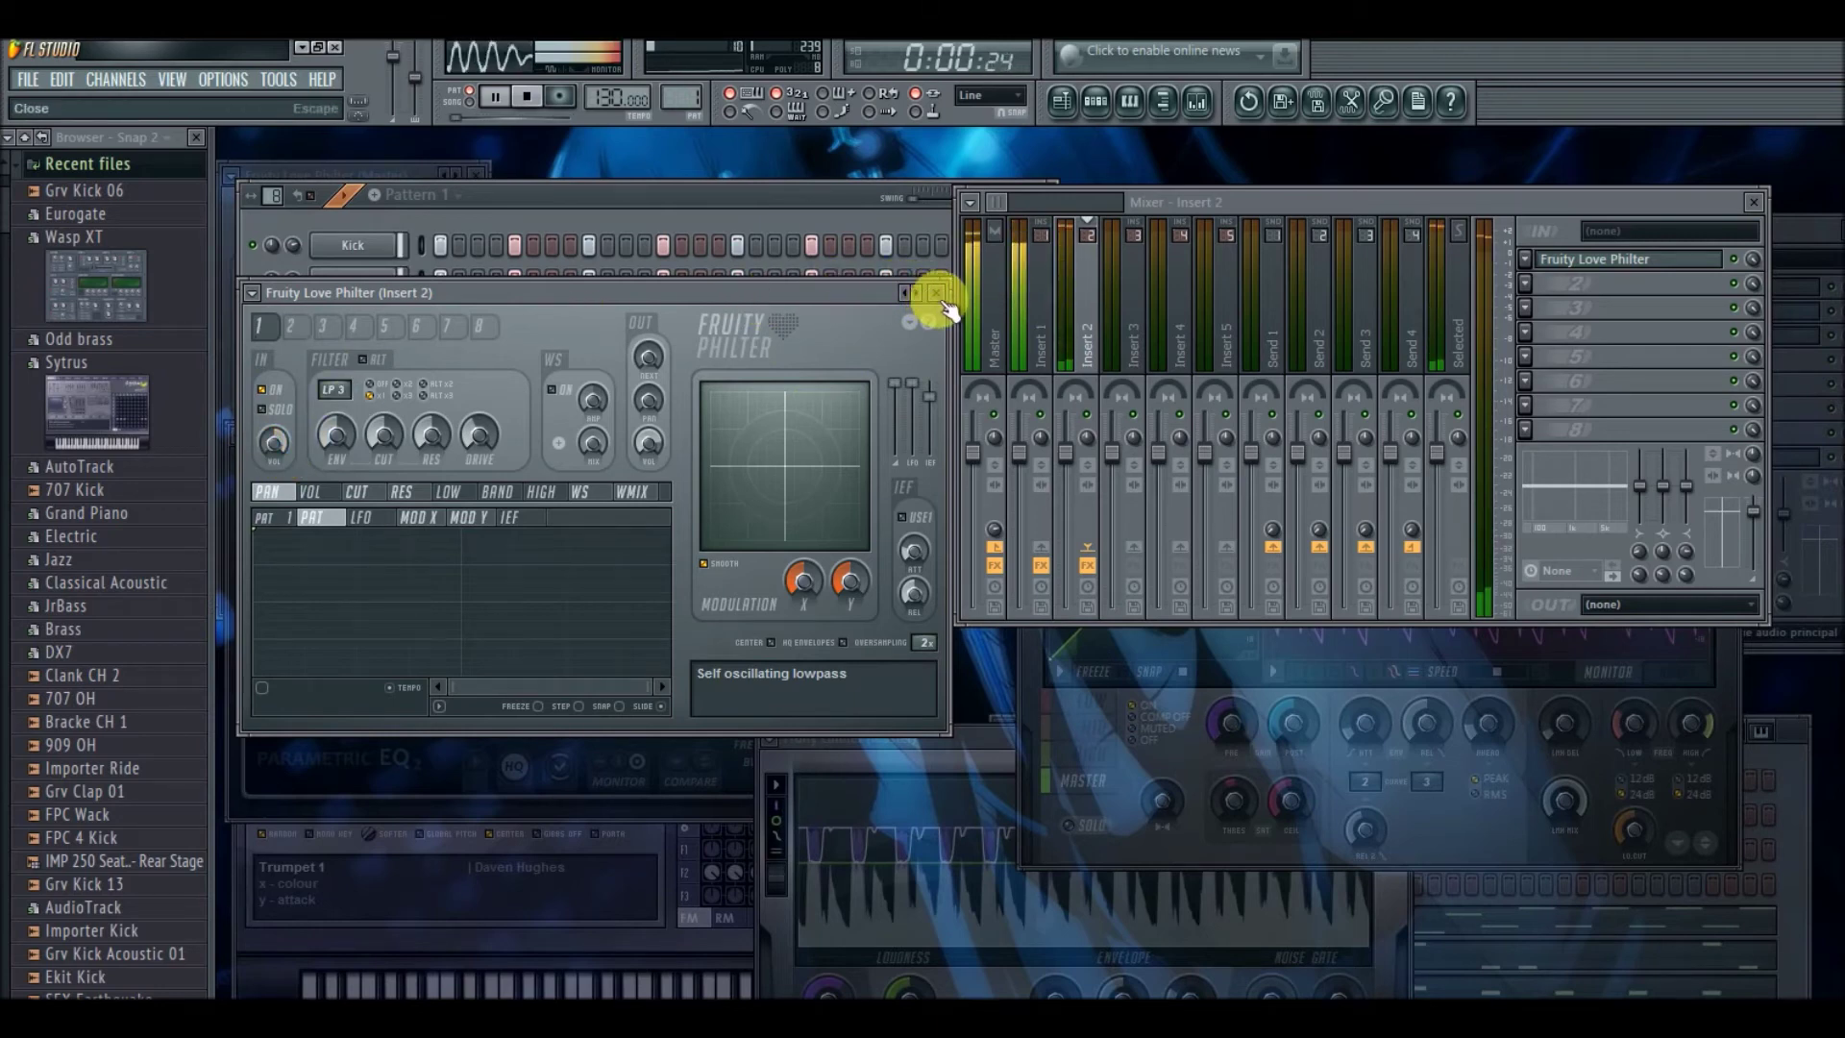
left_click_drag(275, 441, 275, 441)
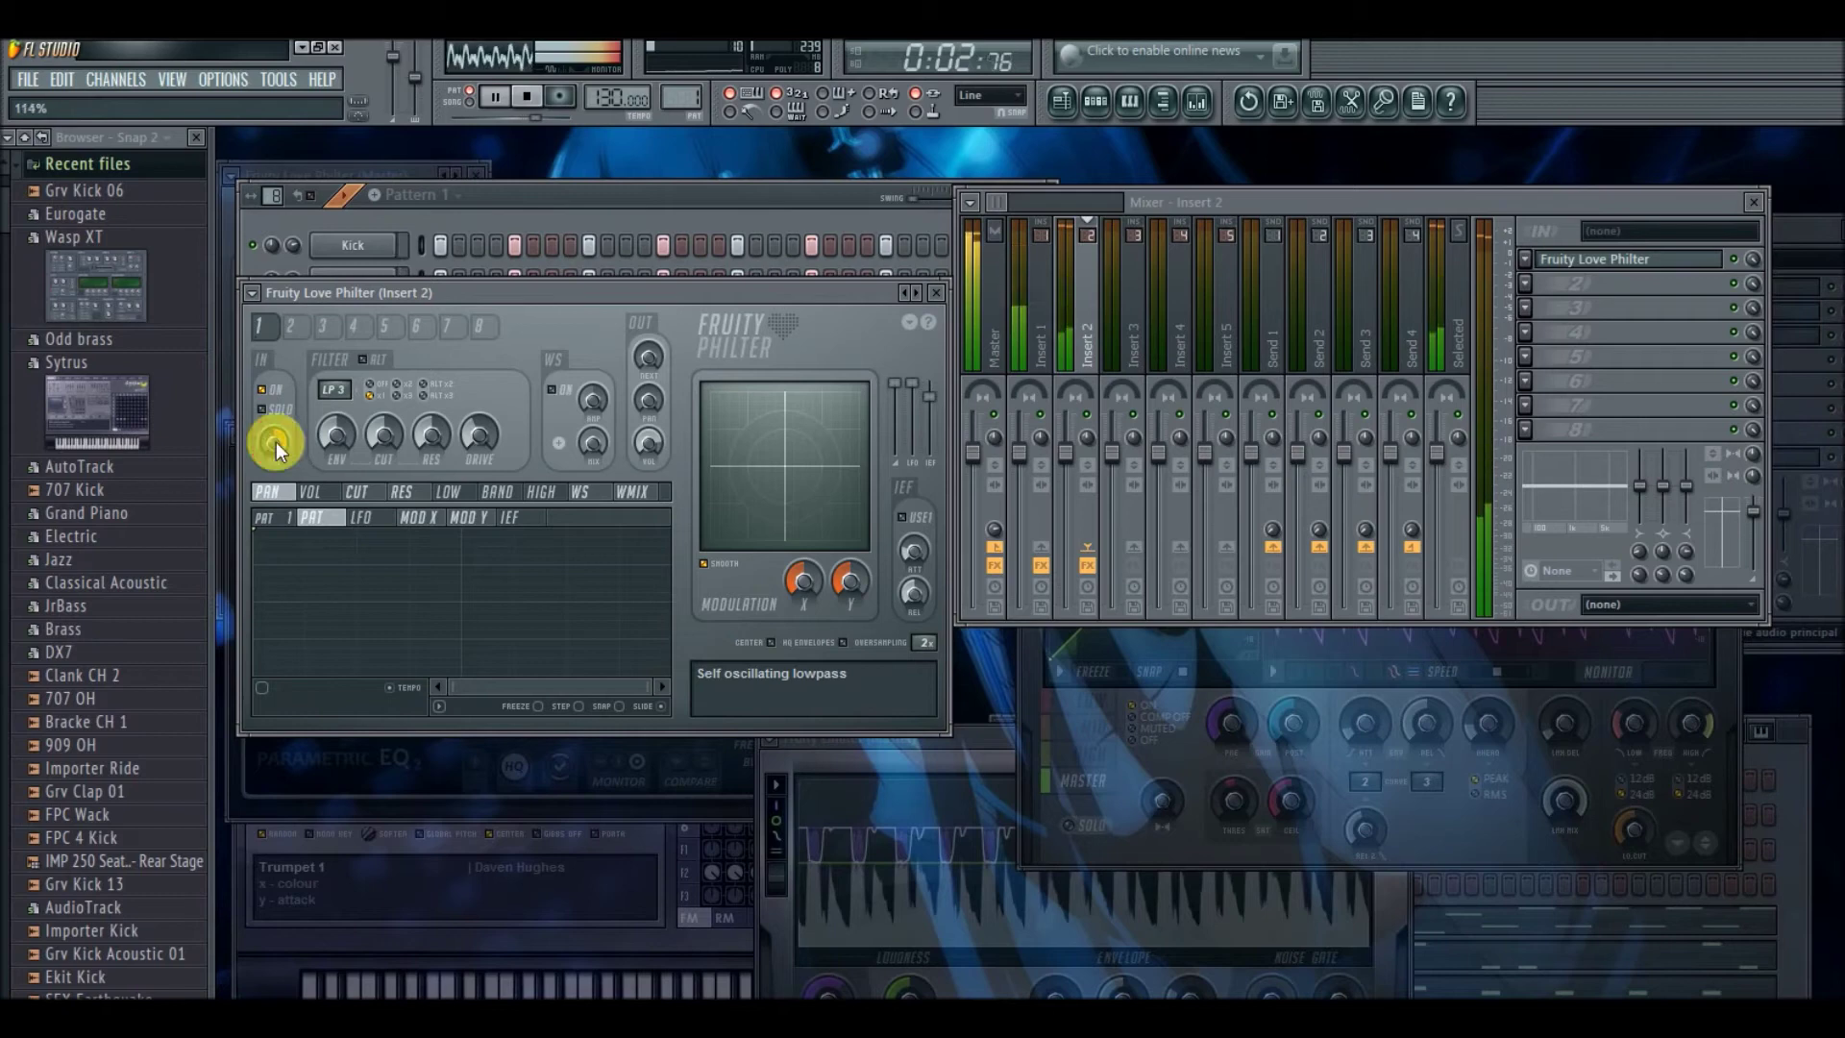
left_click(935, 292)
- Insert Gross Beat in the second effect slot of the Master mixer track
left_click(995, 306)
left_click_drag(1249, 205, 1318, 250)
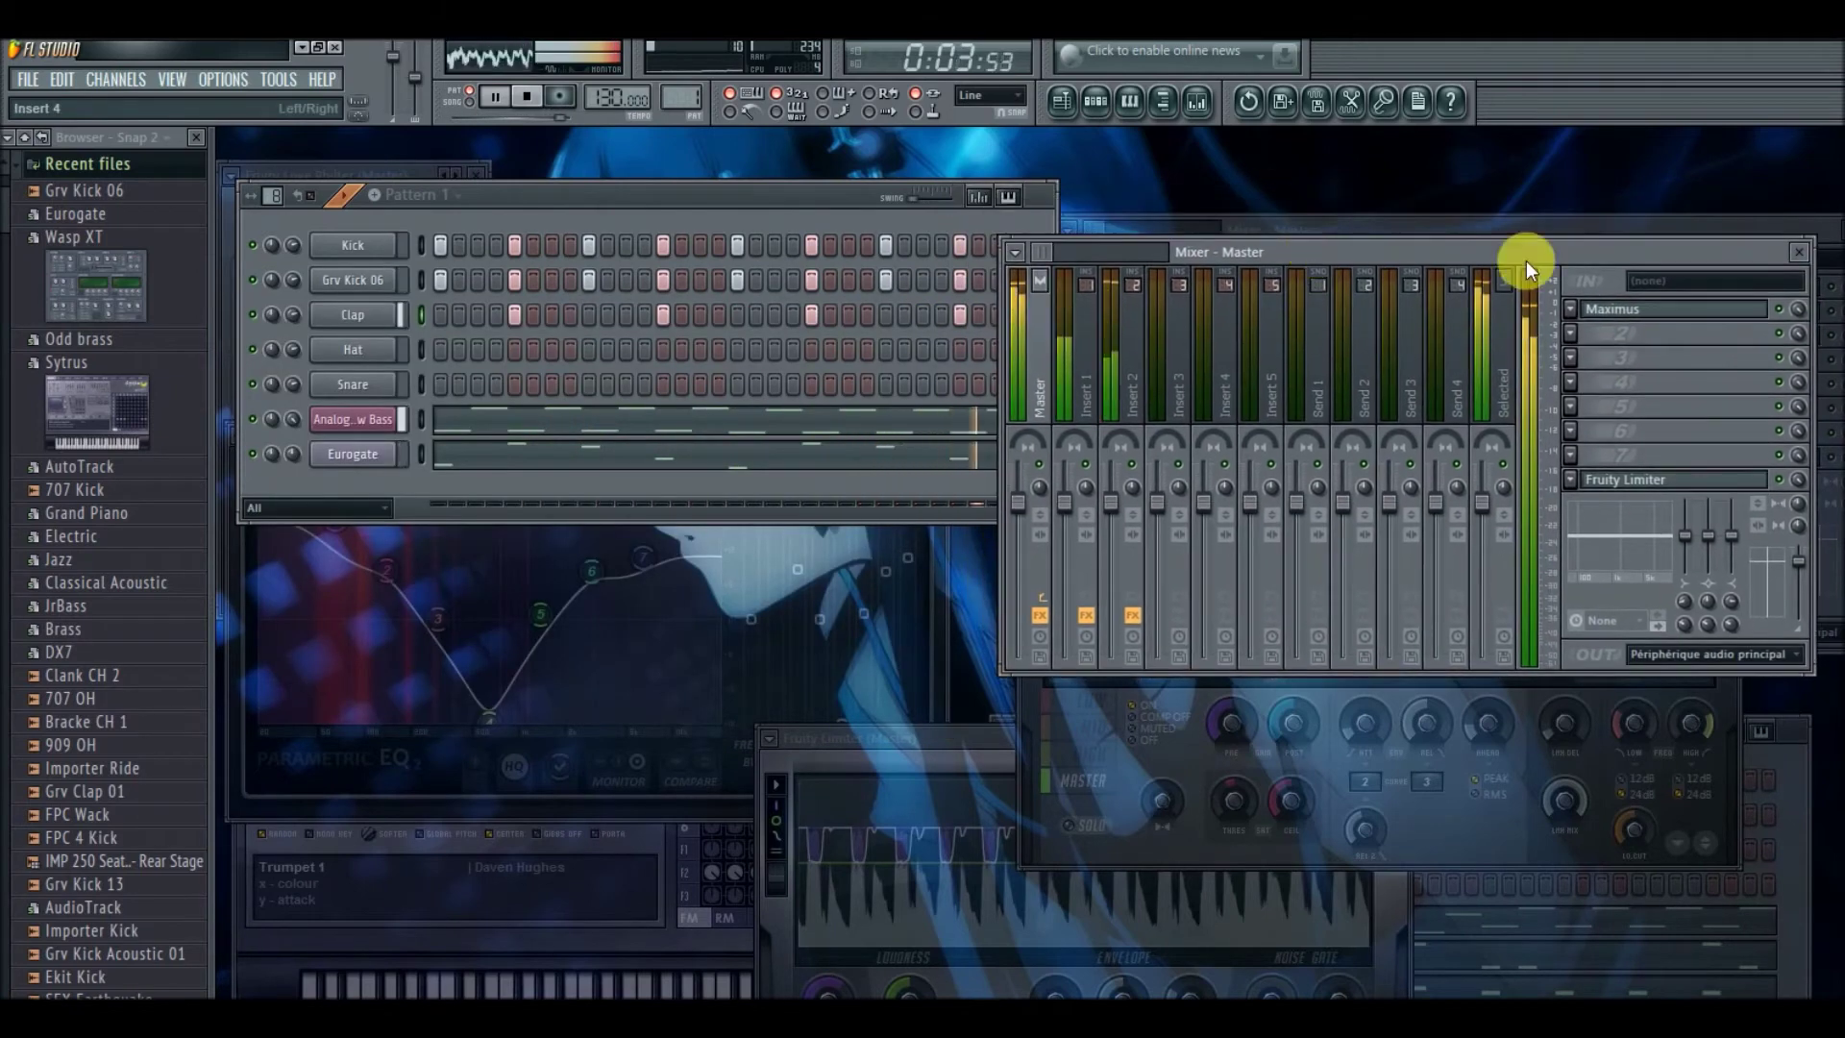
left_click(1576, 335)
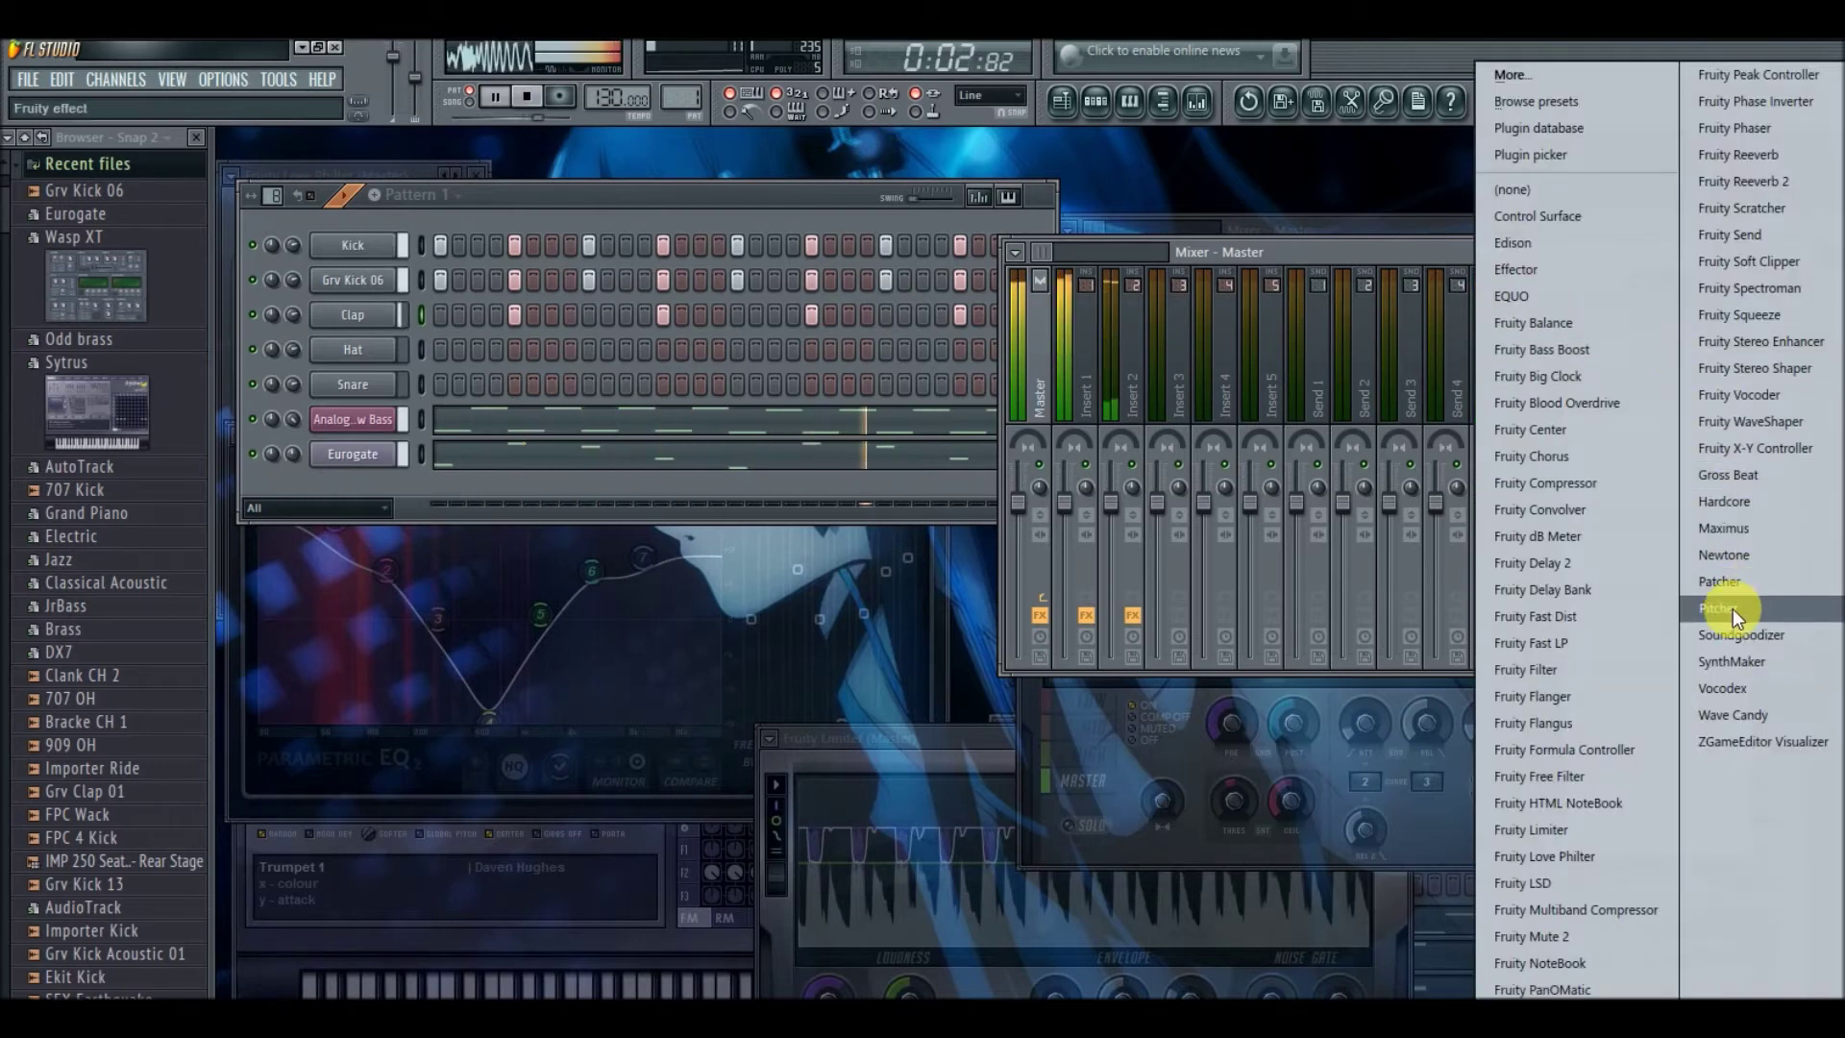
left_click(1747, 475)
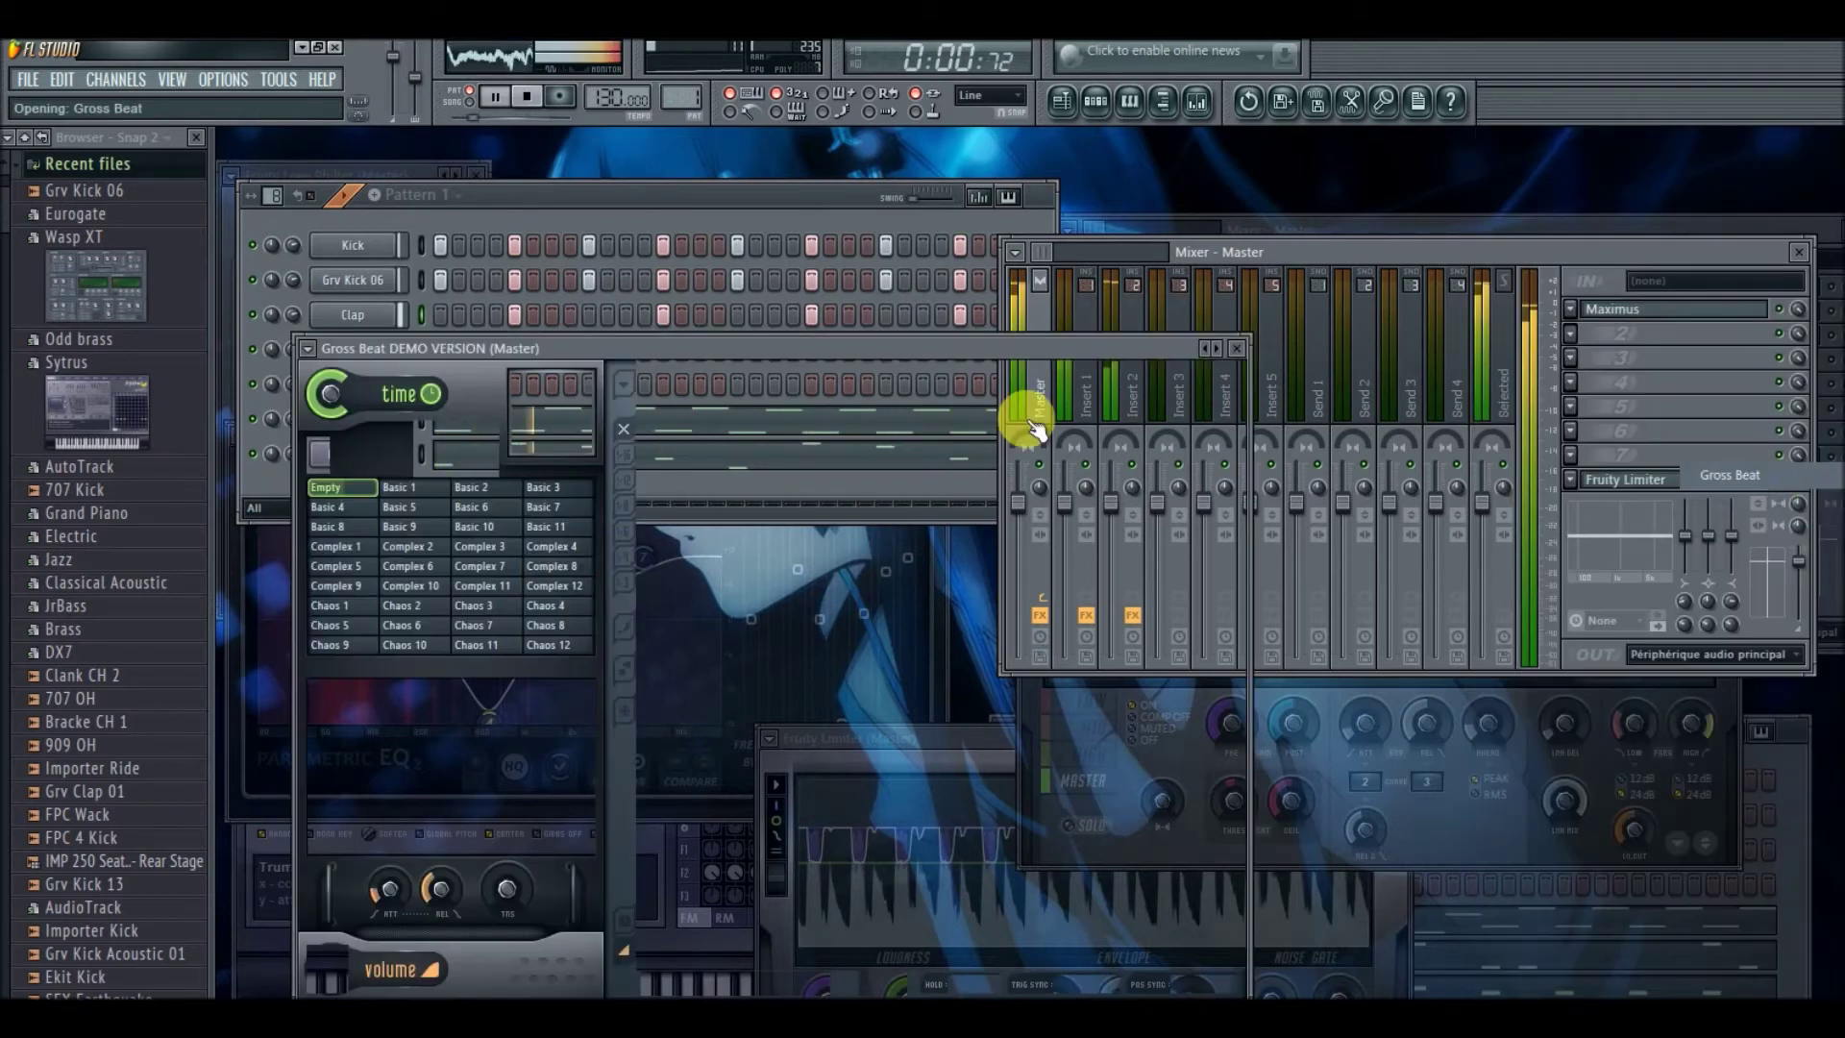
left_click_drag(782, 344, 740, 312)
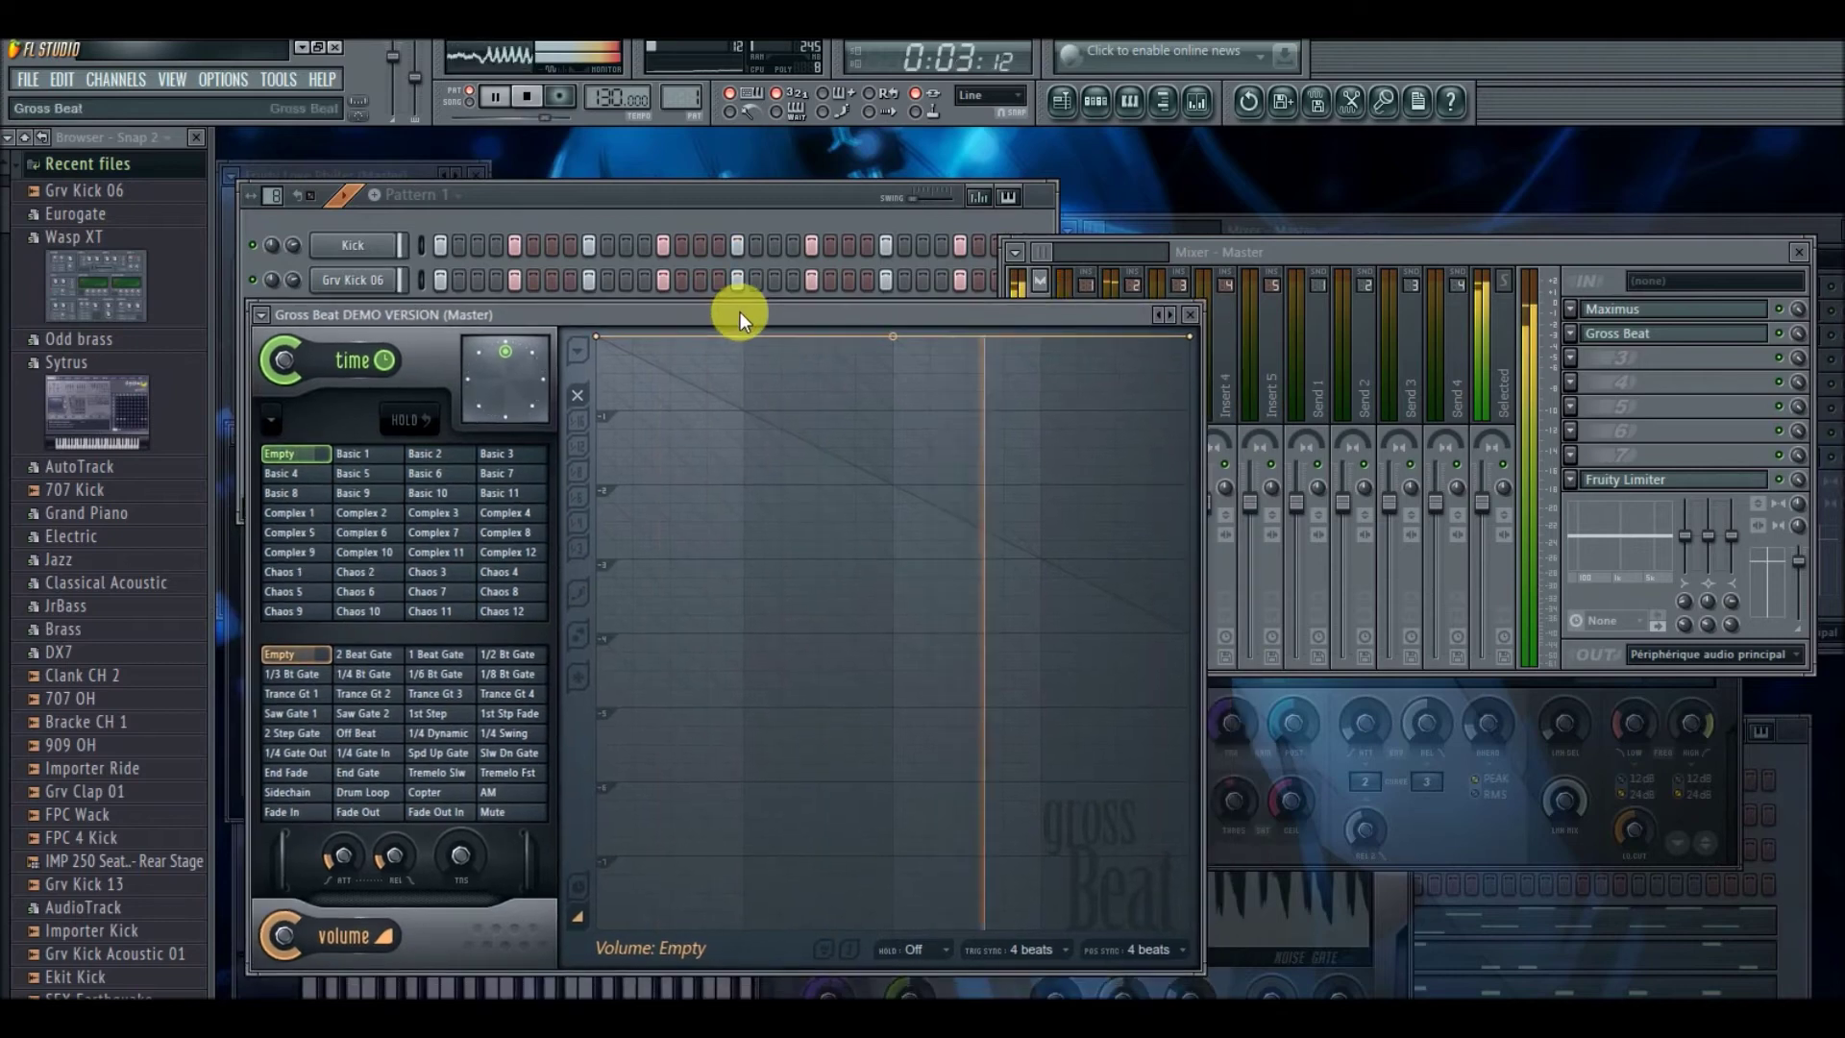
- Stop playback and load Gross Beat's stutter preset, activating the Shuffle time slot and the Gated volume slot
left_click(526, 95)
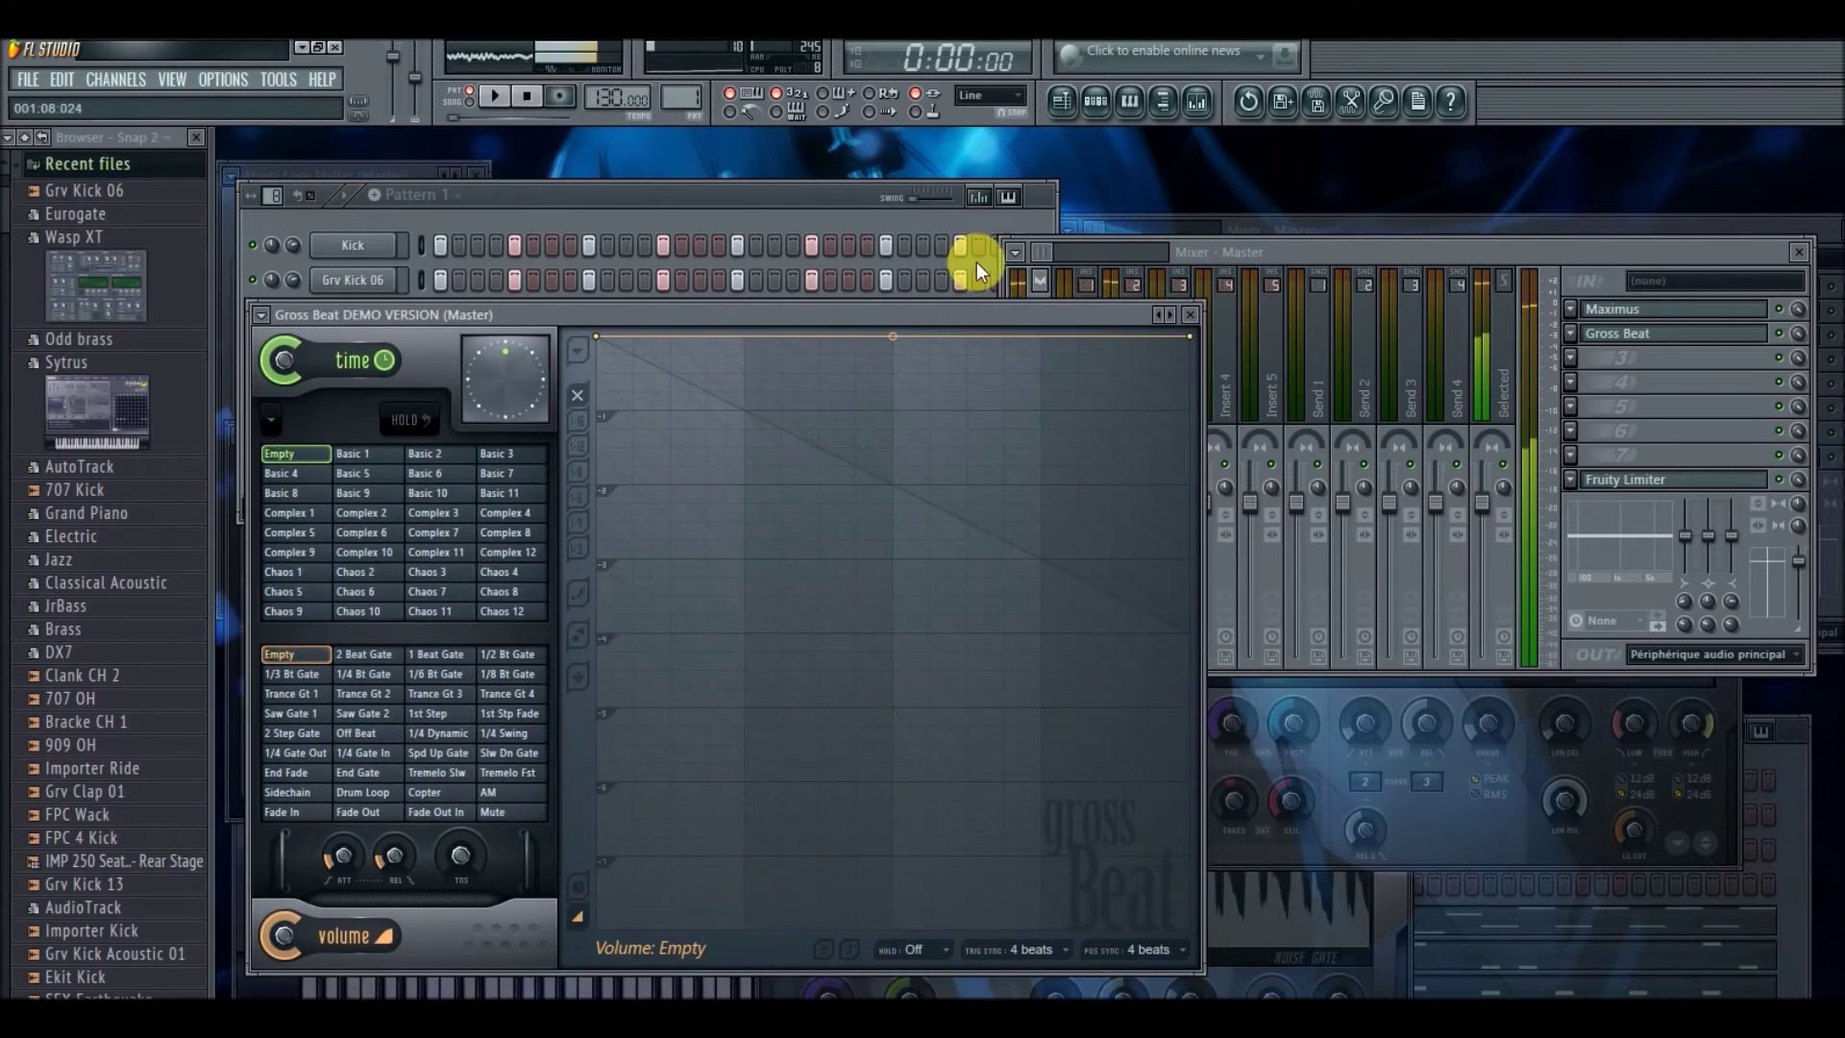
left_click(1182, 325)
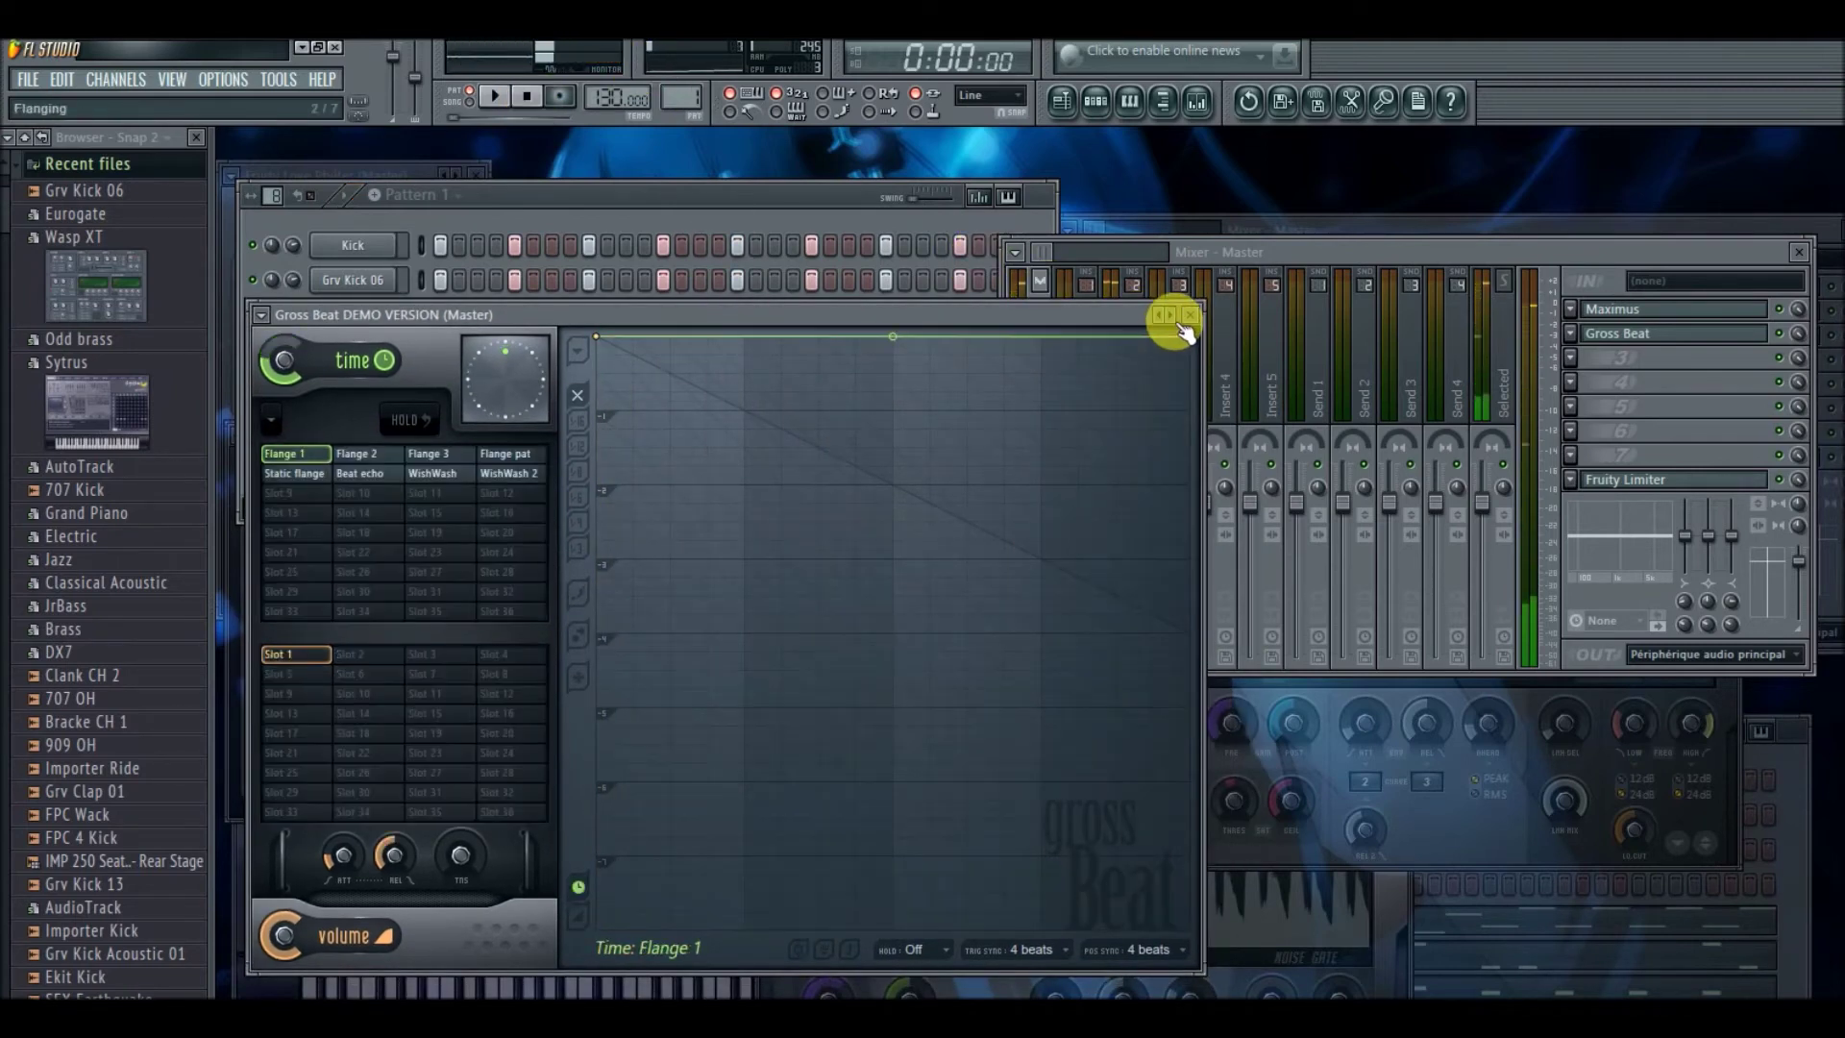
left_click(1181, 324)
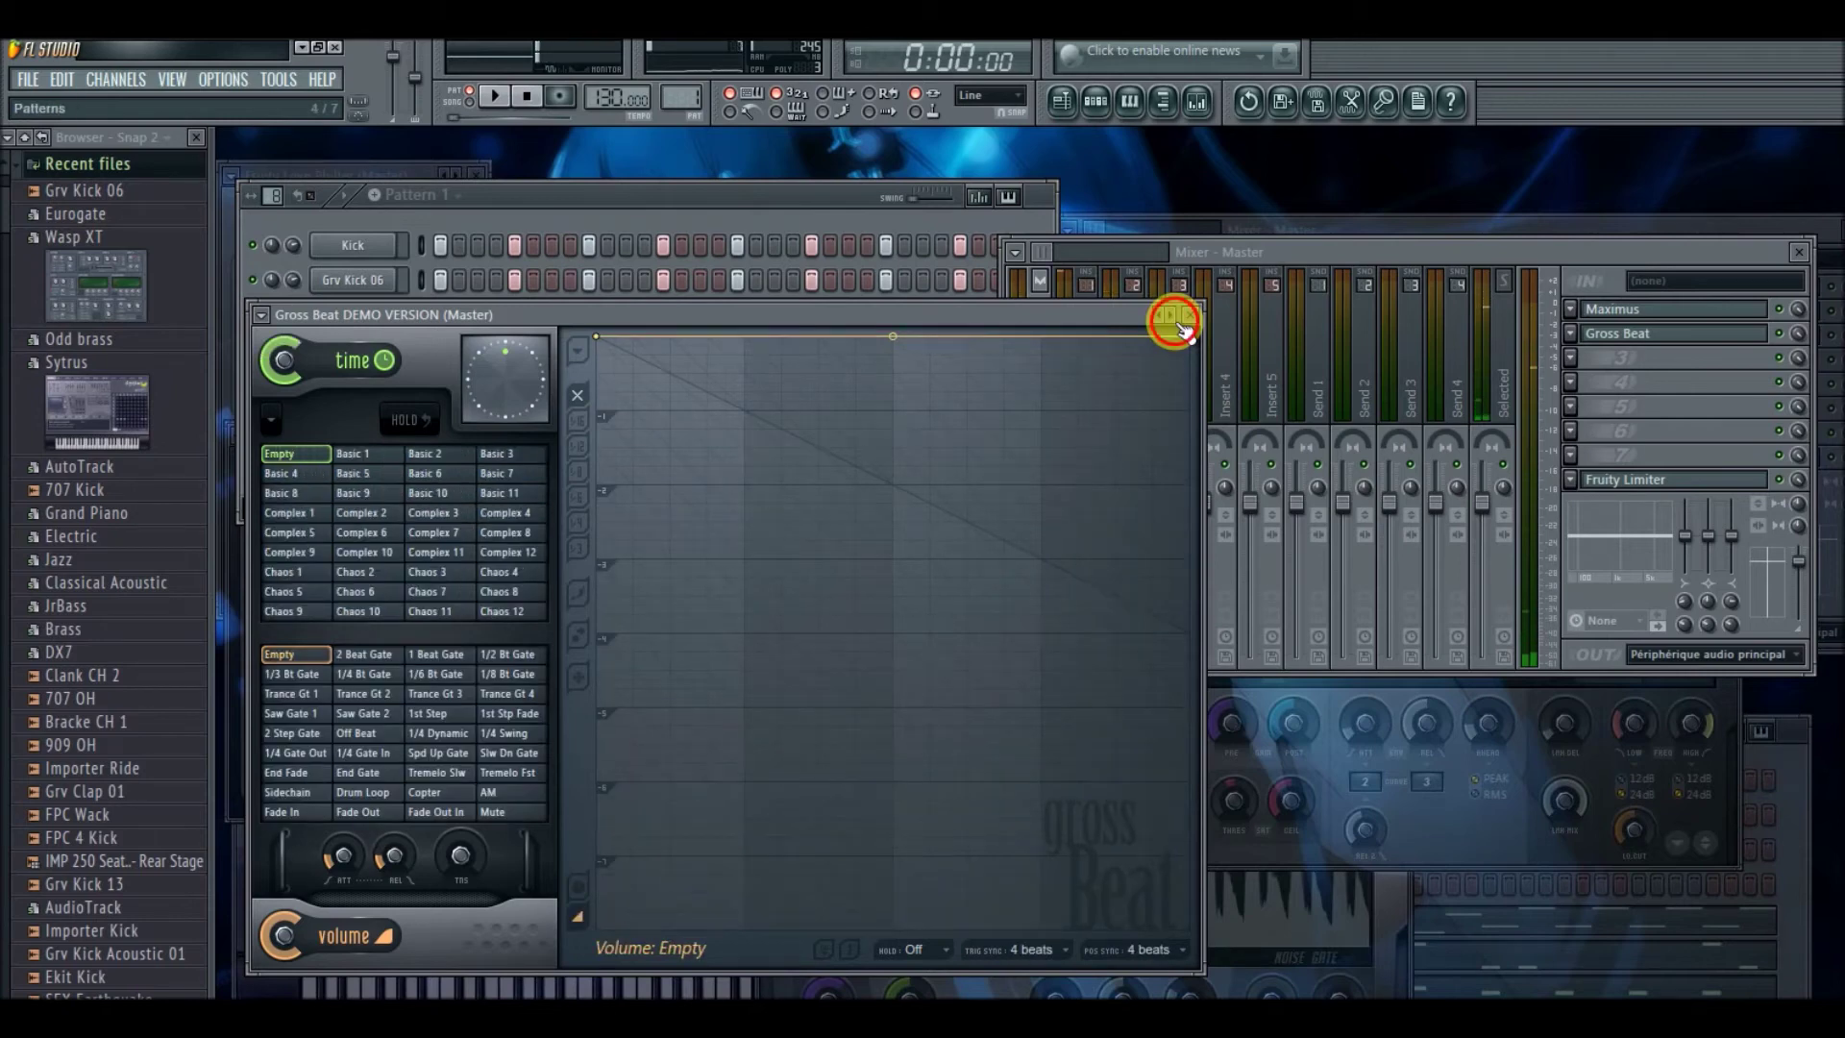
left_click(1182, 325)
left_click(1181, 324)
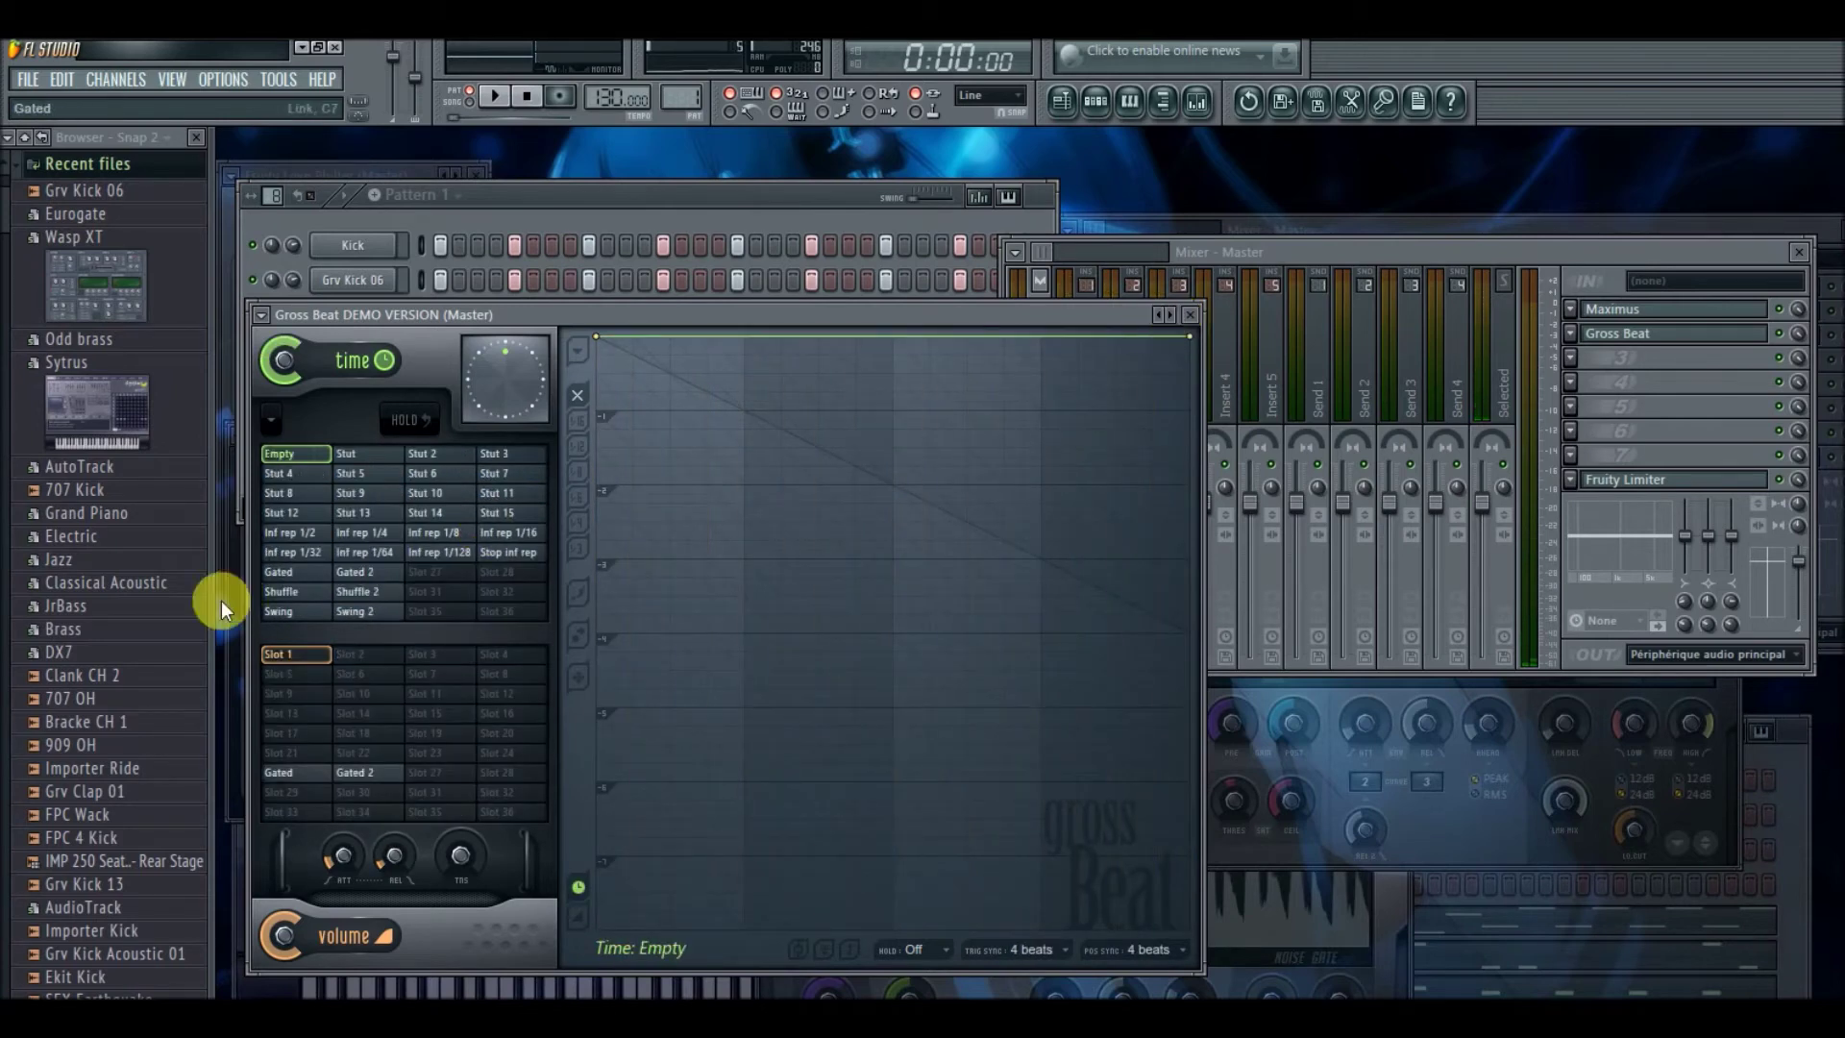
left_click(315, 593)
left_click(306, 772)
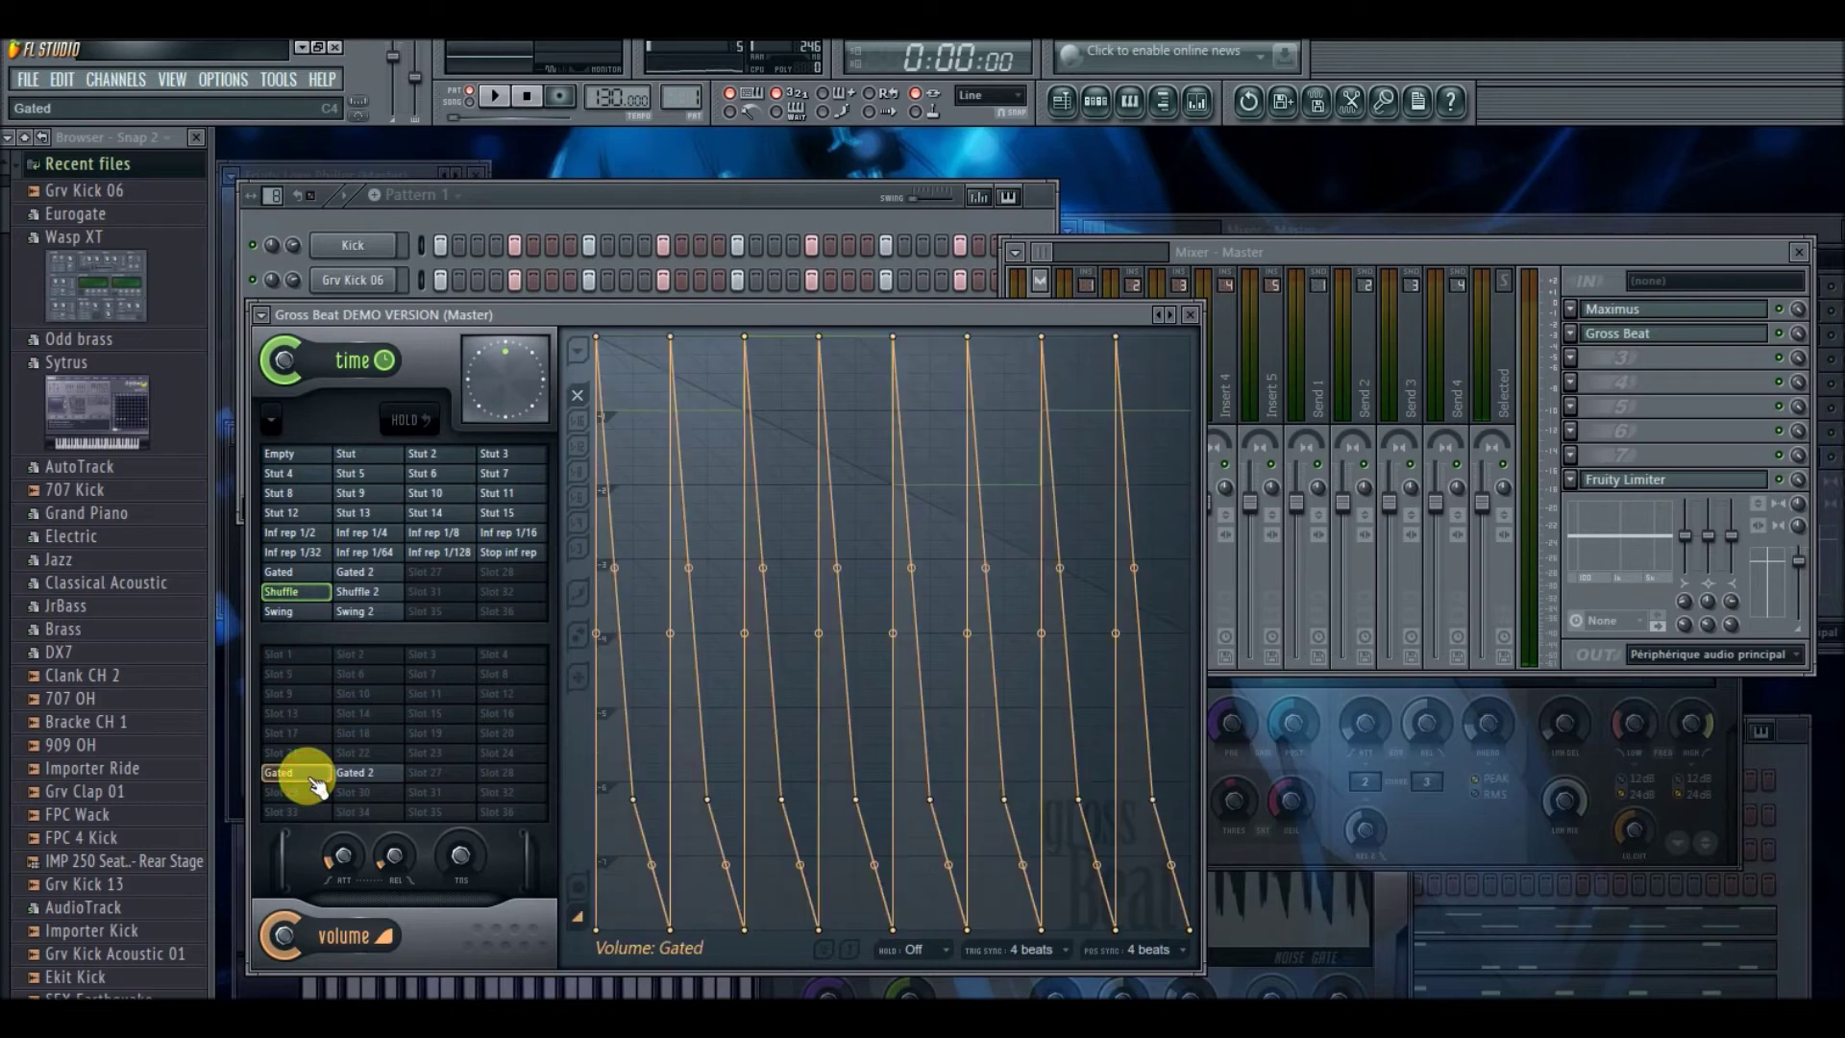
- Restart pattern playback and close the Gross Beat and mixer windows
left_click(495, 95)
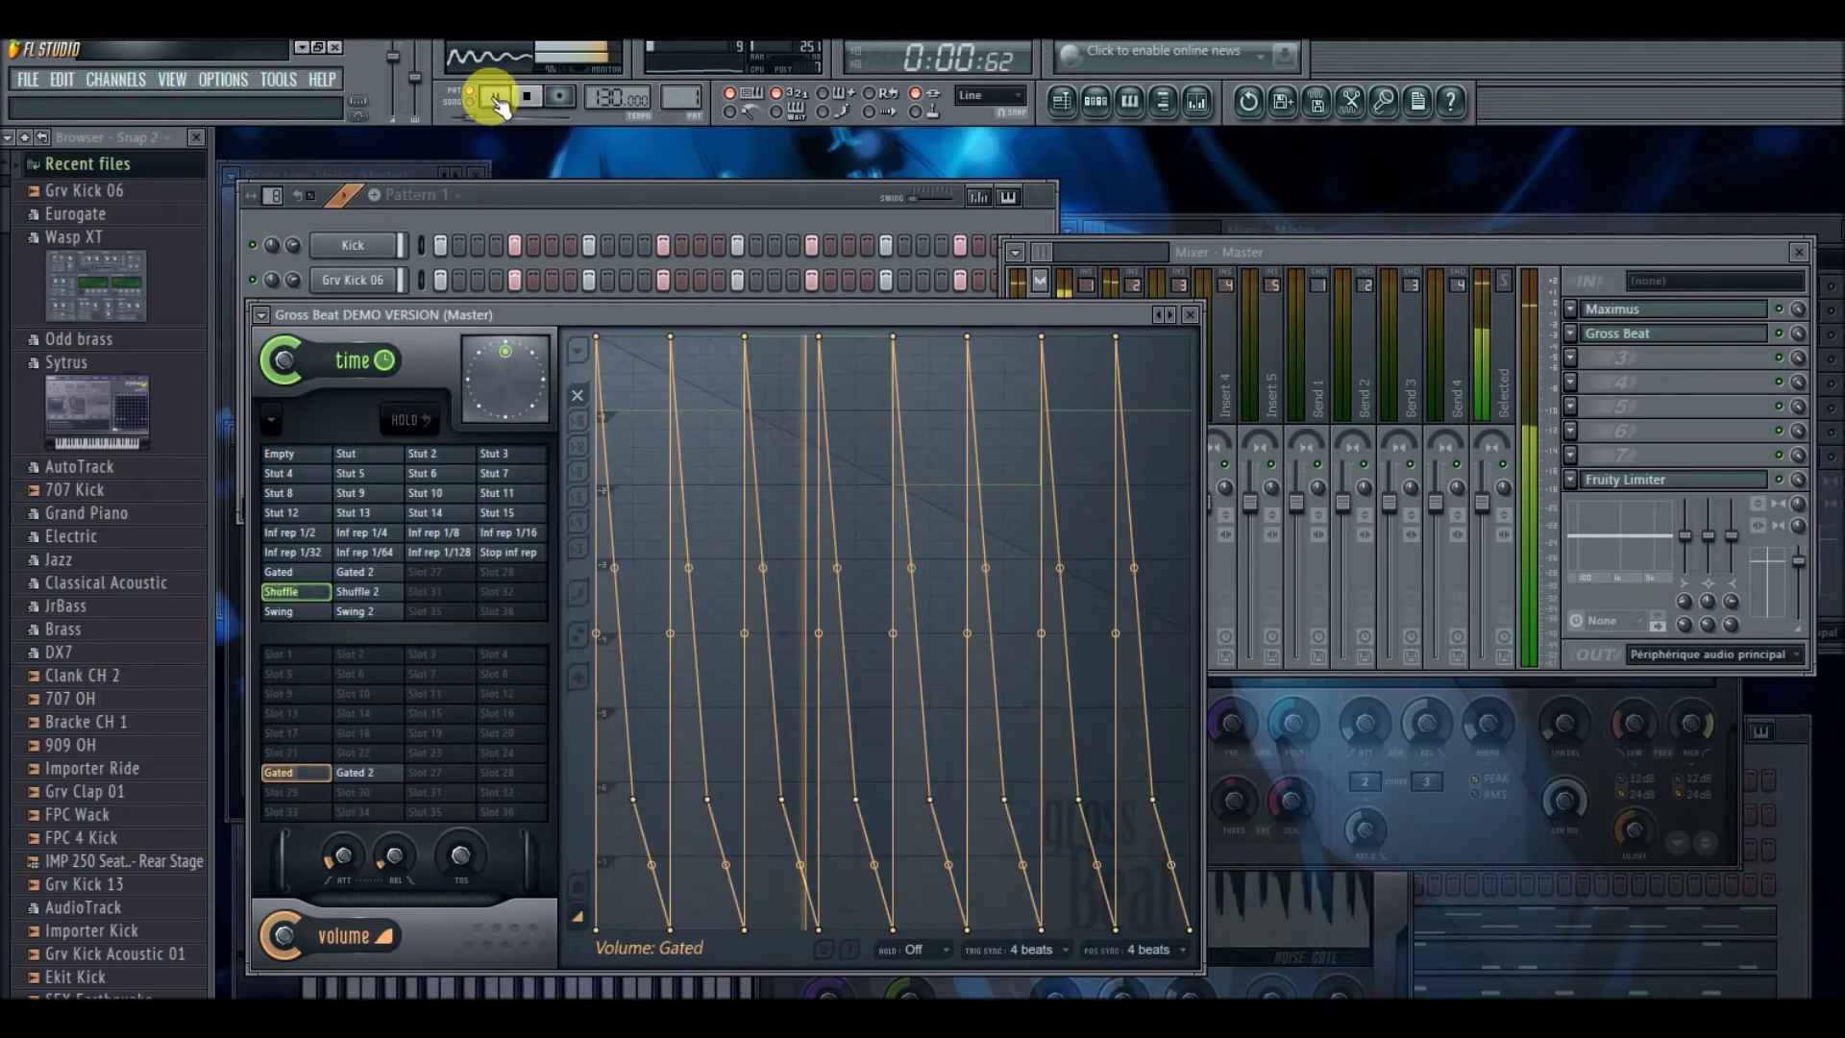
left_click(1190, 314)
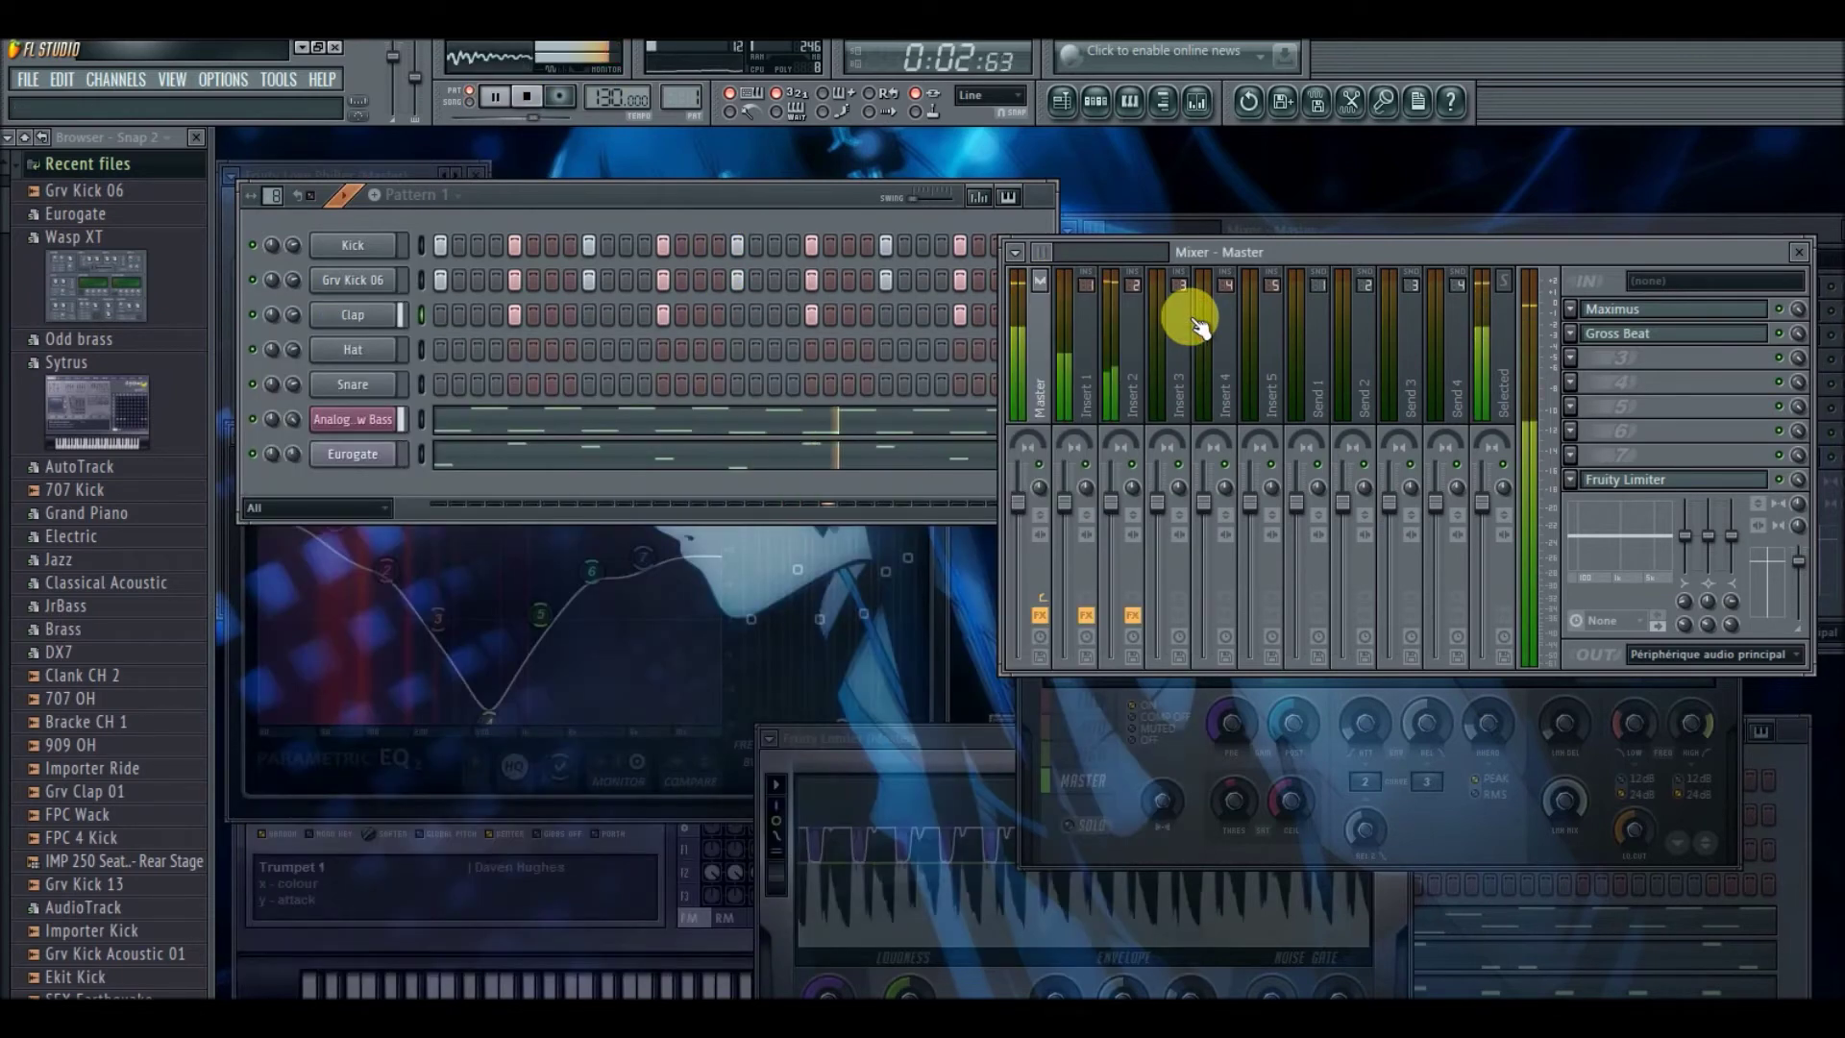
left_click(1801, 252)
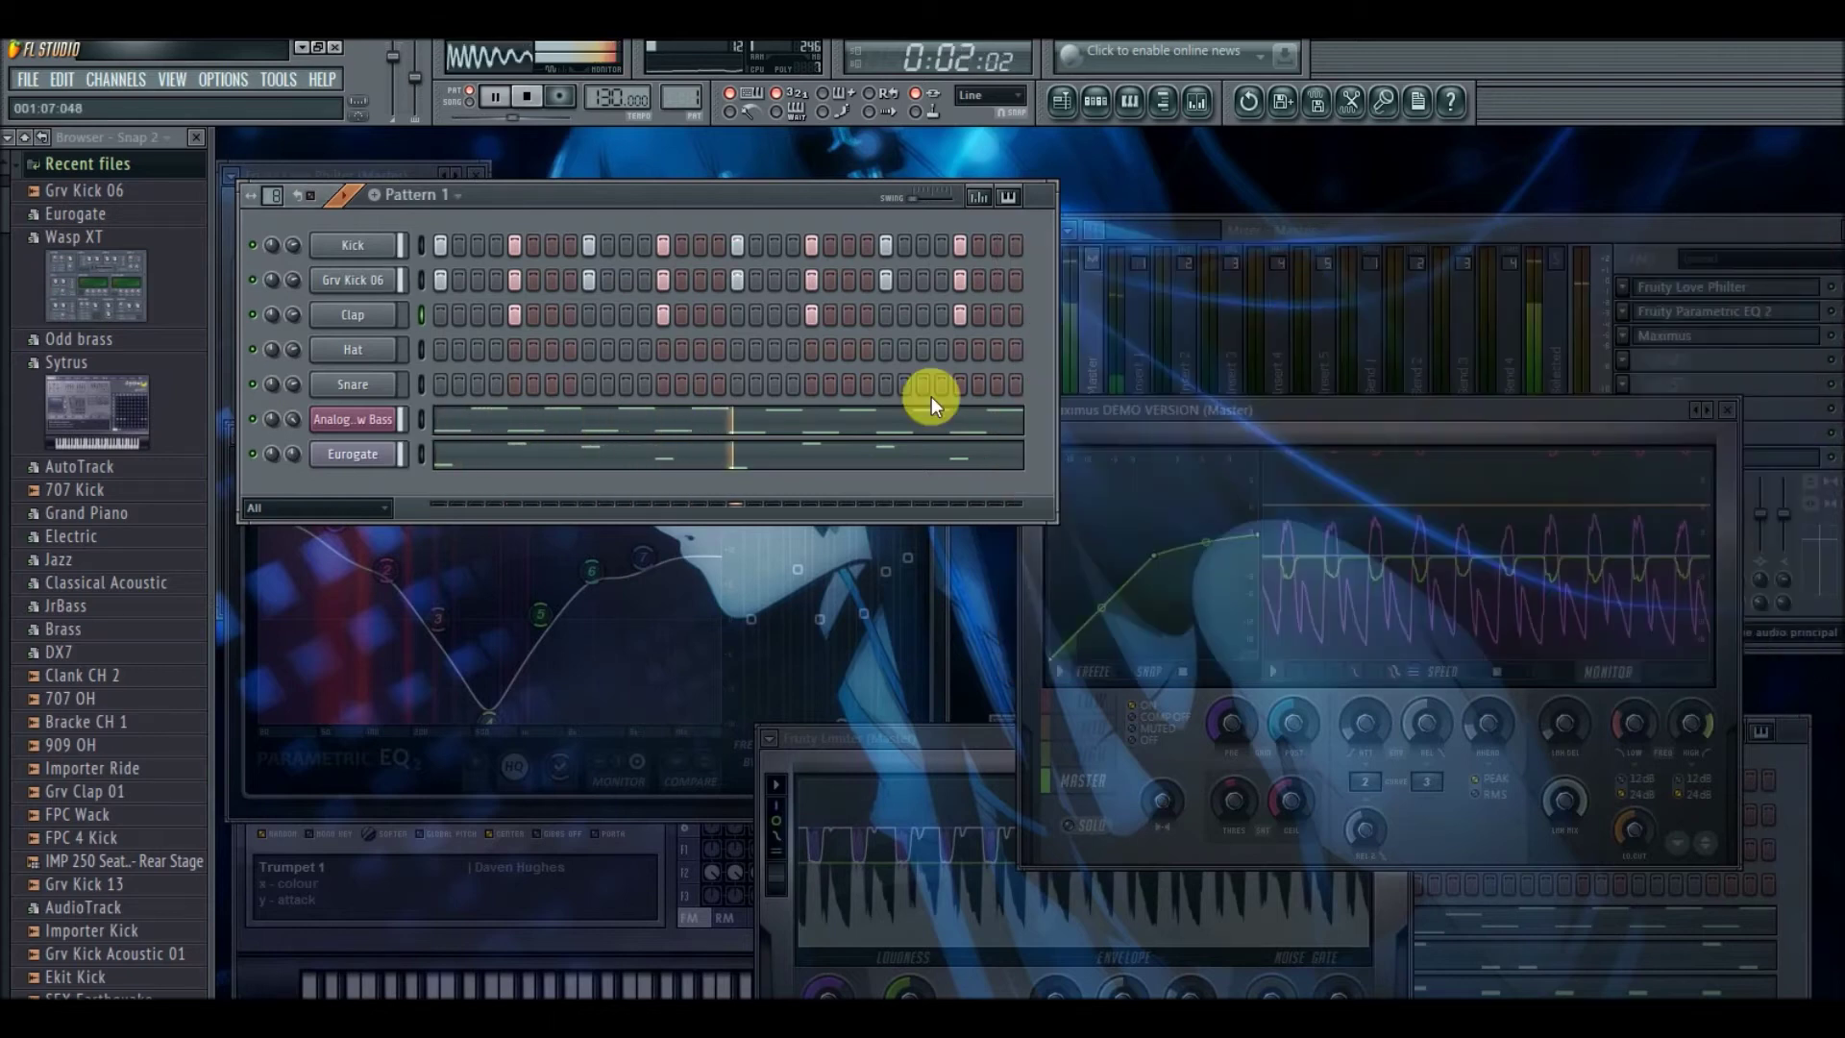
- Select and copy all the melody notes in the Eurogate piano roll, and close the piano roll
left_click(665, 461)
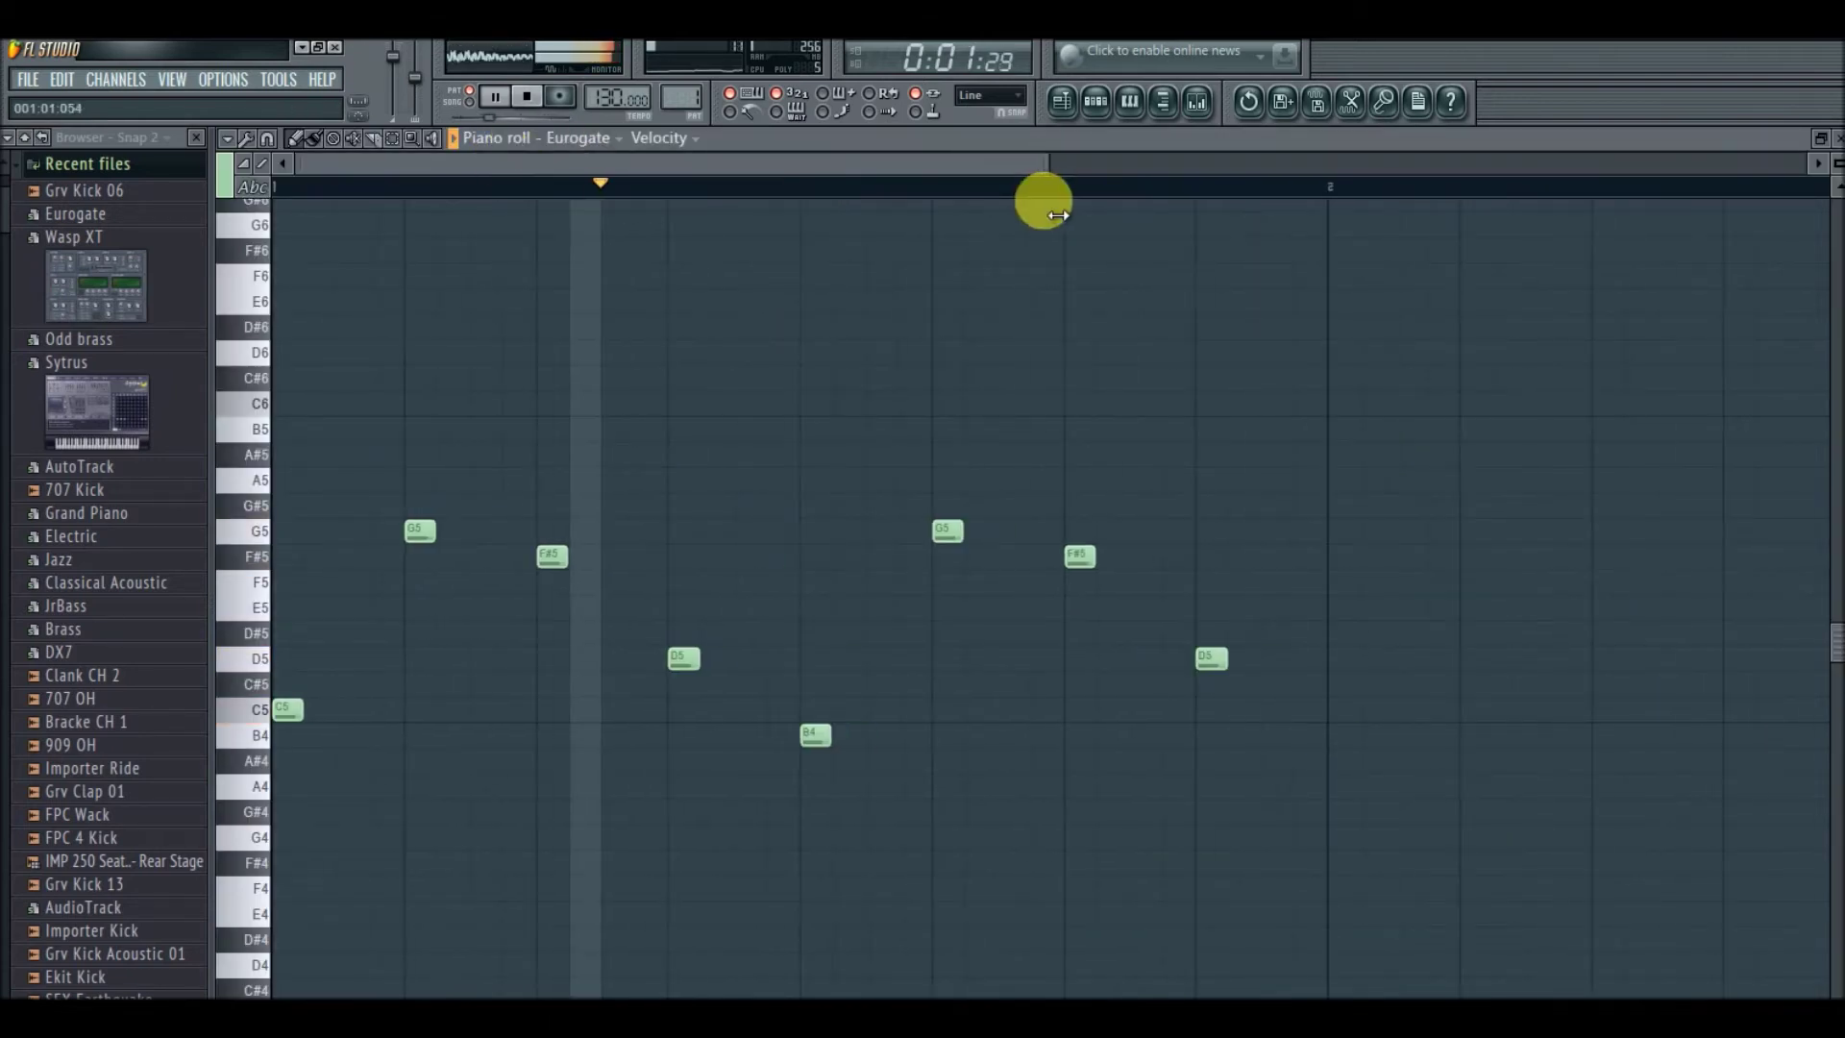
left_click_drag(1058, 214, 1323, 212)
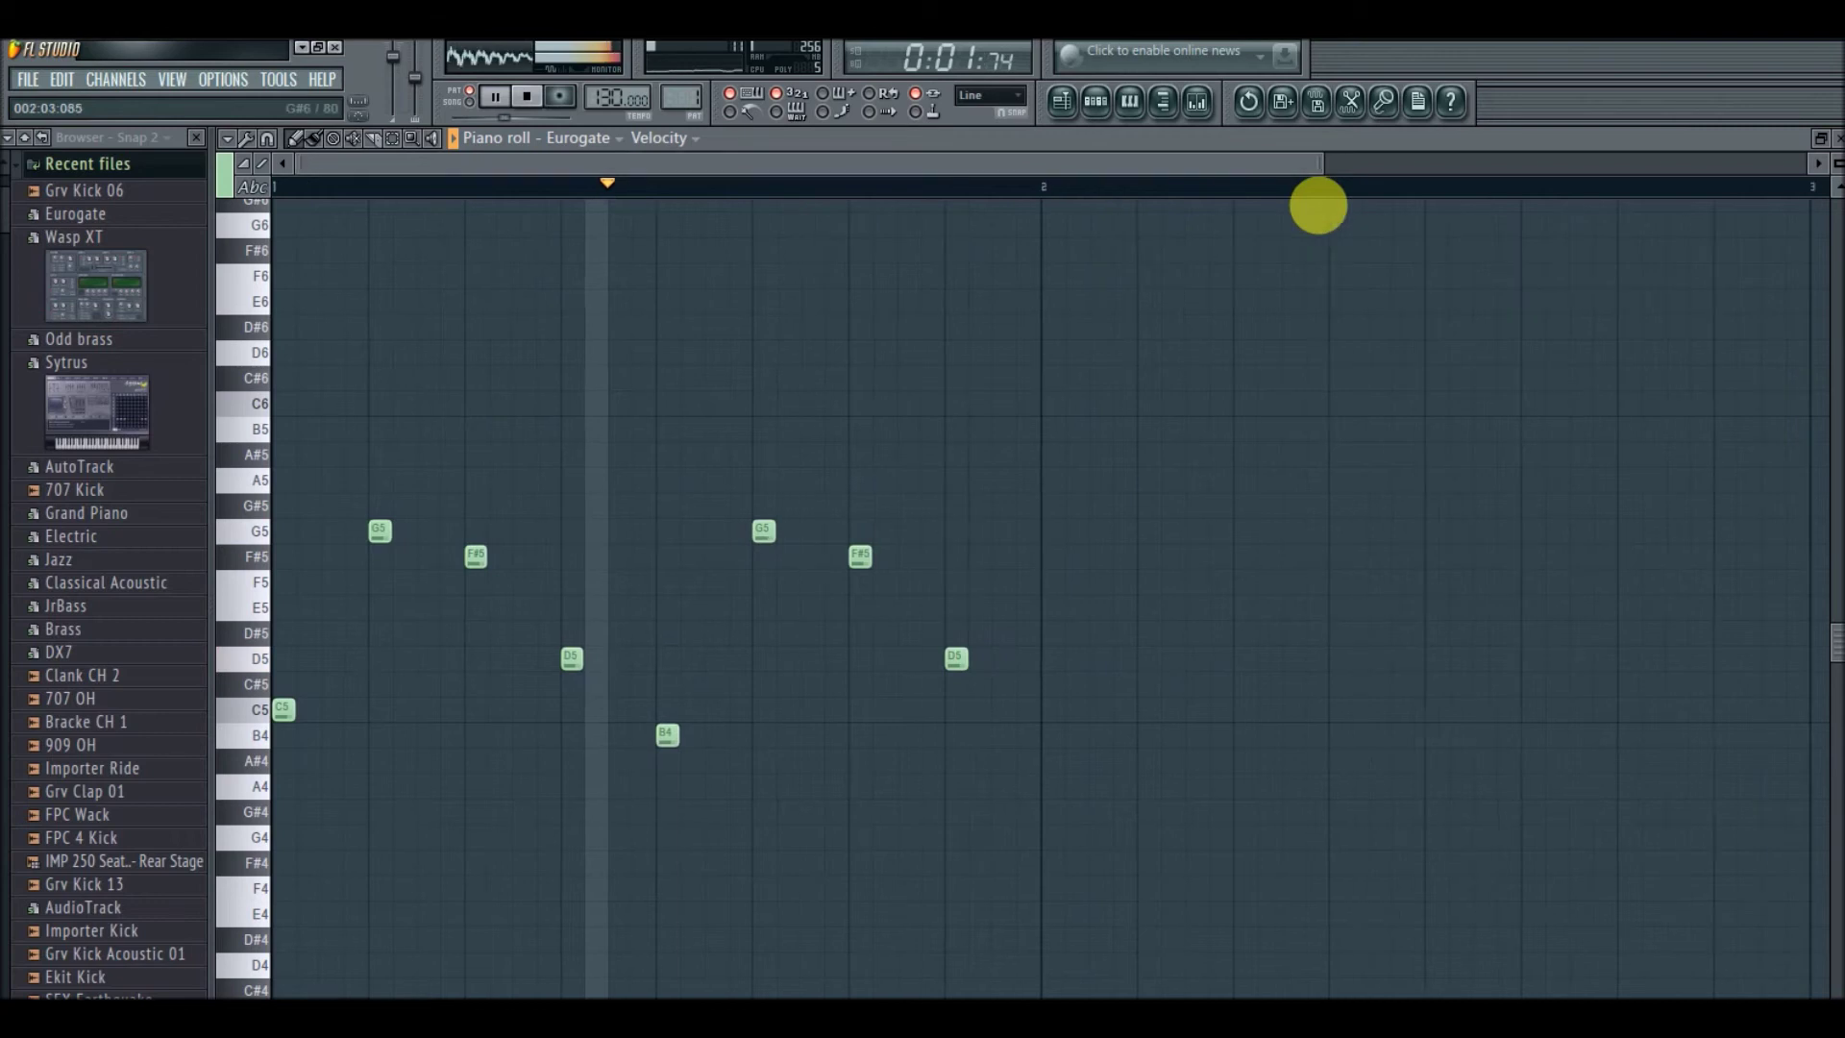
left_click(396, 140)
left_click_drag(281, 318, 977, 907)
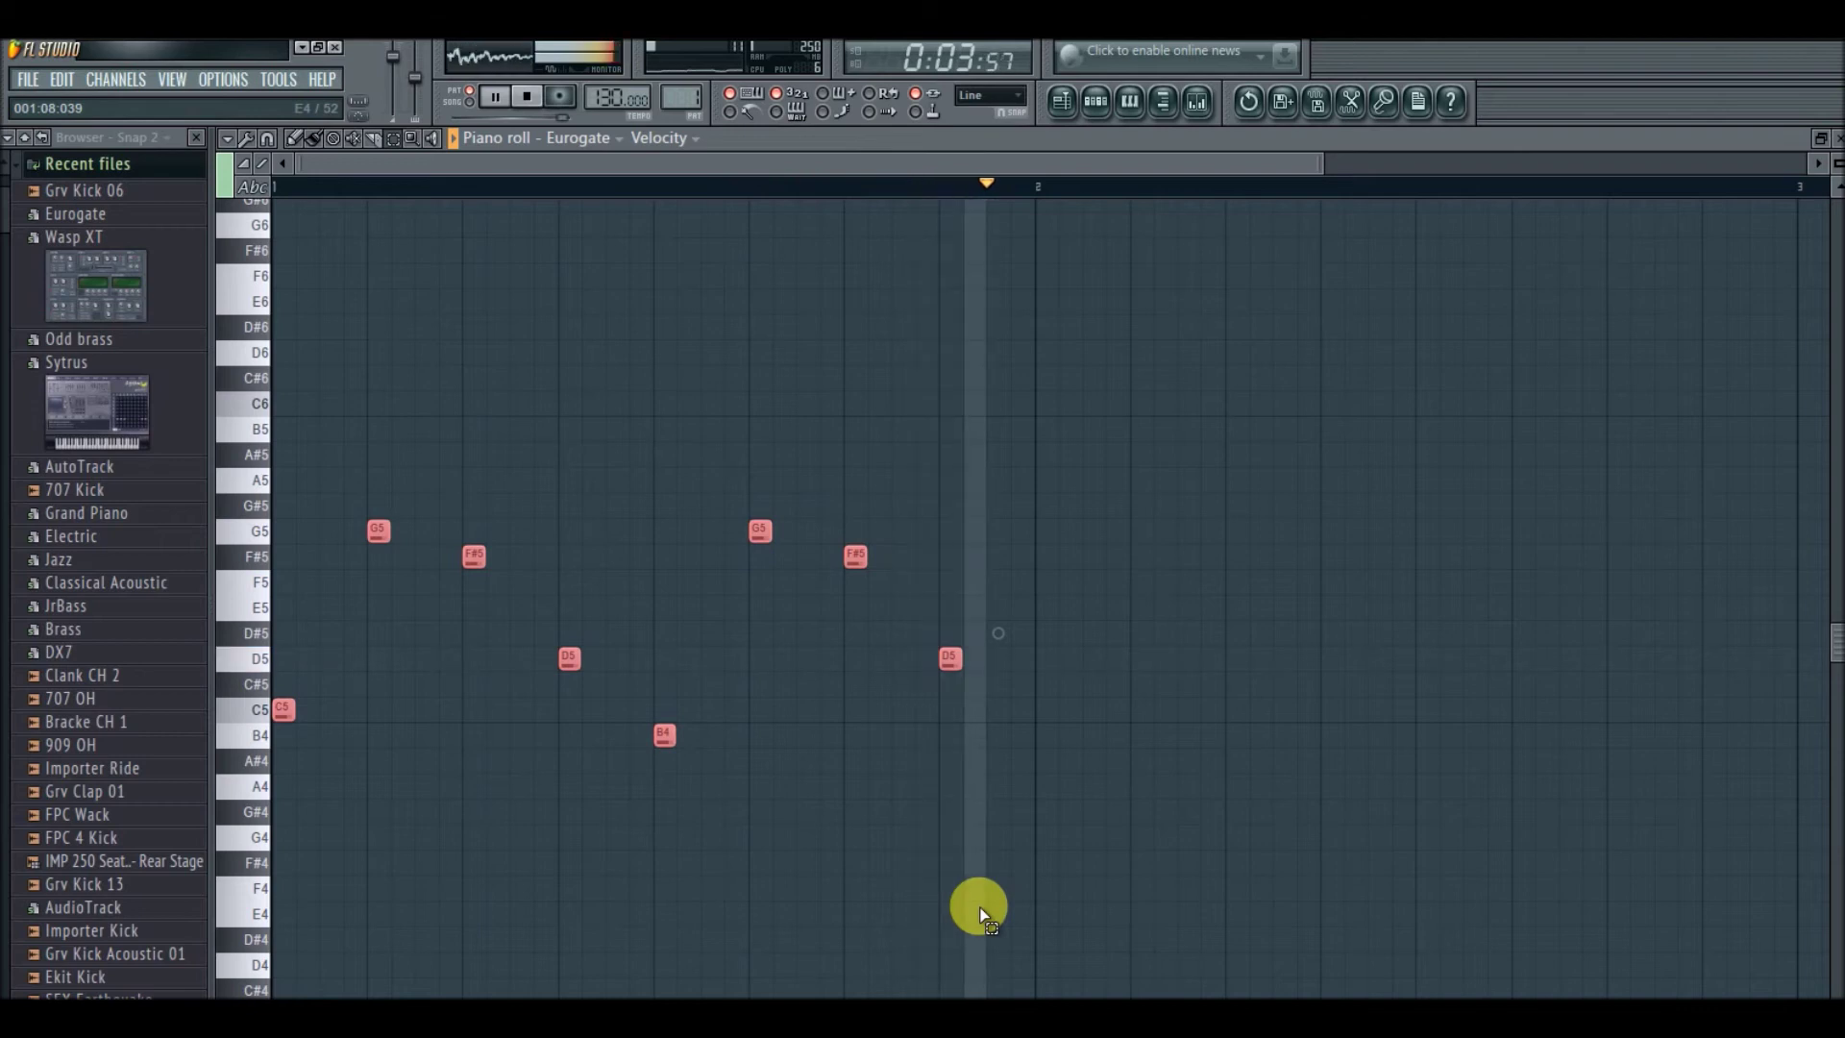
left_click(1831, 142)
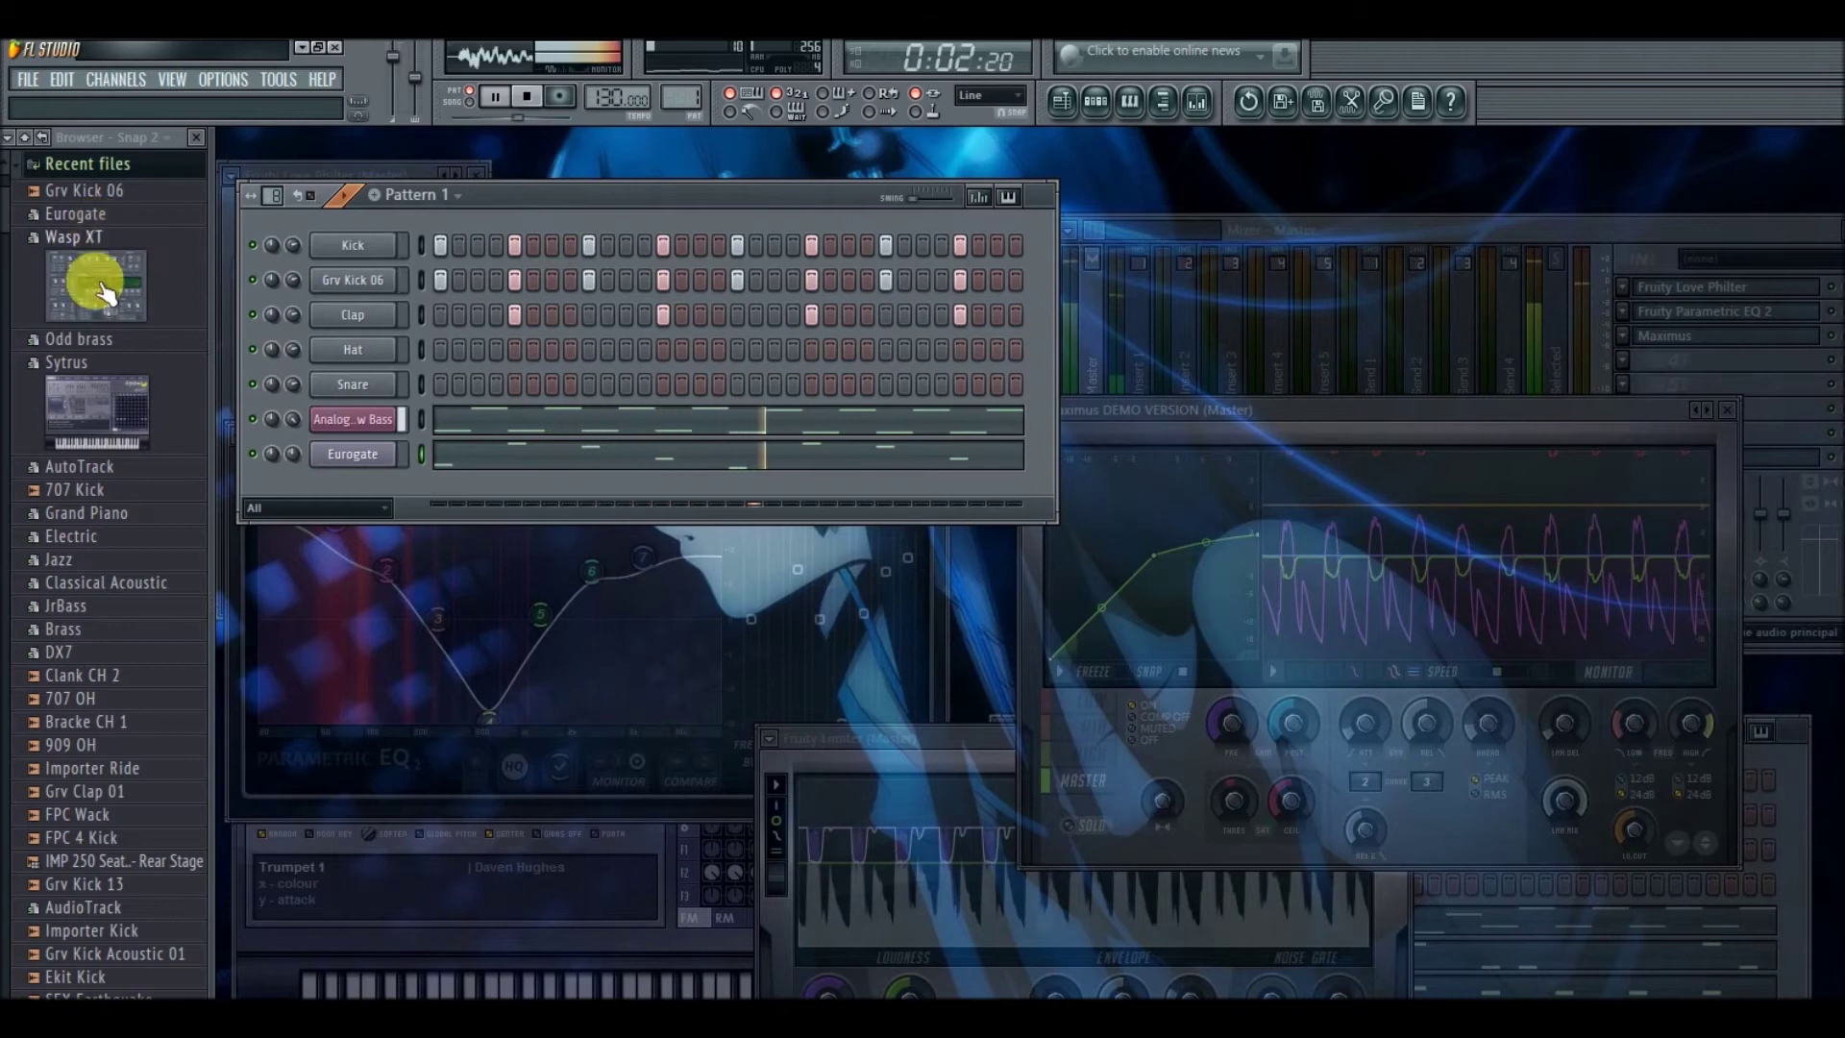
- Add a Sytrus channel below Eurogate and load its Chasse preset
left_click_drag(87, 399, 365, 481)
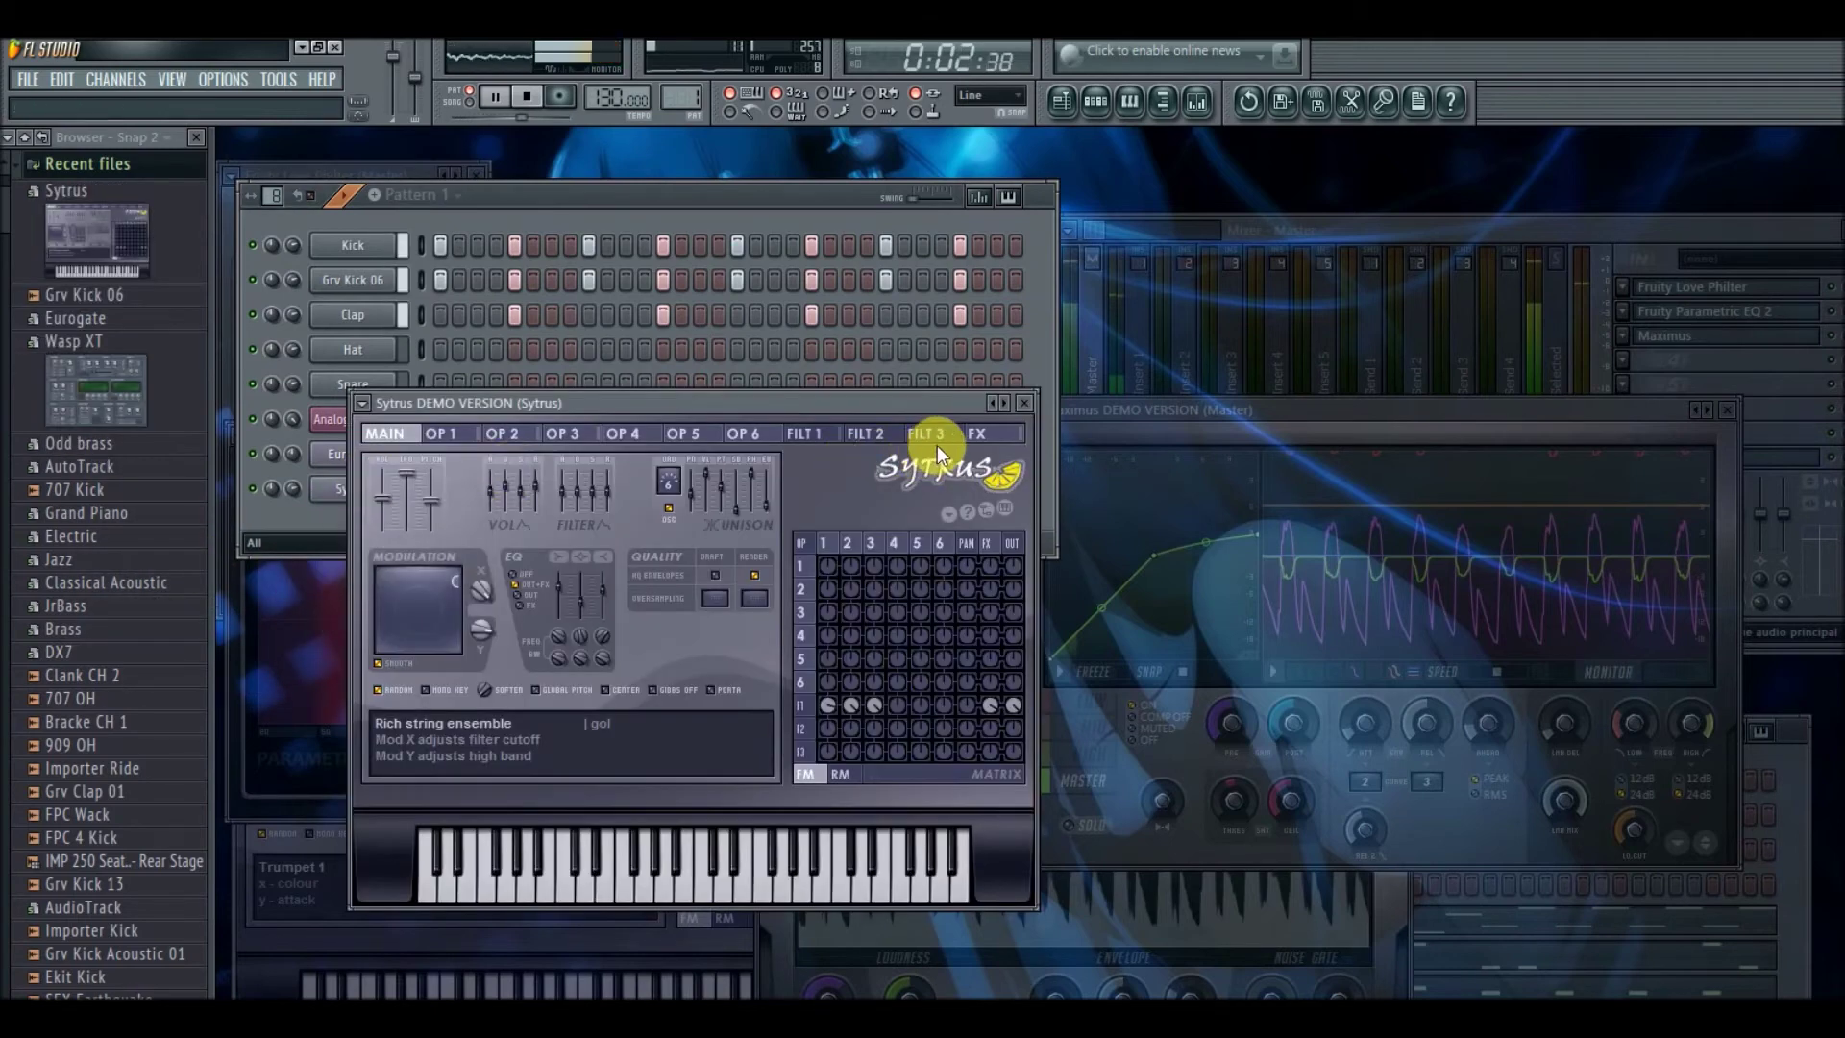
left_click(1005, 409)
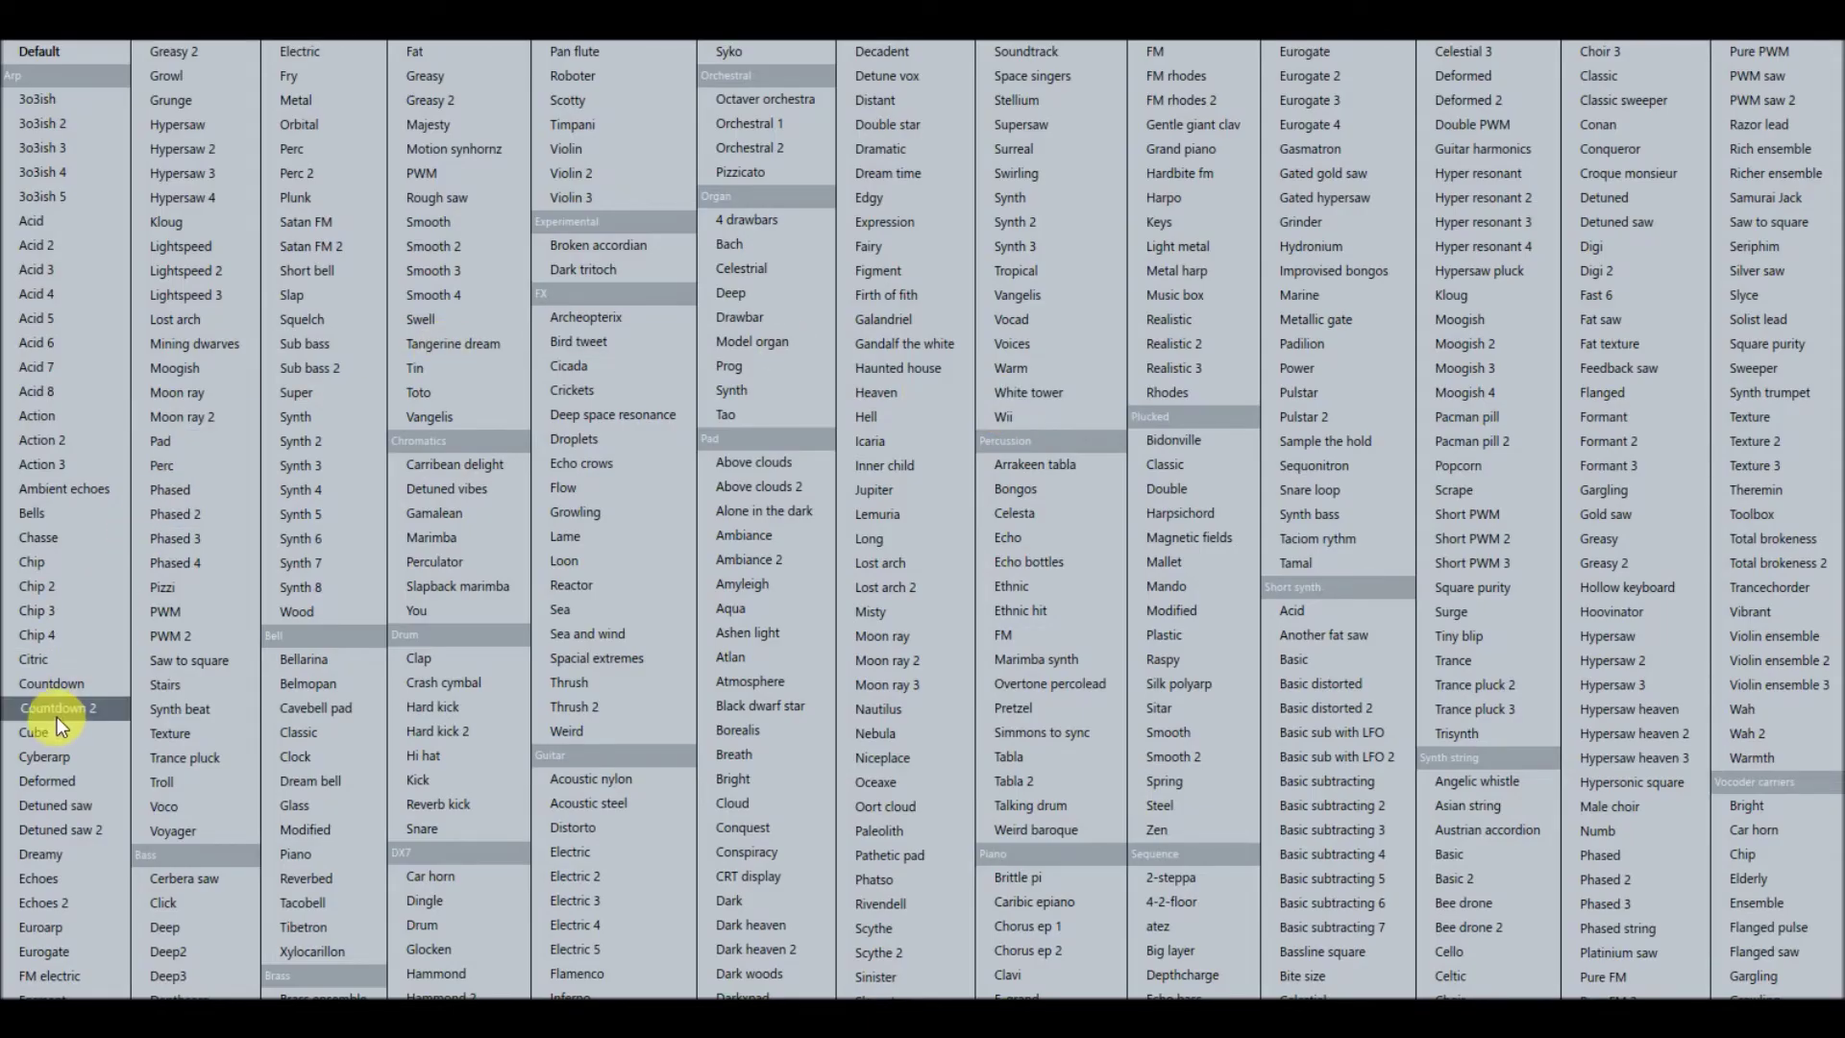
left_click(85, 536)
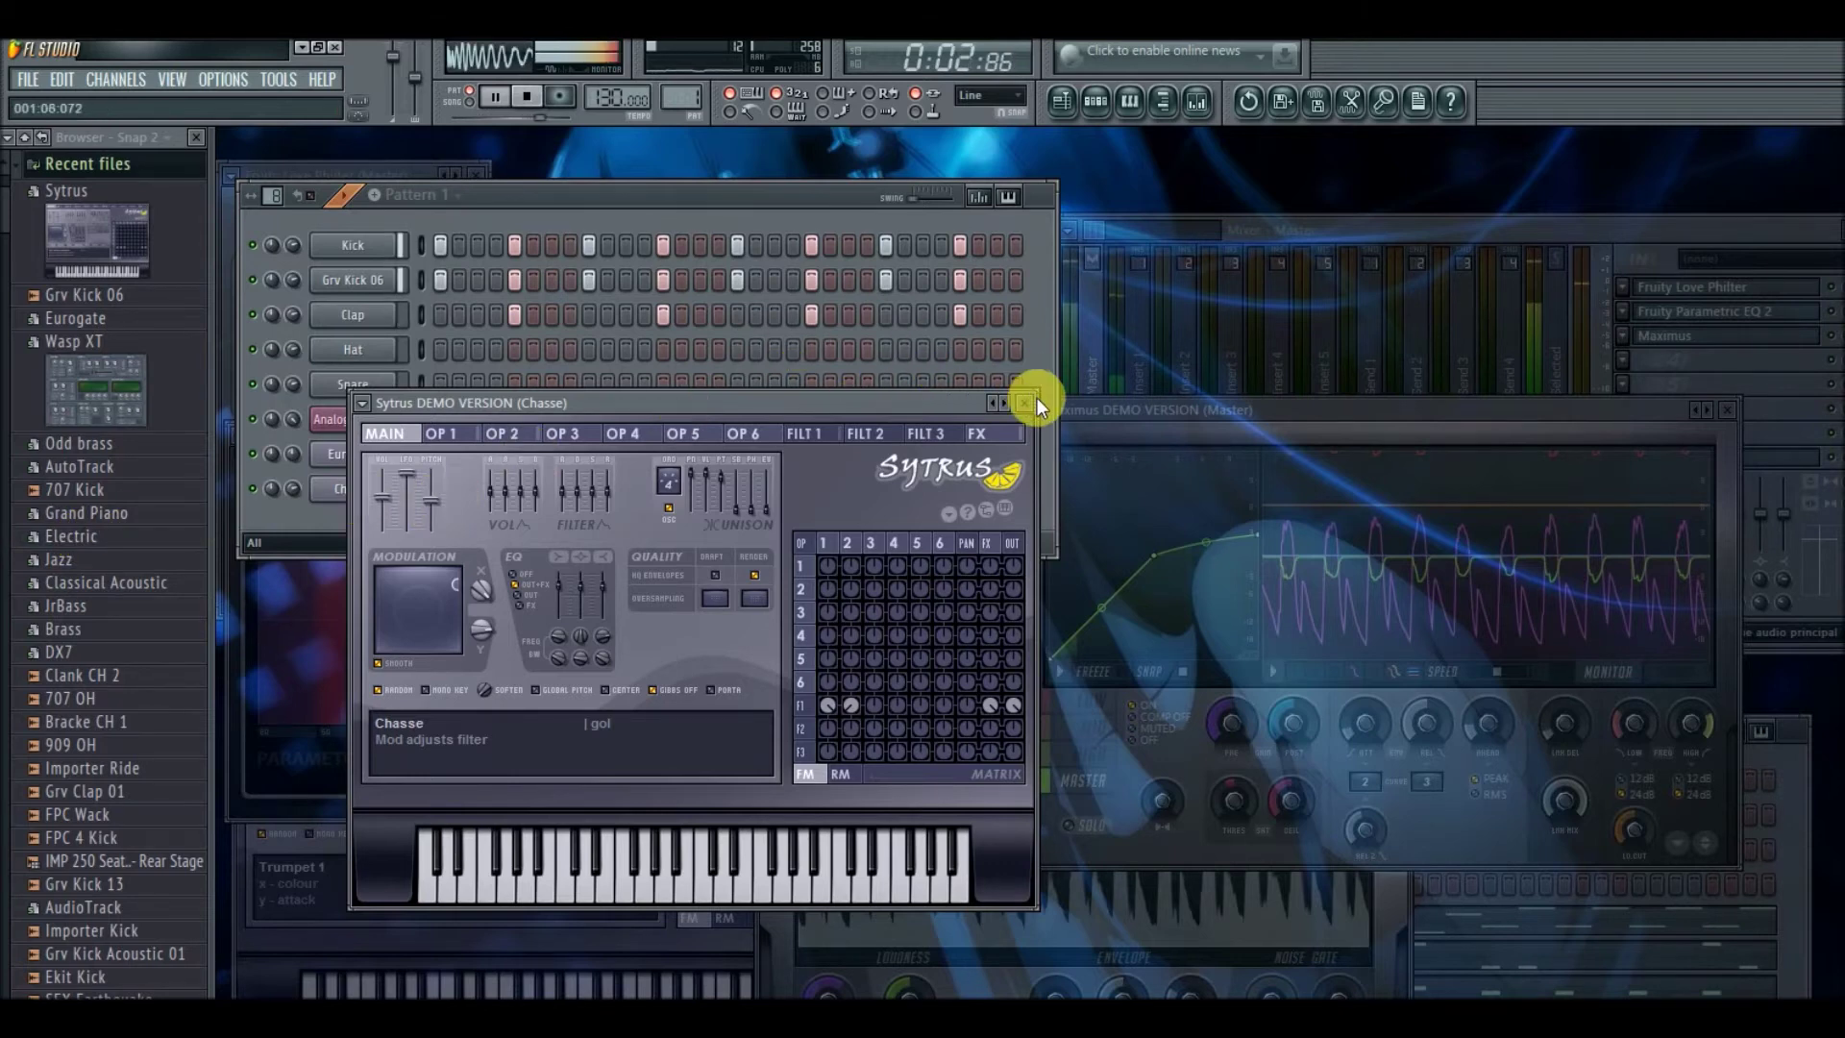
- Paste the copied Eurogate melody into the Chasse piano roll, and close the piano roll and the Sytrus window
left_click(1134, 111)
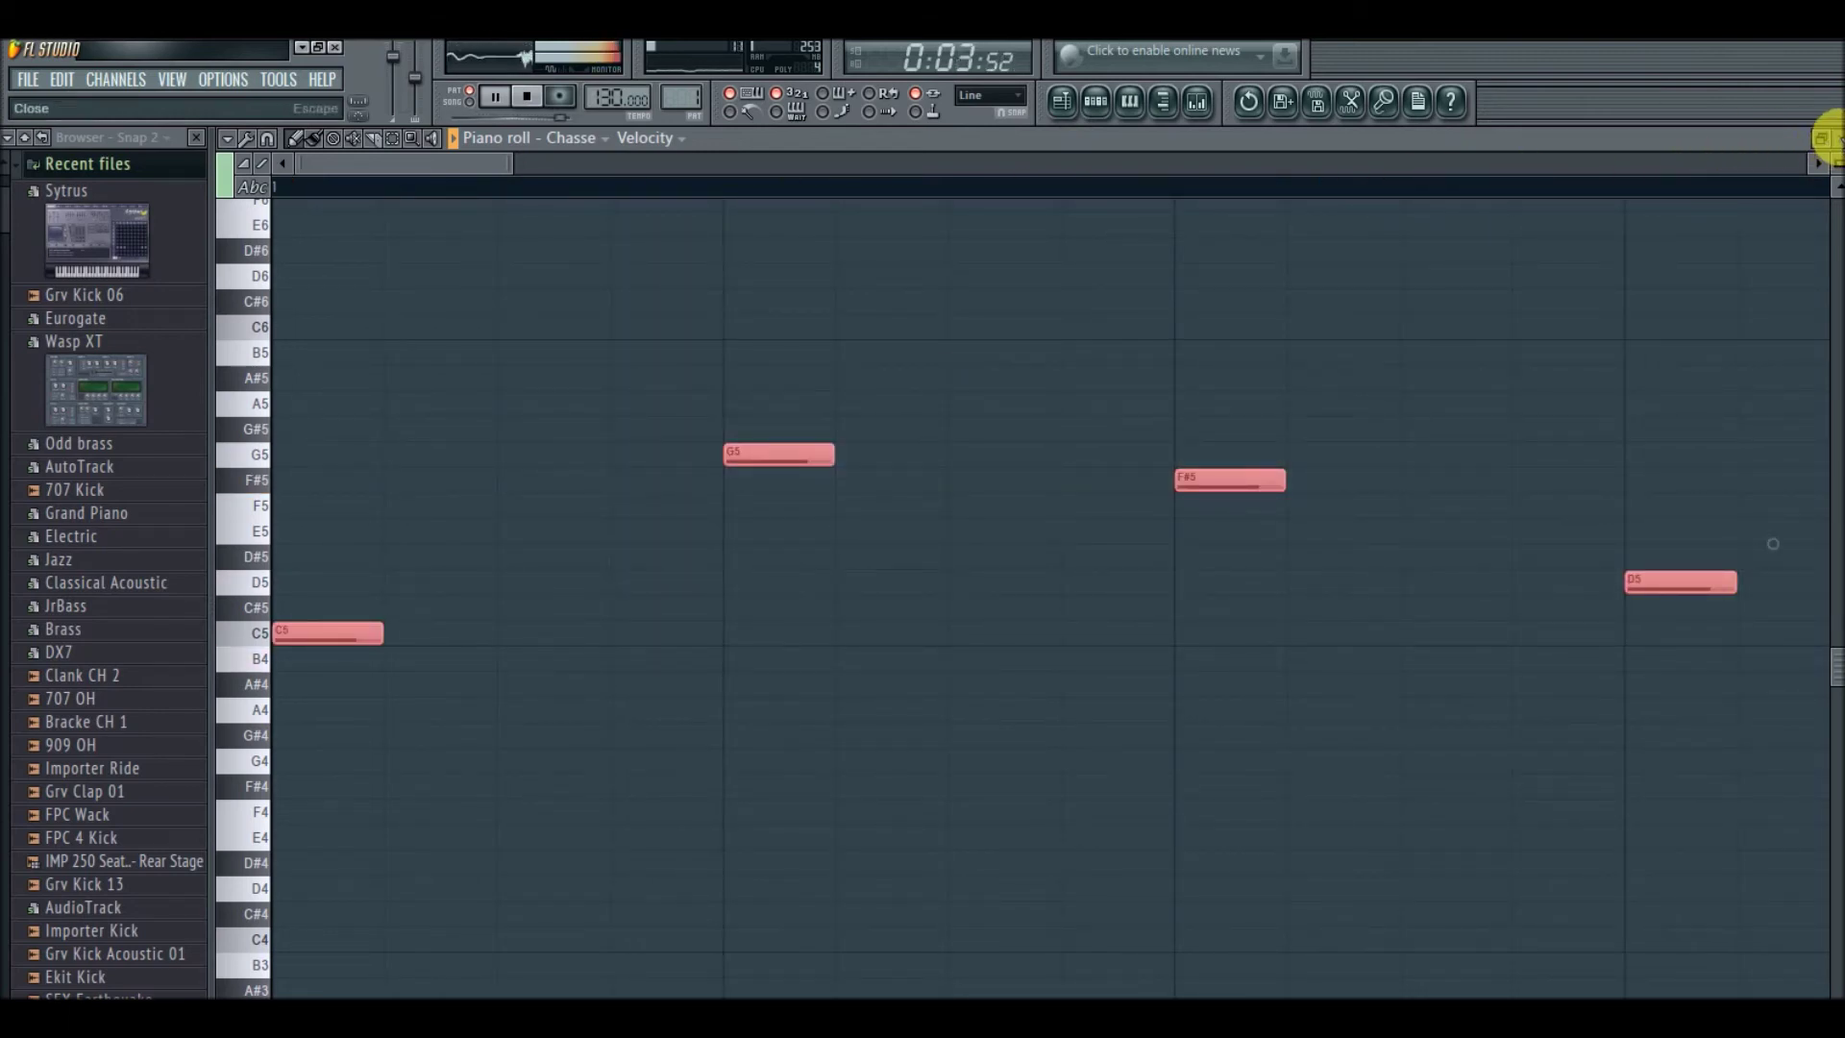
left_click(1826, 137)
left_click(1032, 394)
- Add the Eurogate preset from the recent files as a new channel below Chasse
left_click_drag(335, 500, 142, 310)
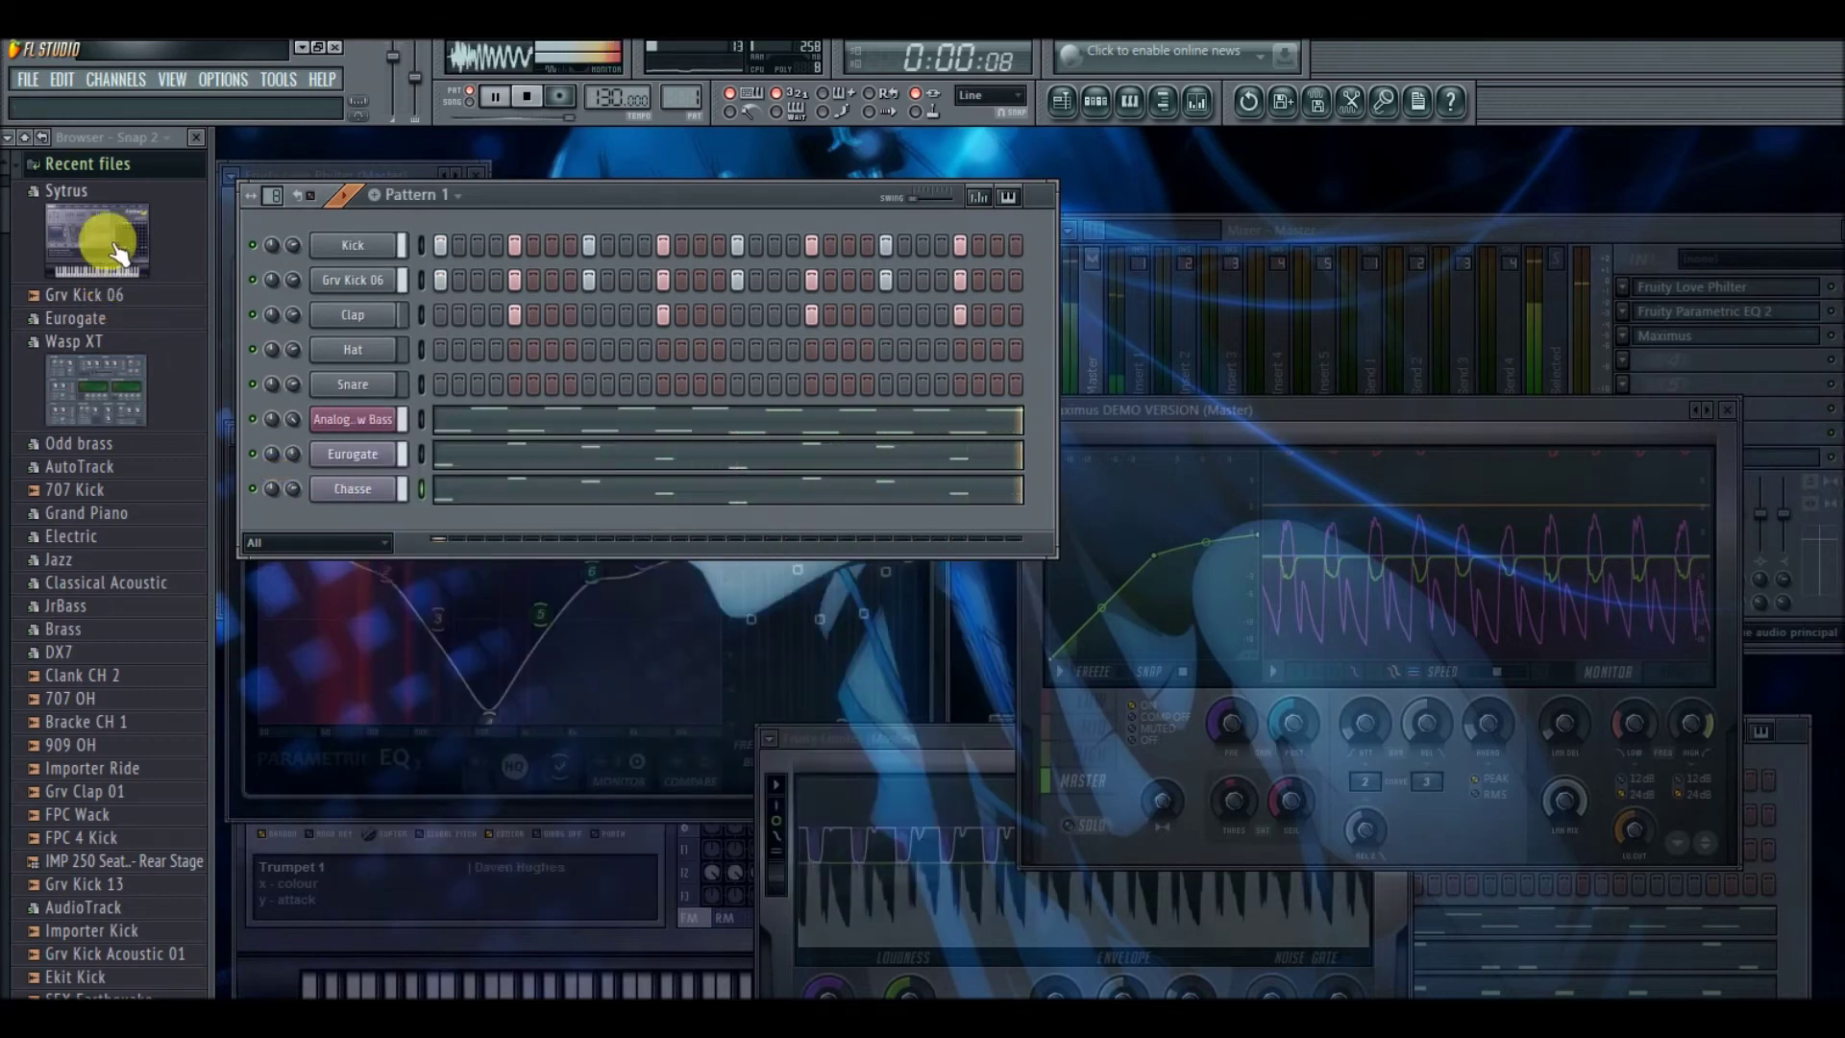
left_click_drag(91, 443, 357, 516)
left_click_drag(135, 344, 352, 529)
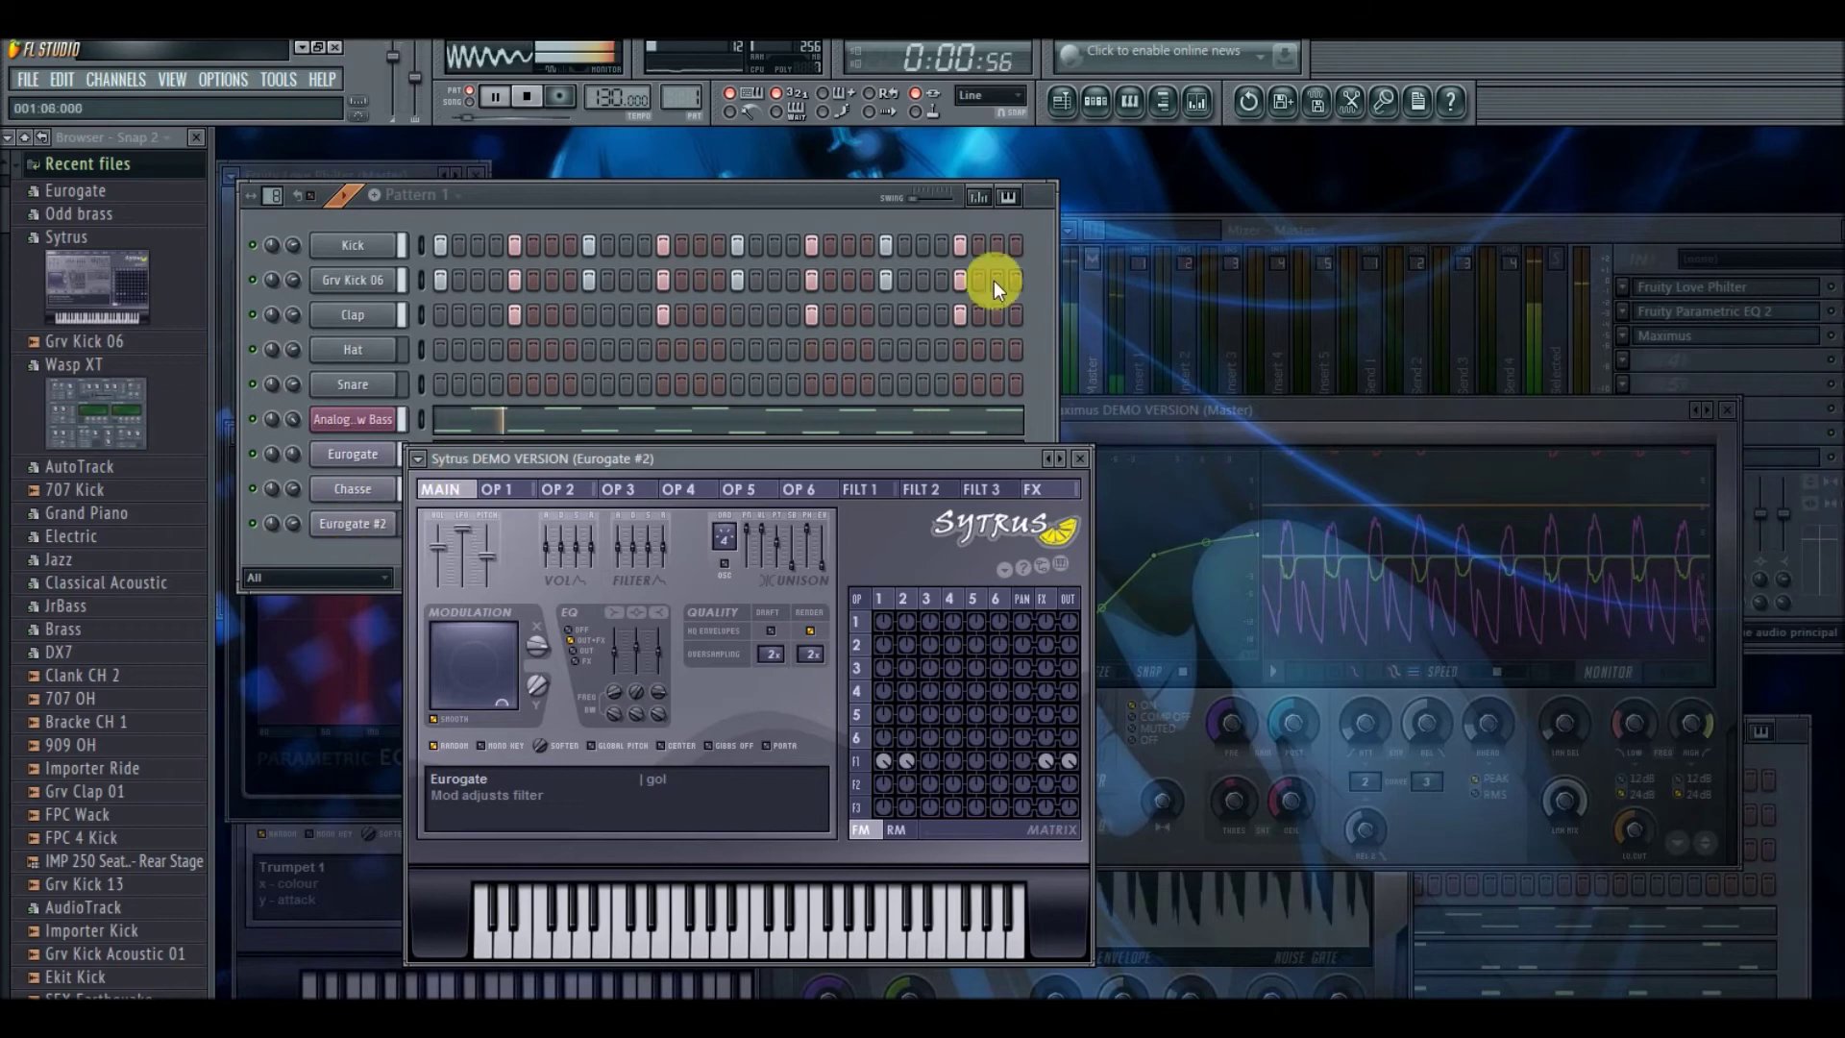
- Paste the melody into the Eurogate #2 piano roll and lengthen its notes so each ends where the following note begins
left_click(1136, 111)
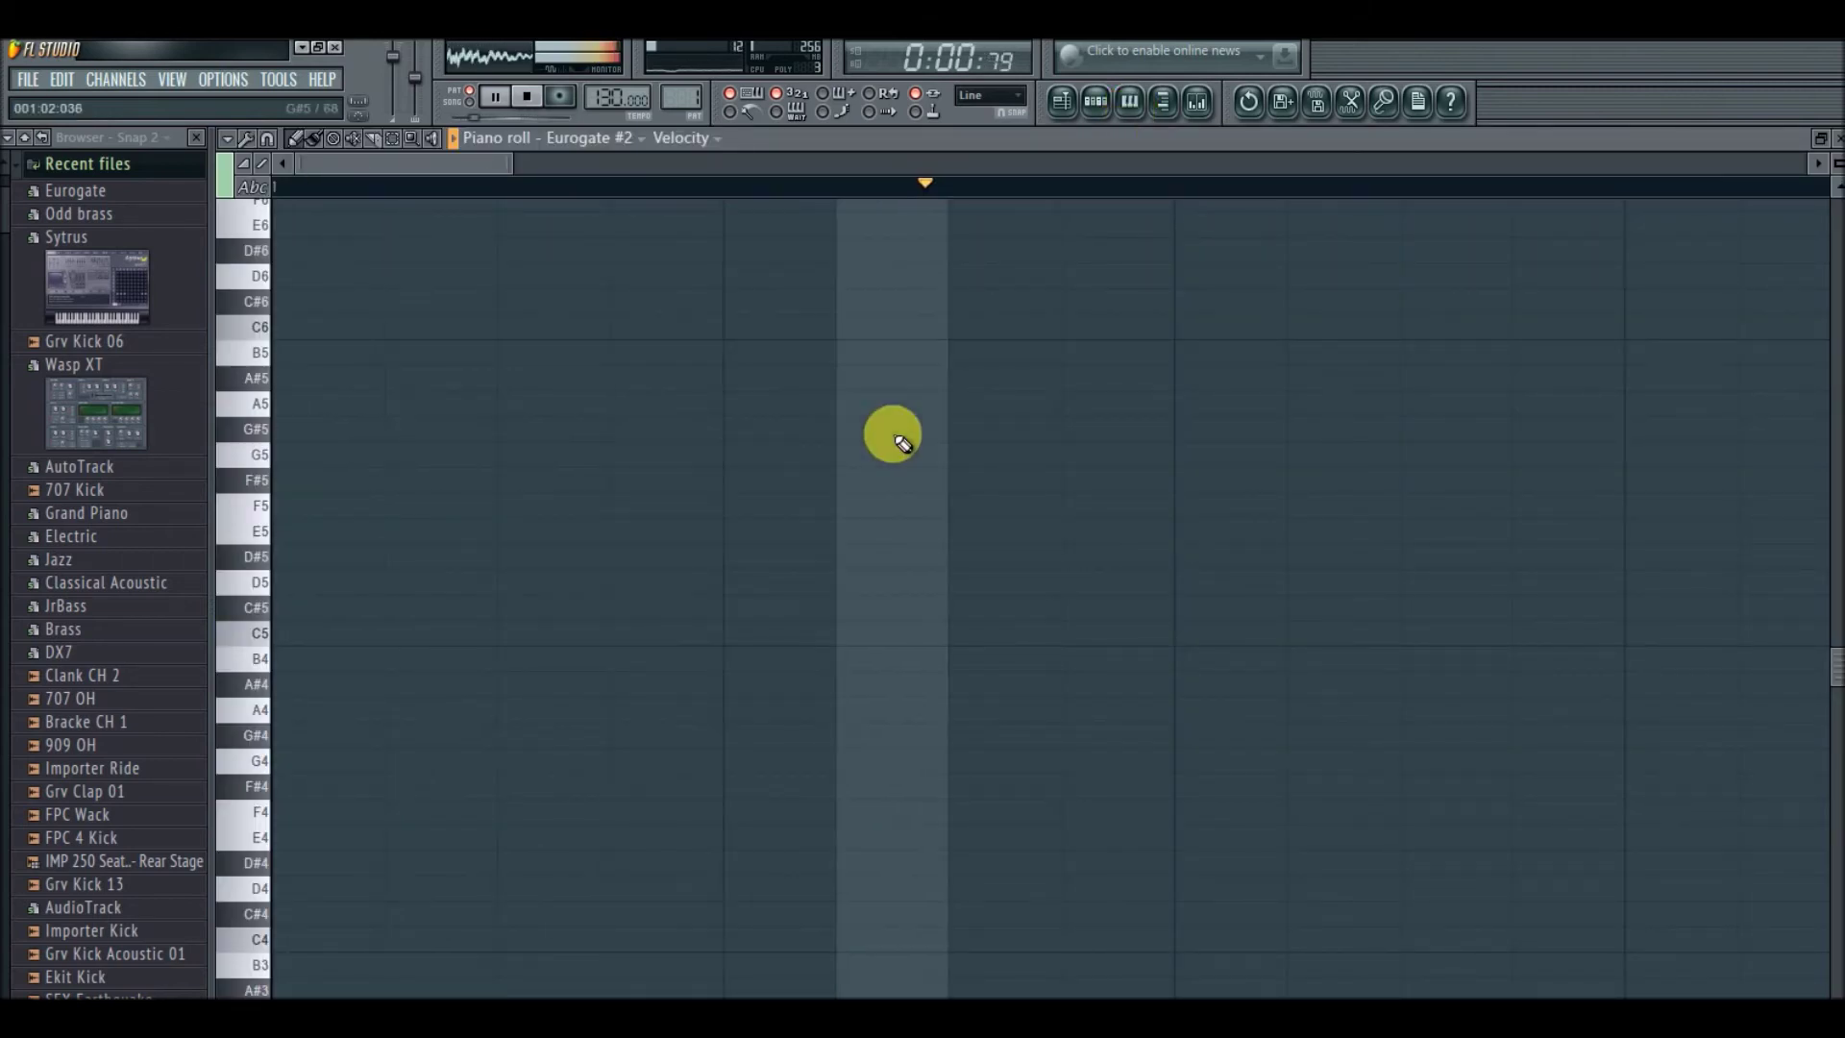
left_click_drag(393, 652, 791, 669)
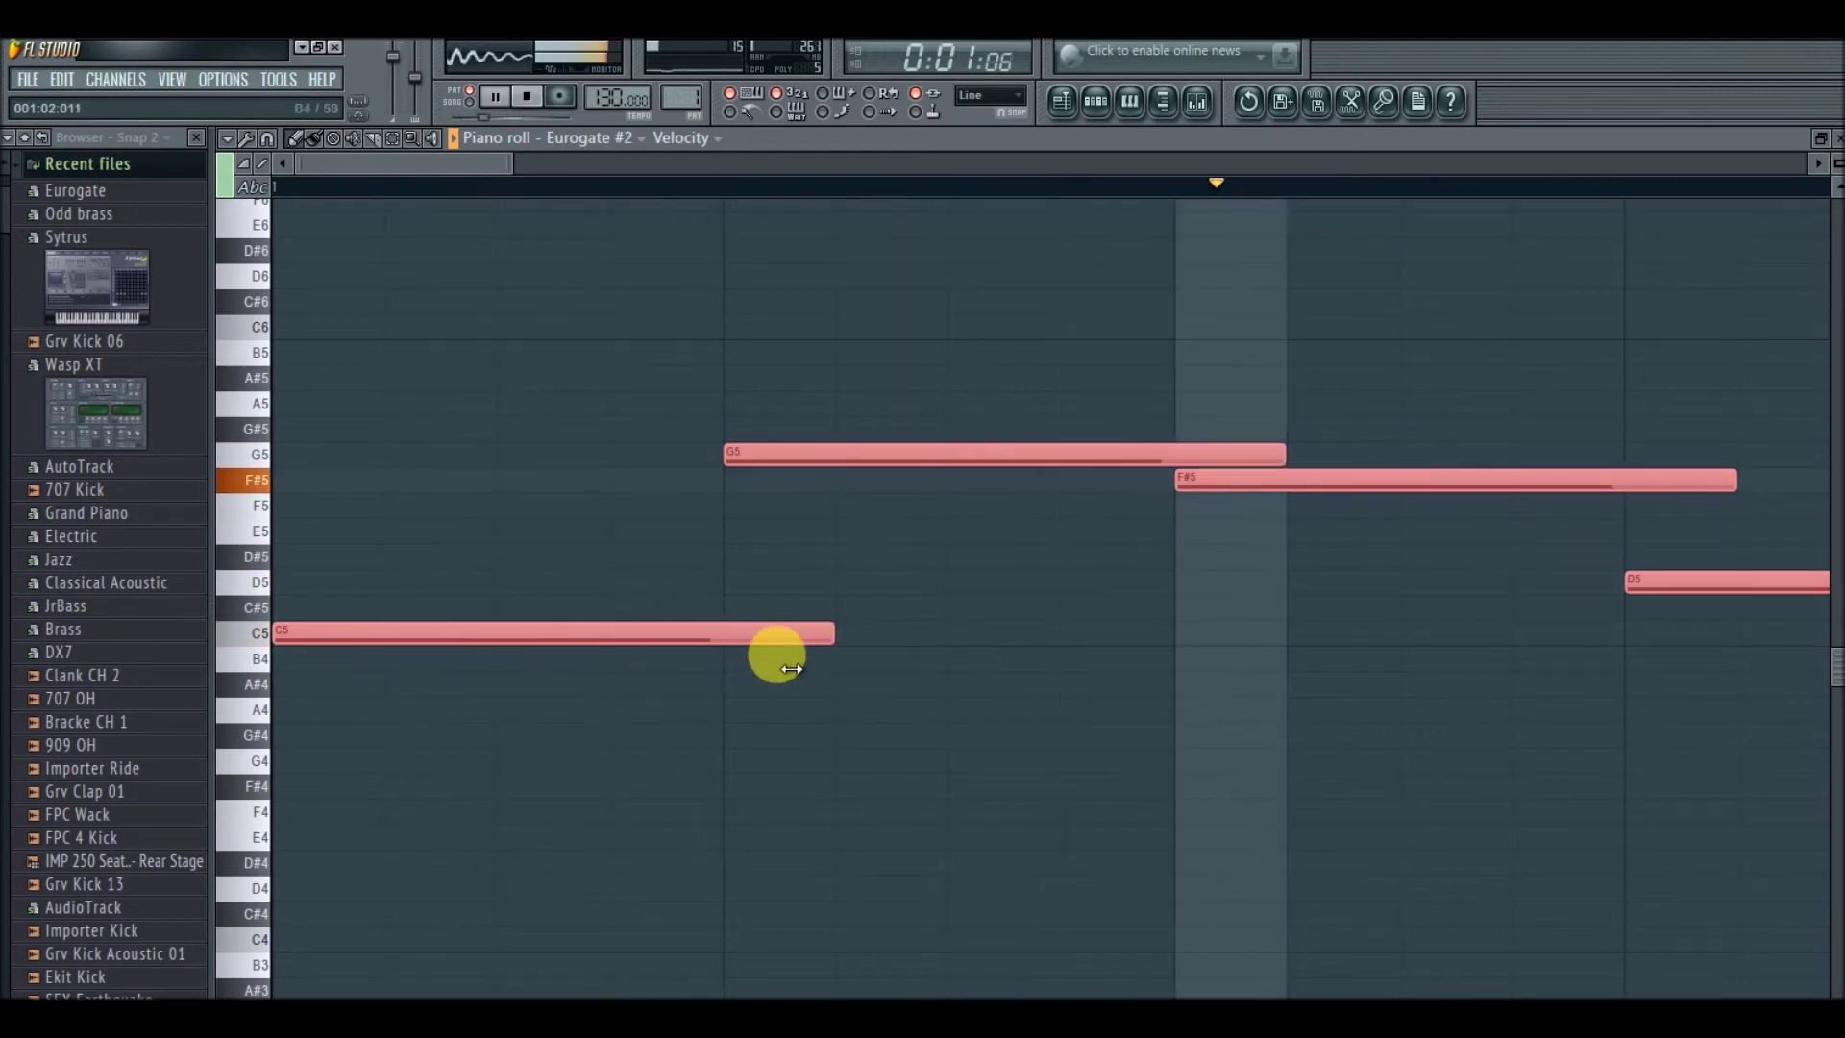
left_click_drag(418, 157, 791, 208)
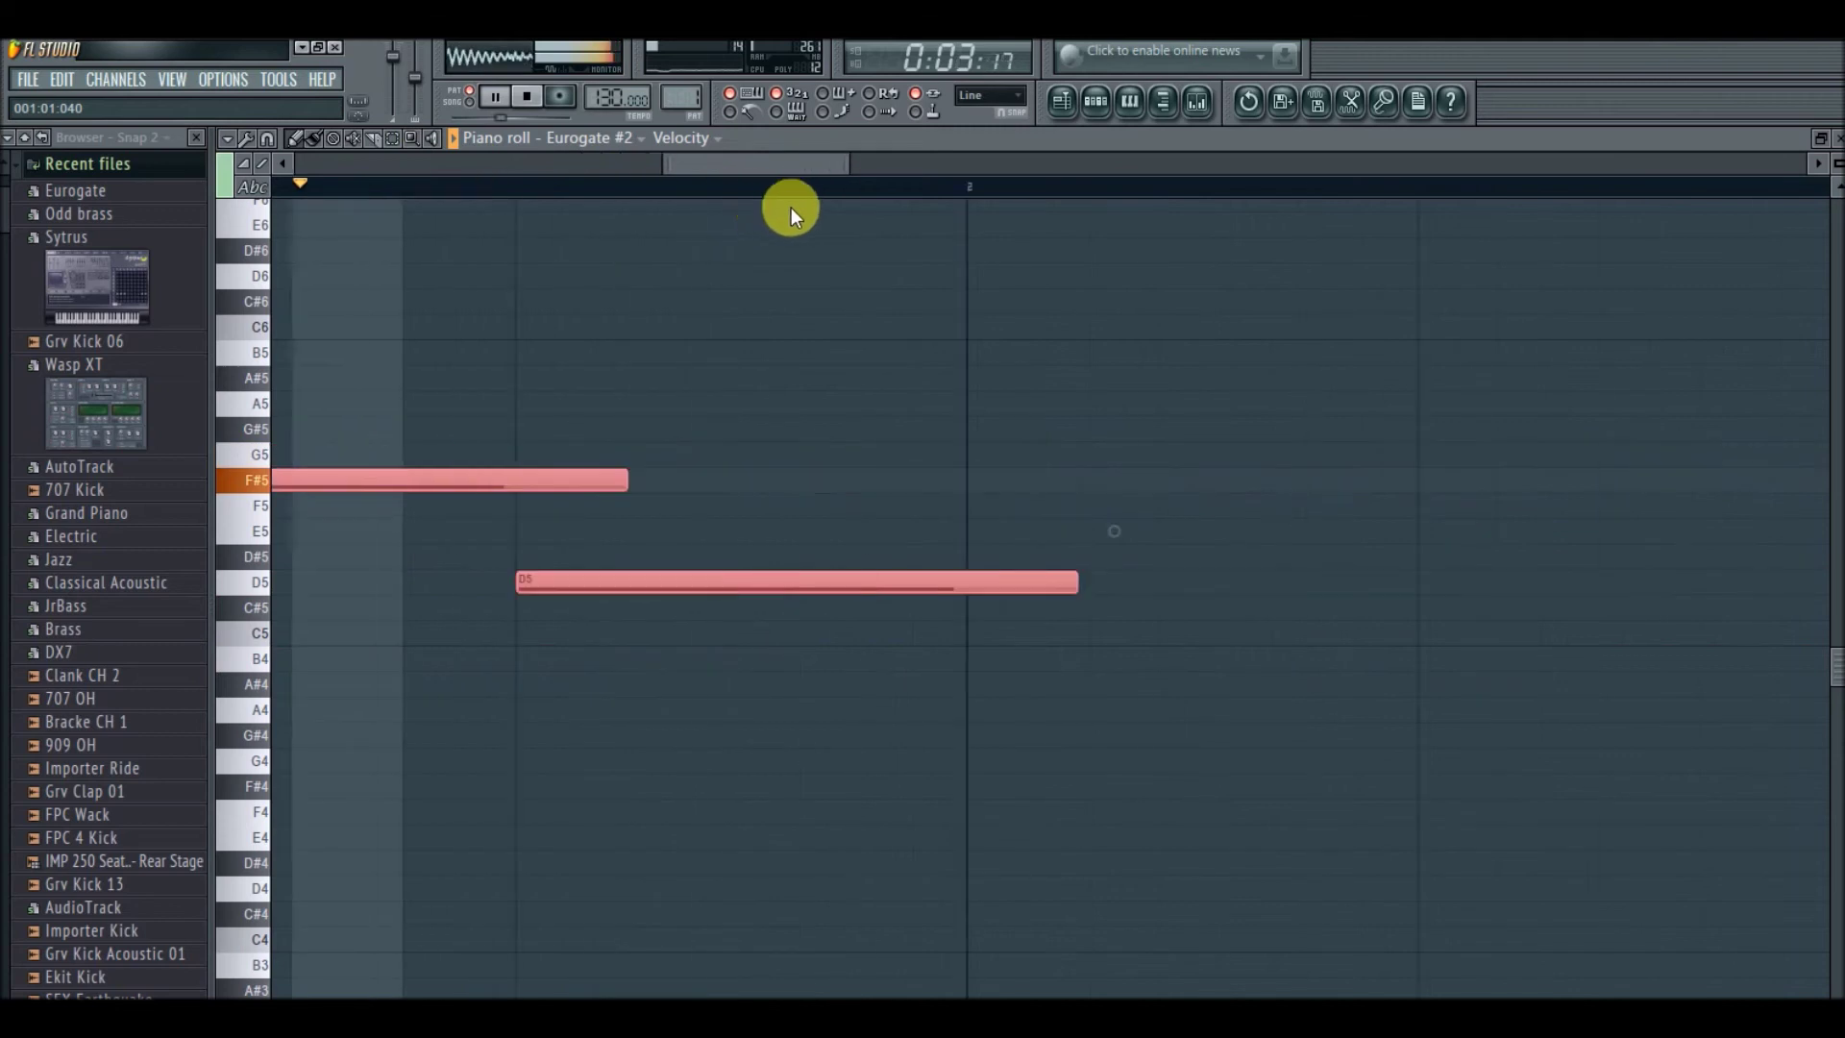
left_click_drag(878, 582, 770, 585)
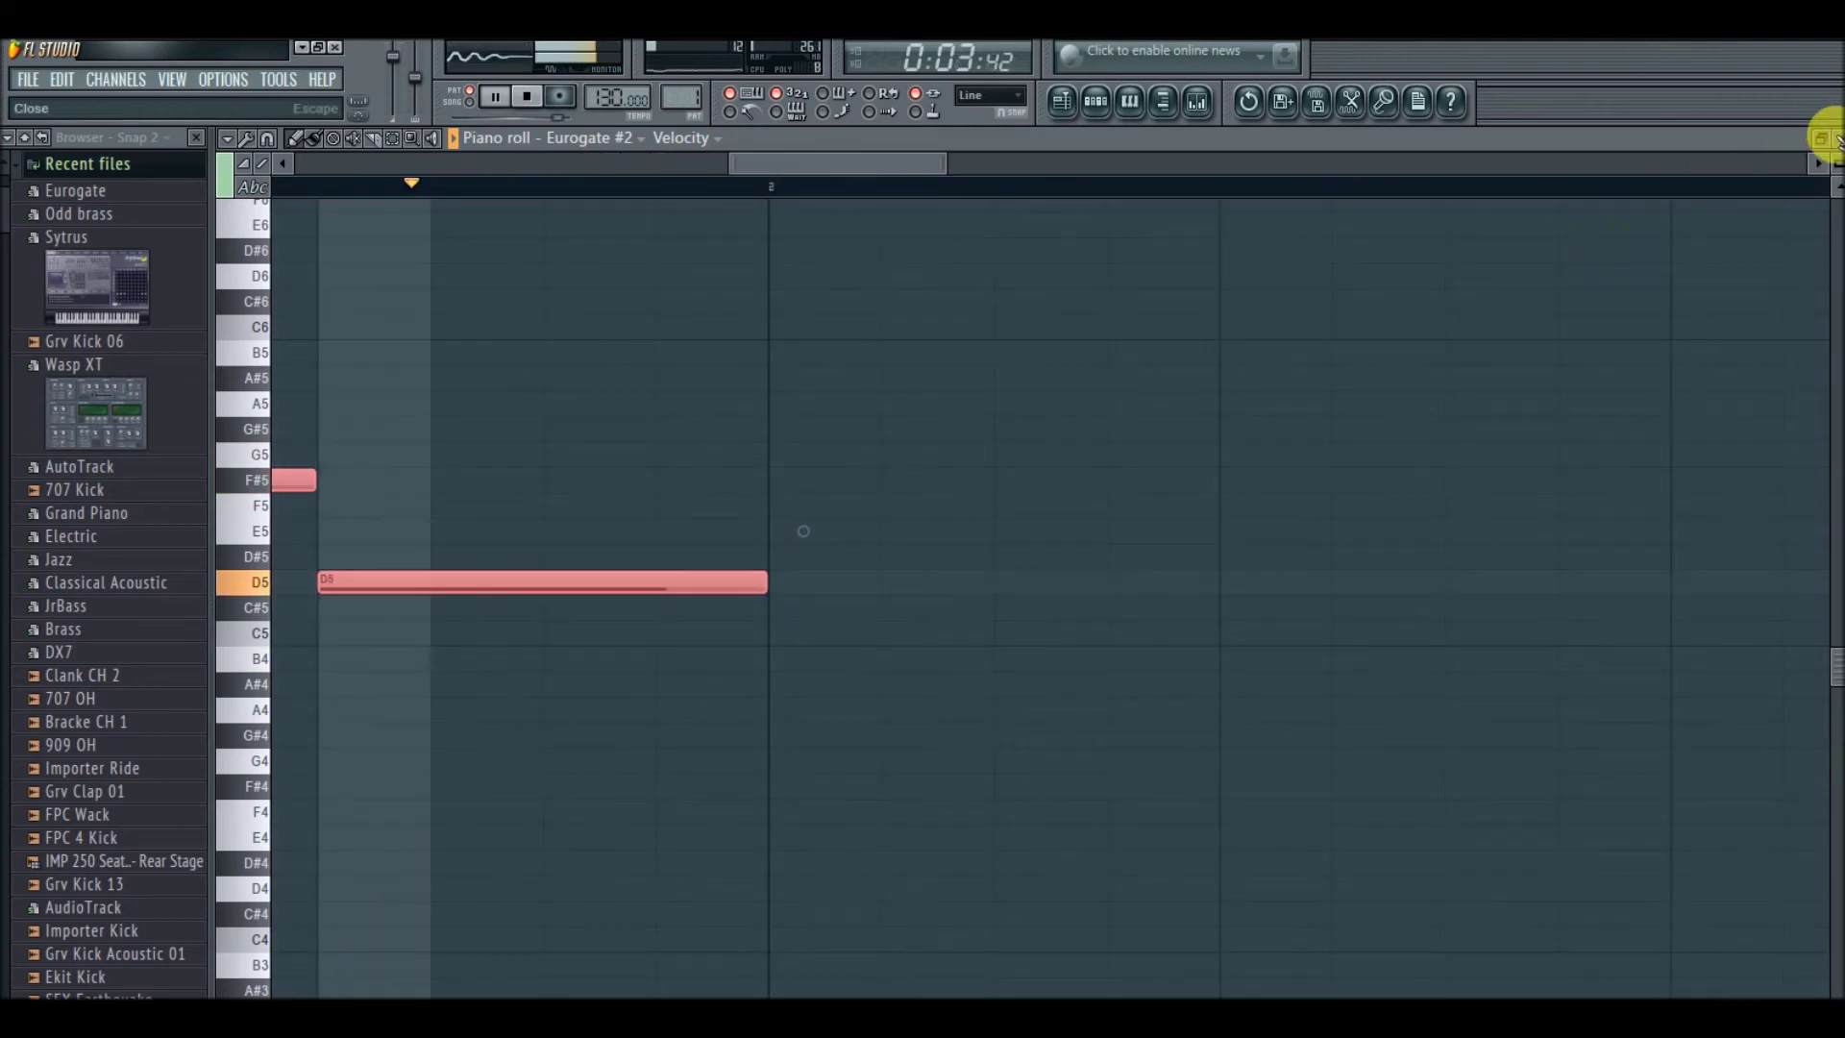
- Select and copy all the lengthened Eurogate #2 melody notes, and close the piano roll and the Sytrus window
left_click_drag(932, 163, 363, 163)
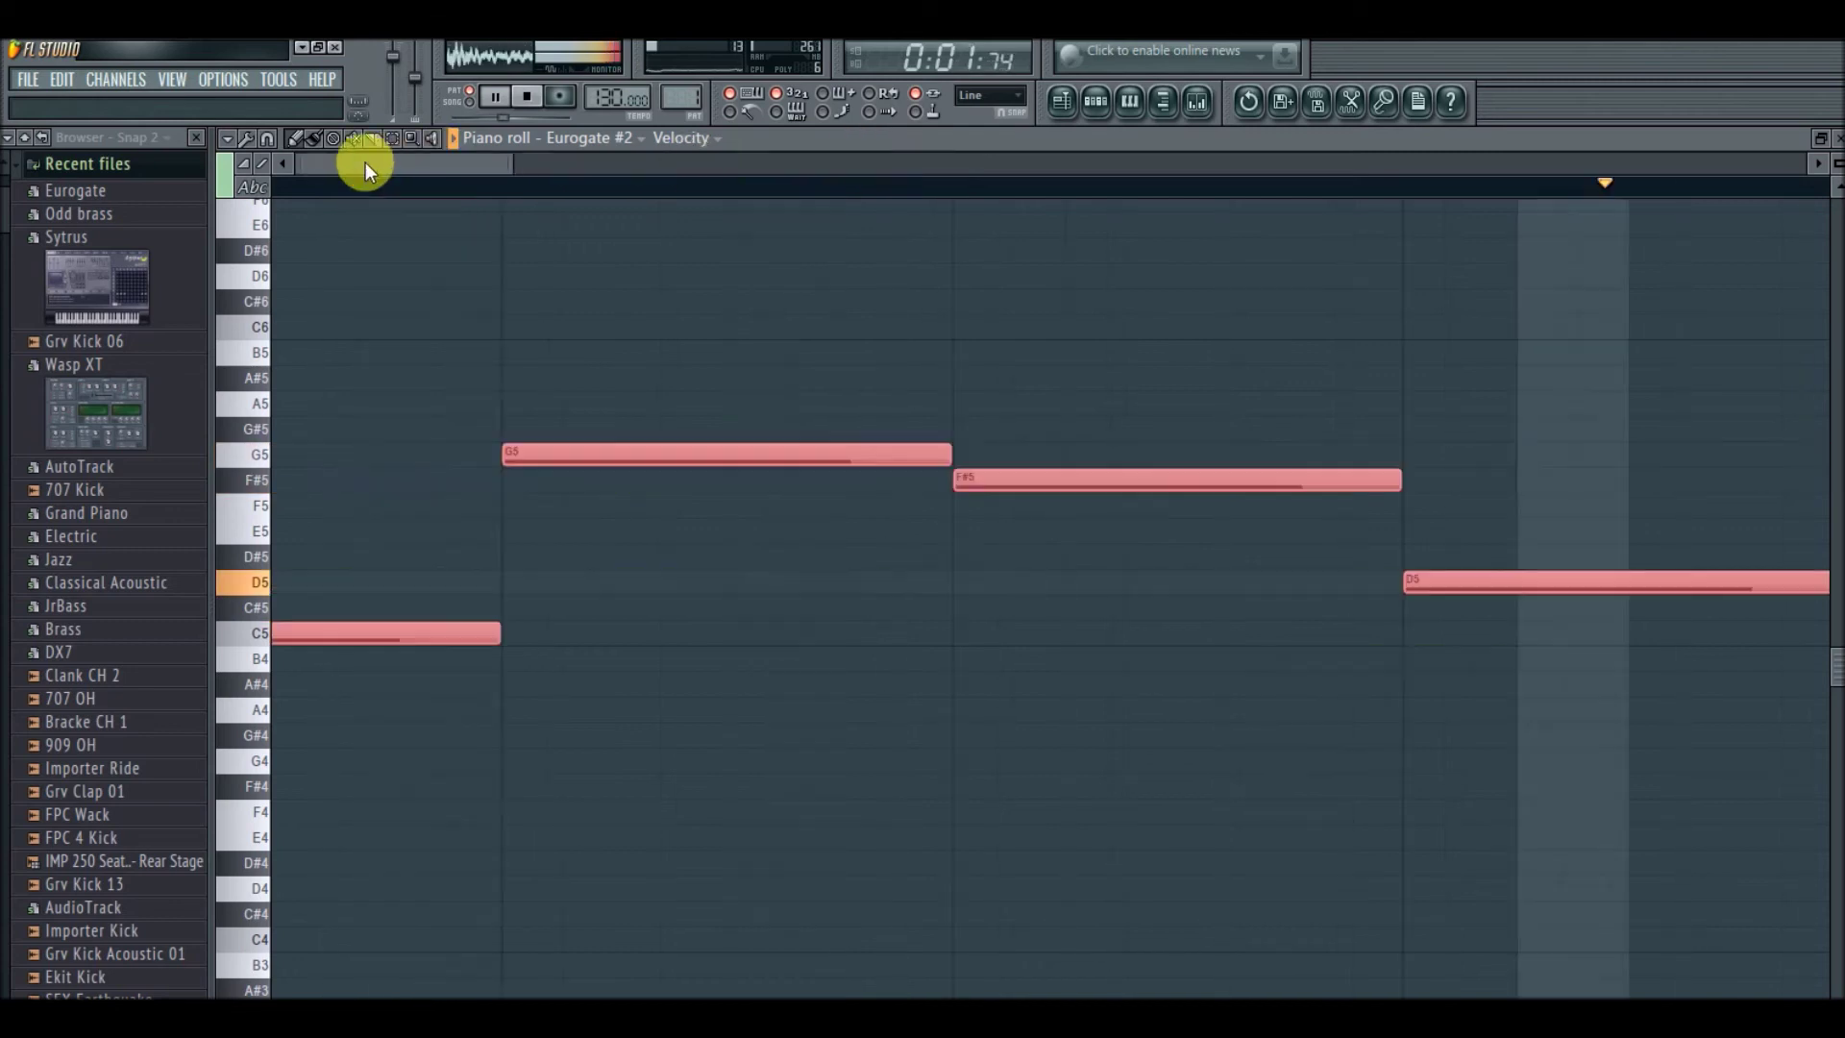
left_click_drag(523, 178, 1043, 168)
left_click(429, 247)
right_click(429, 247)
left_click(393, 137)
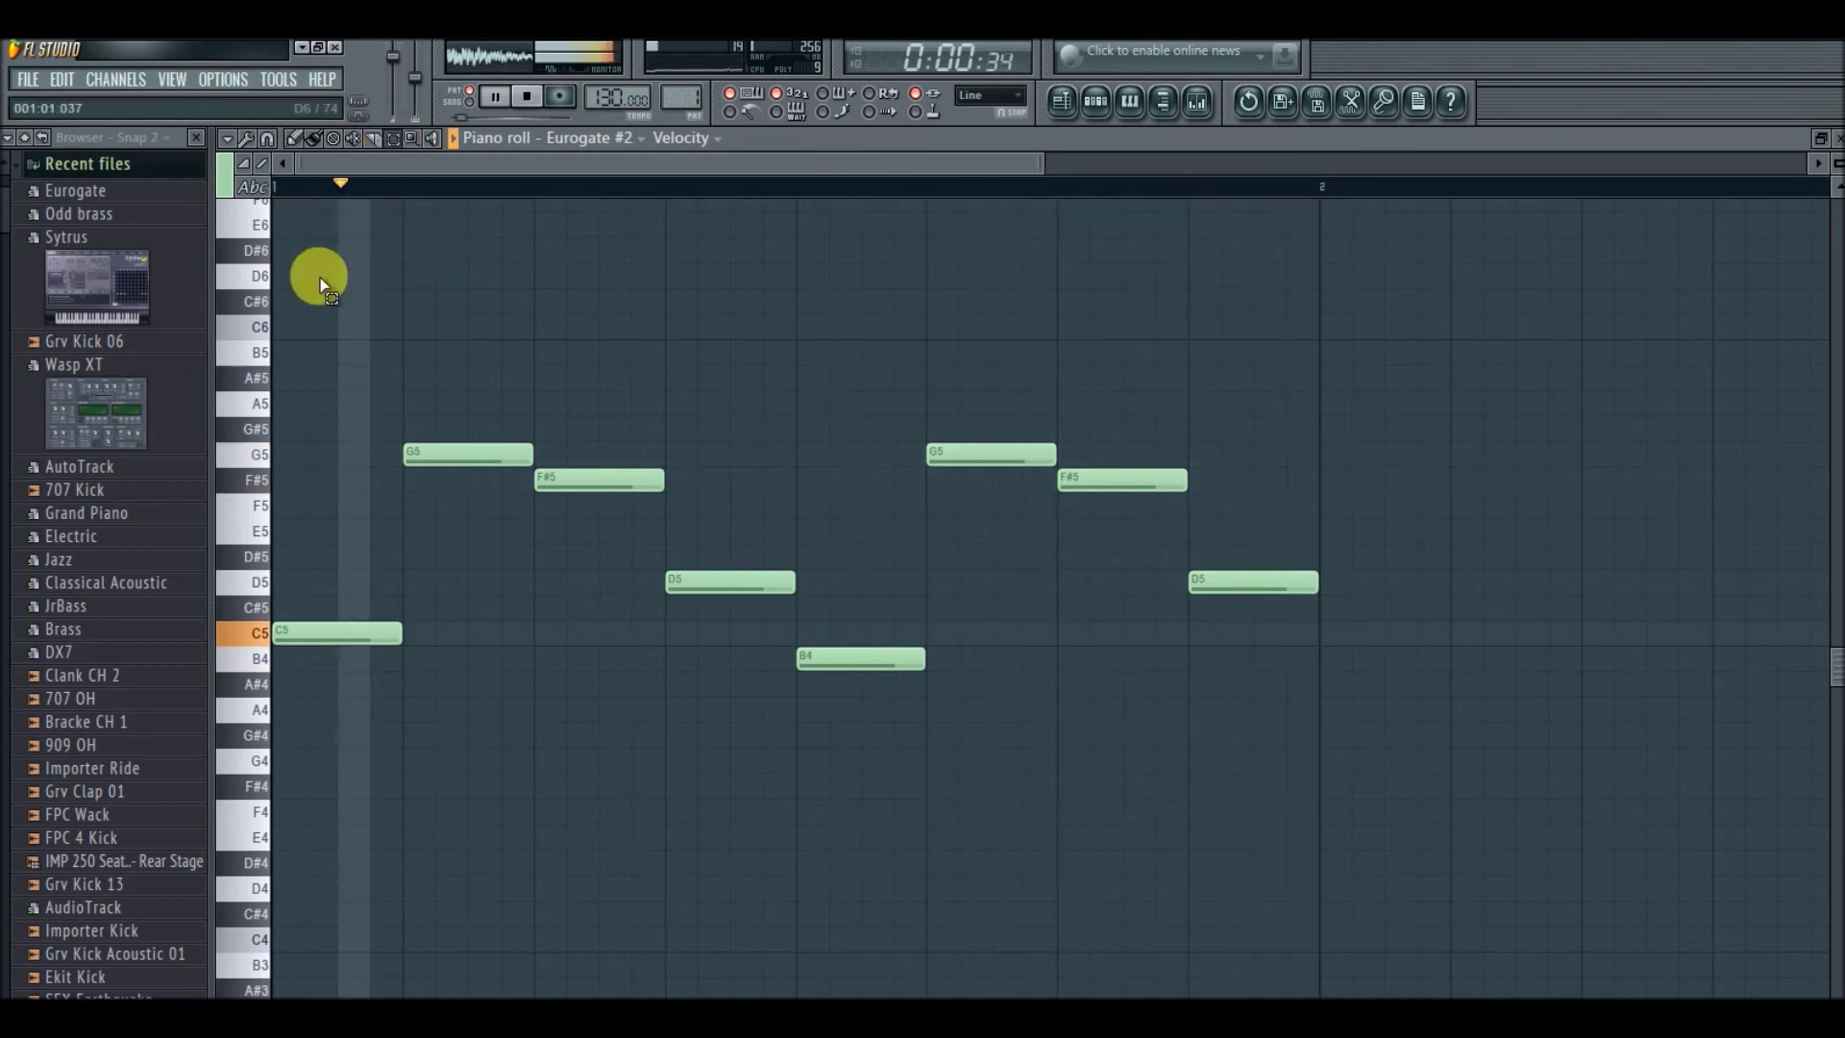
left_click_drag(279, 240, 372, 312)
left_click_drag(453, 369, 1399, 890)
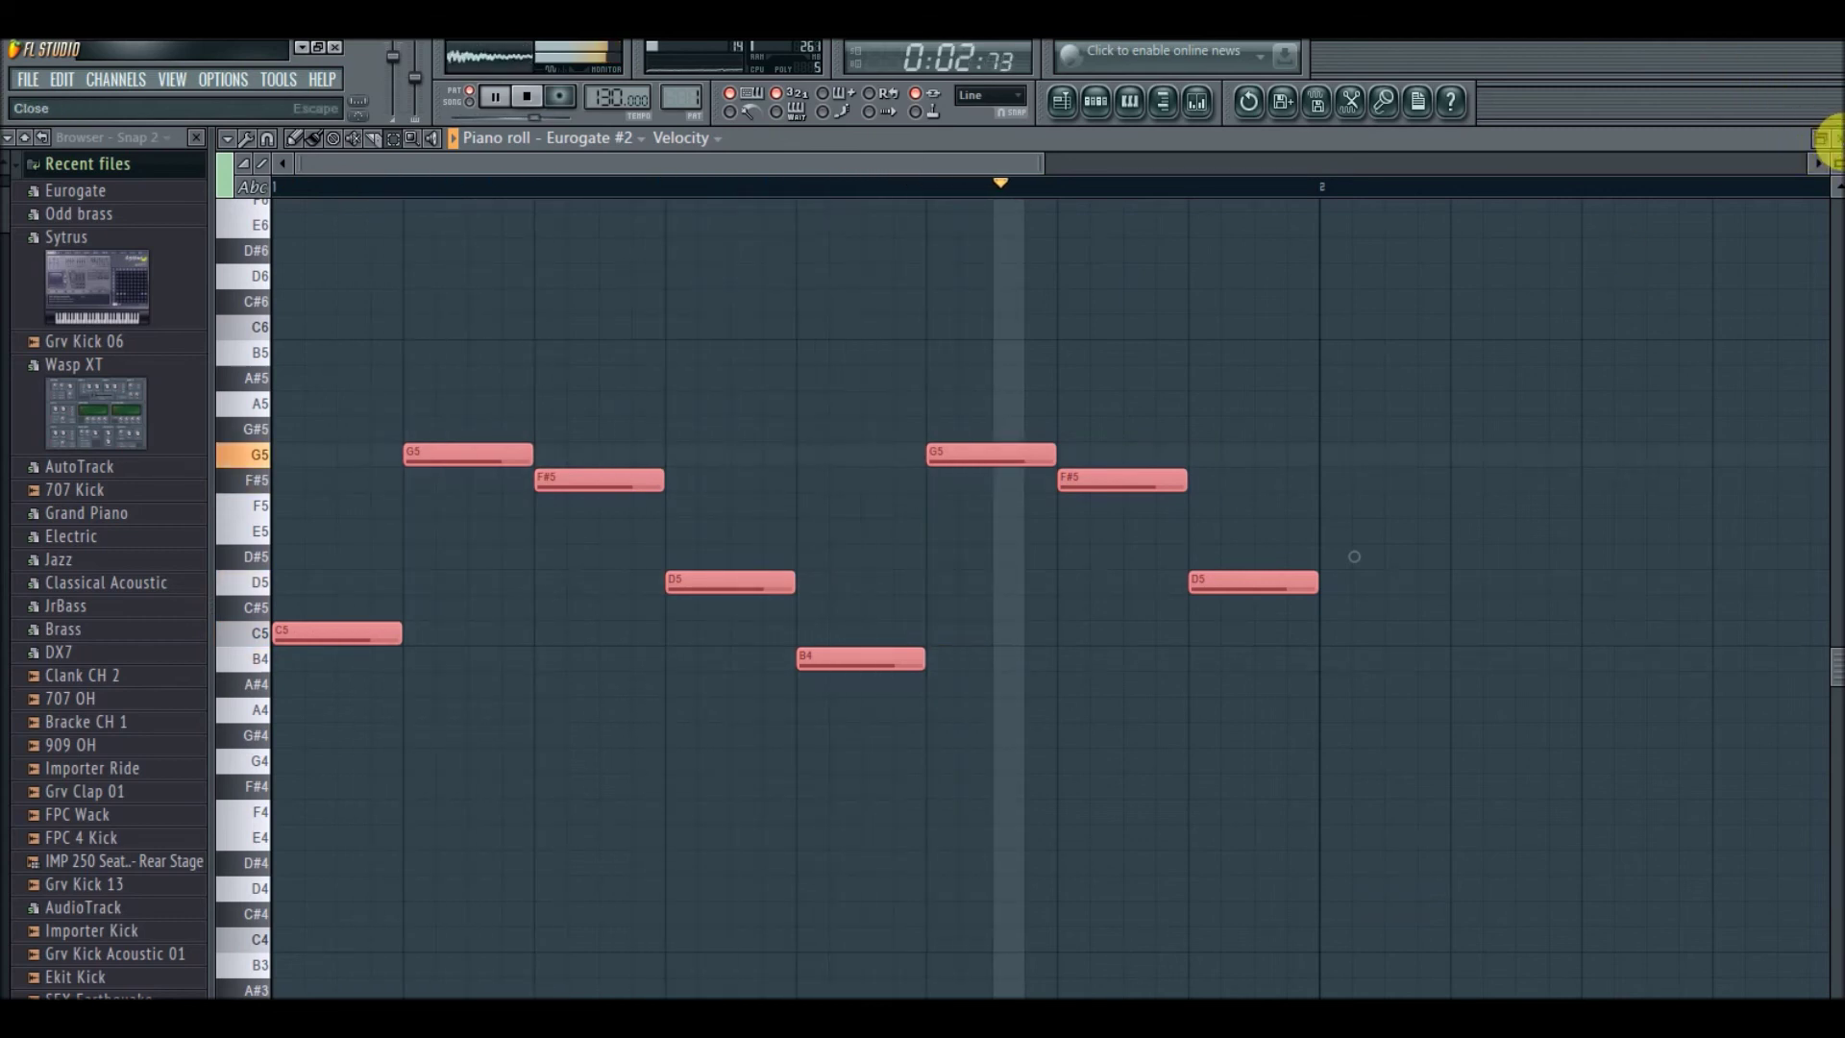
left_click(1836, 137)
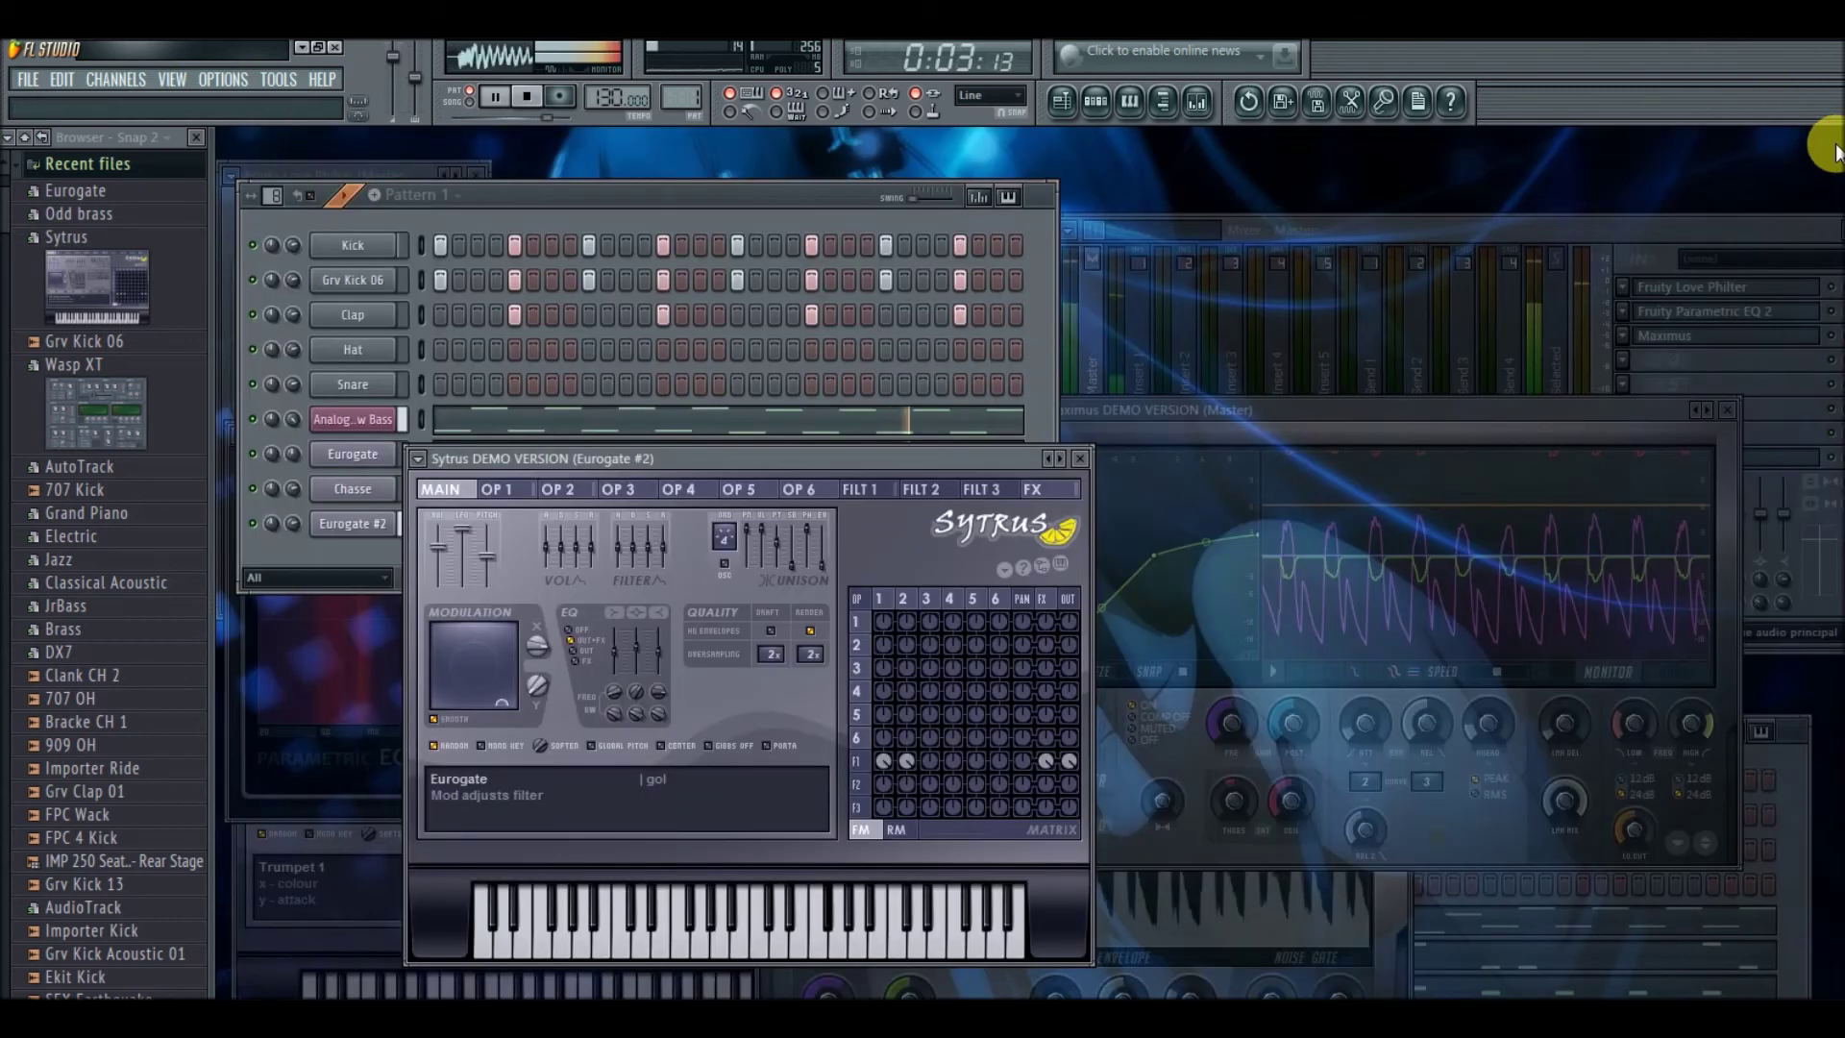
left_click(1080, 458)
- Add a Sytrus channel below Eurogate #2 and load its Gated gold saw preset
left_click_drag(66, 272, 346, 564)
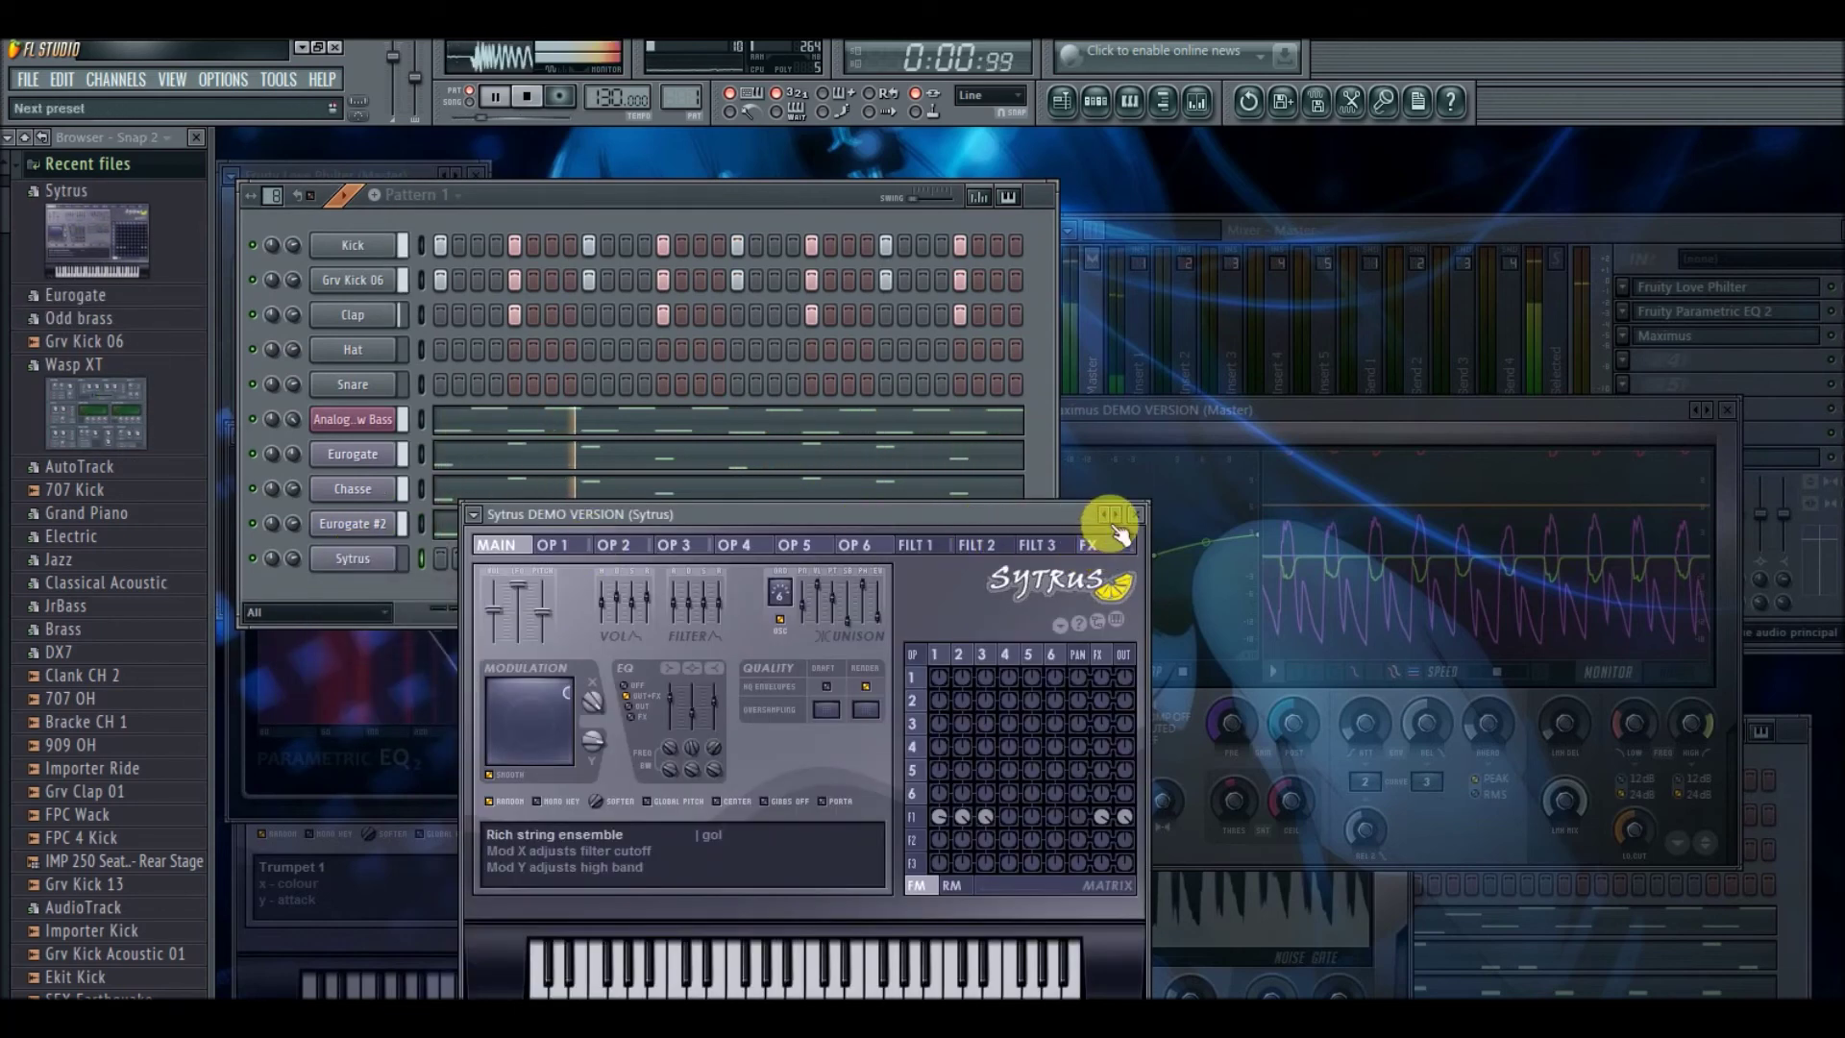
left_click(1119, 517)
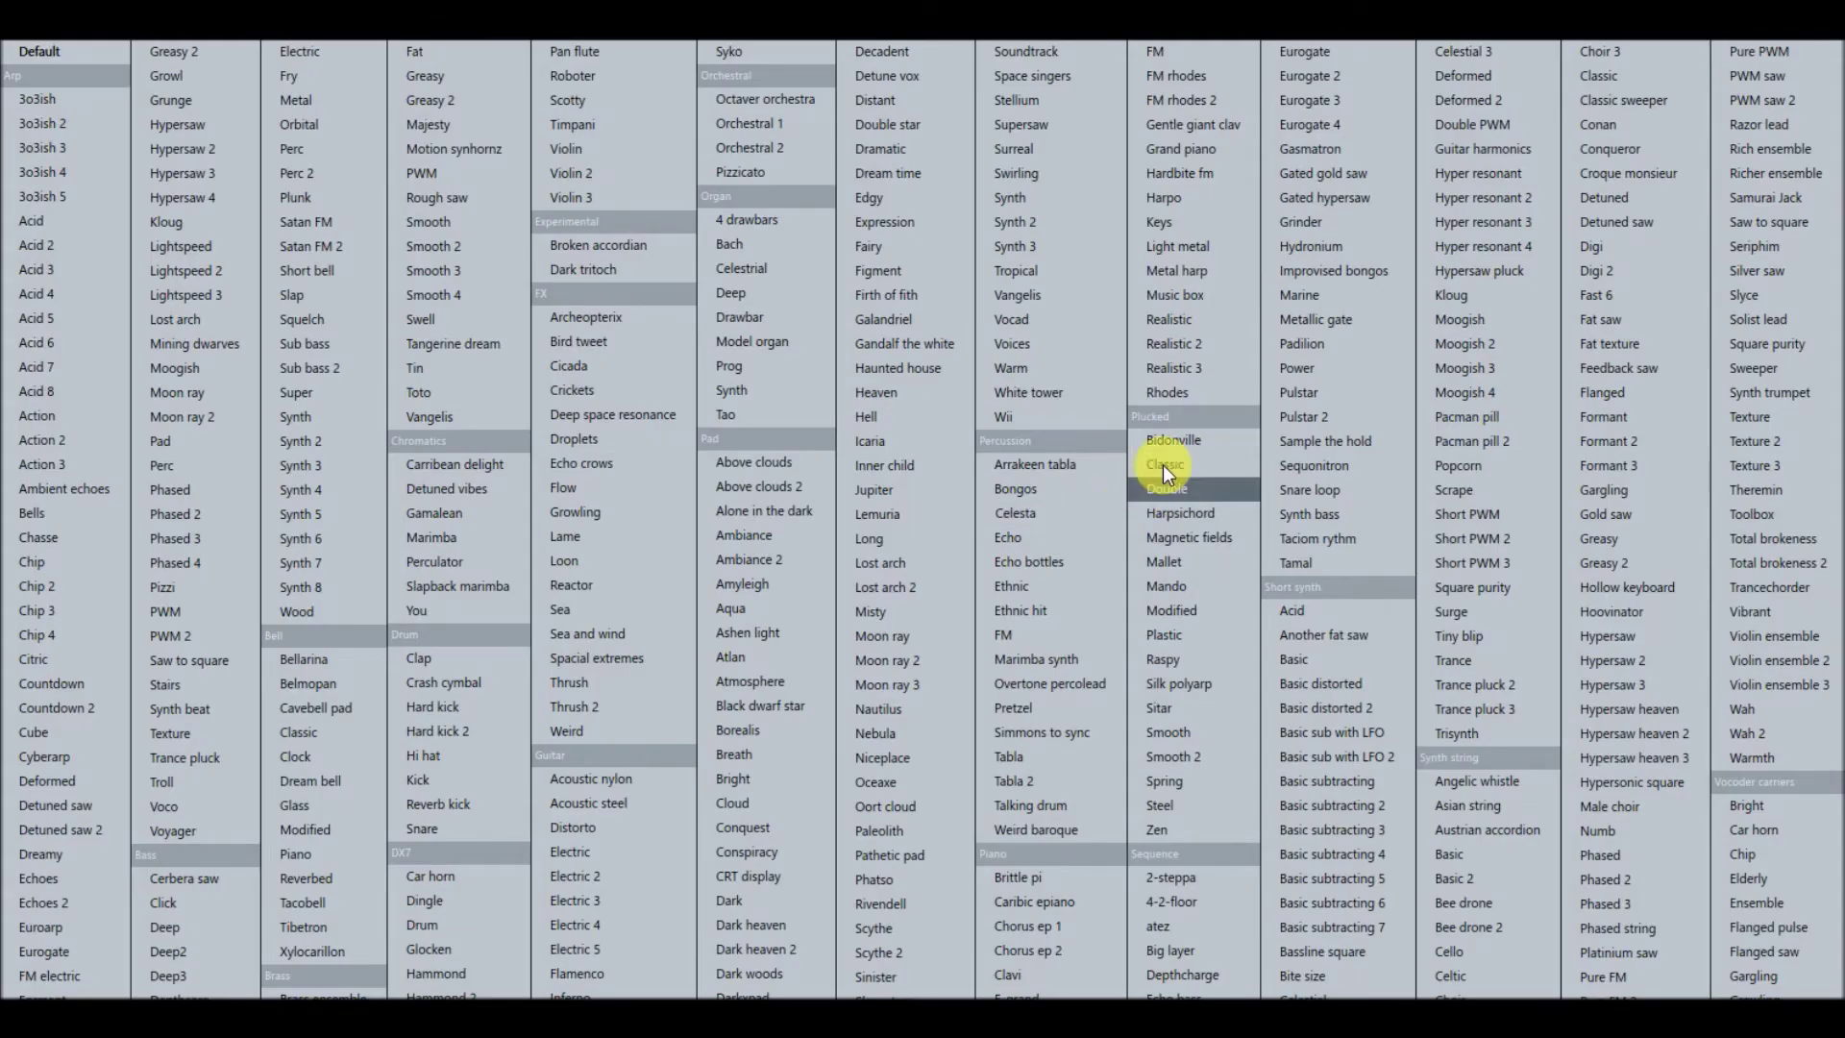
left_click(1341, 177)
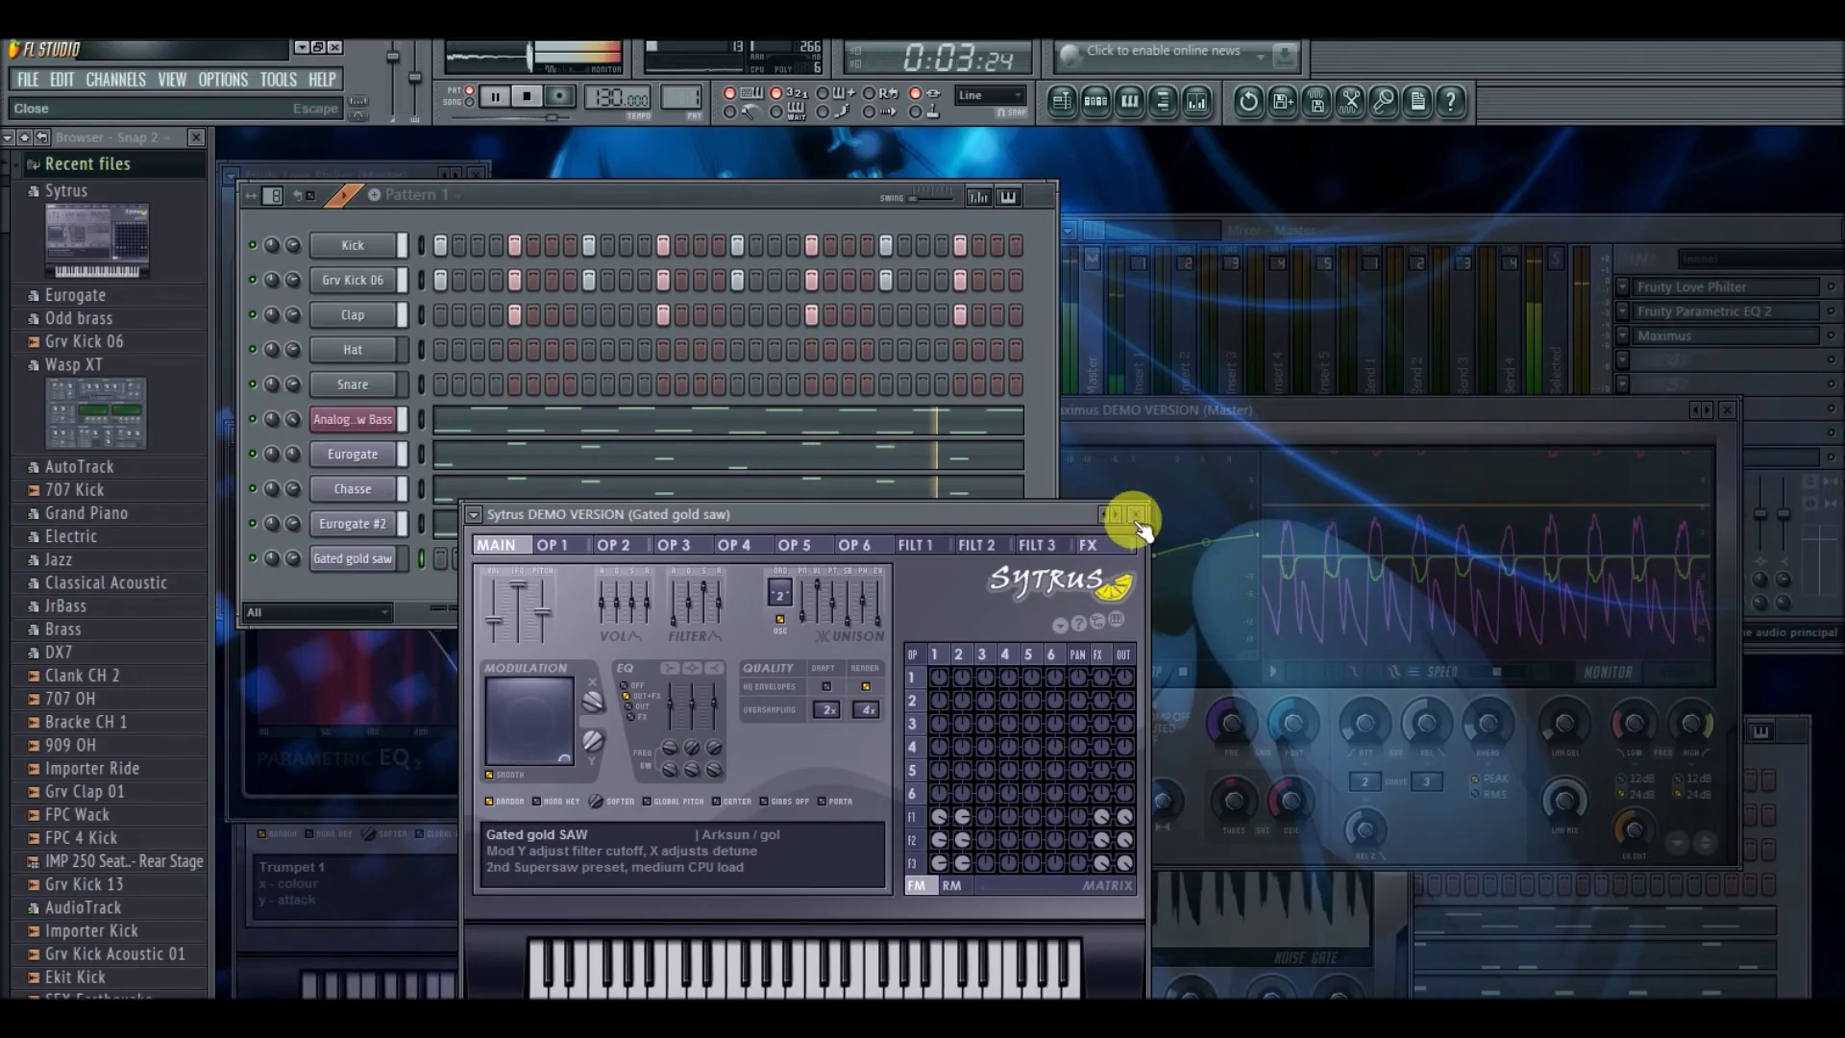
- Paste the copied melody into the Gated gold saw piano roll, and close the piano roll and the Sytrus window
left_click(1132, 105)
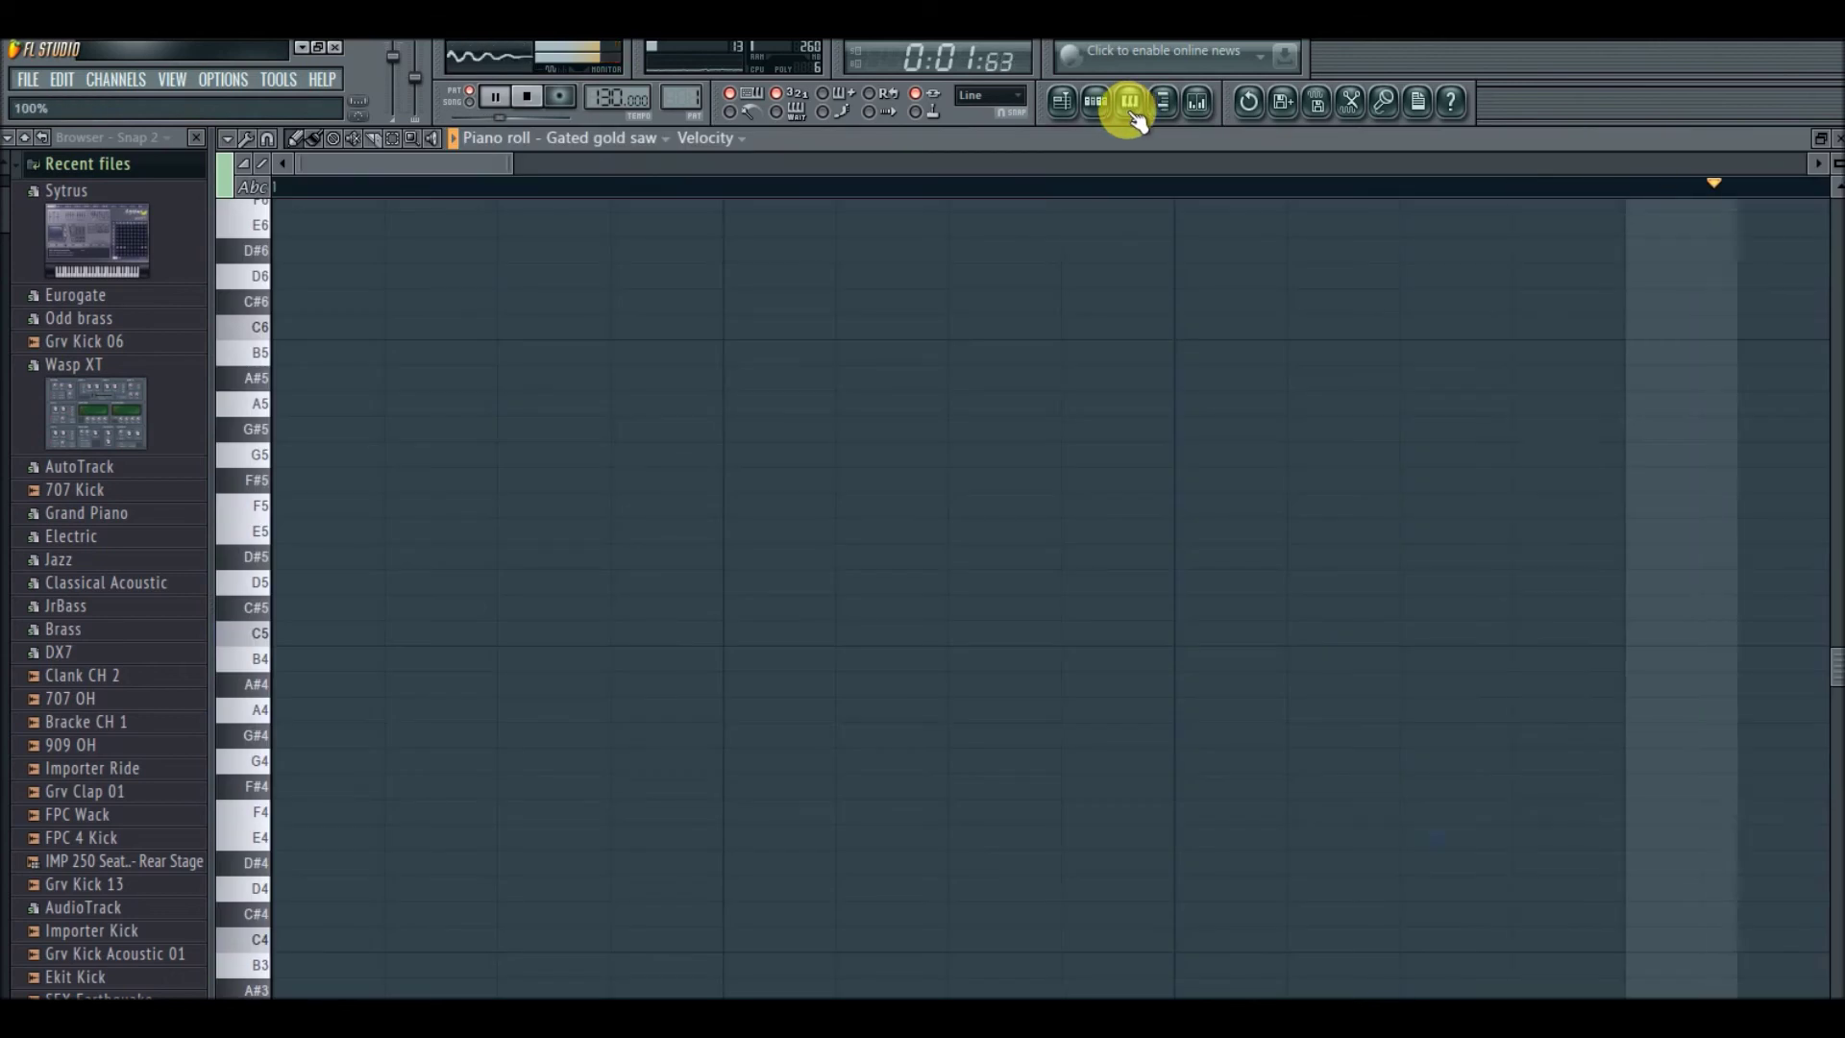
key("ctrl+v")
key("space")
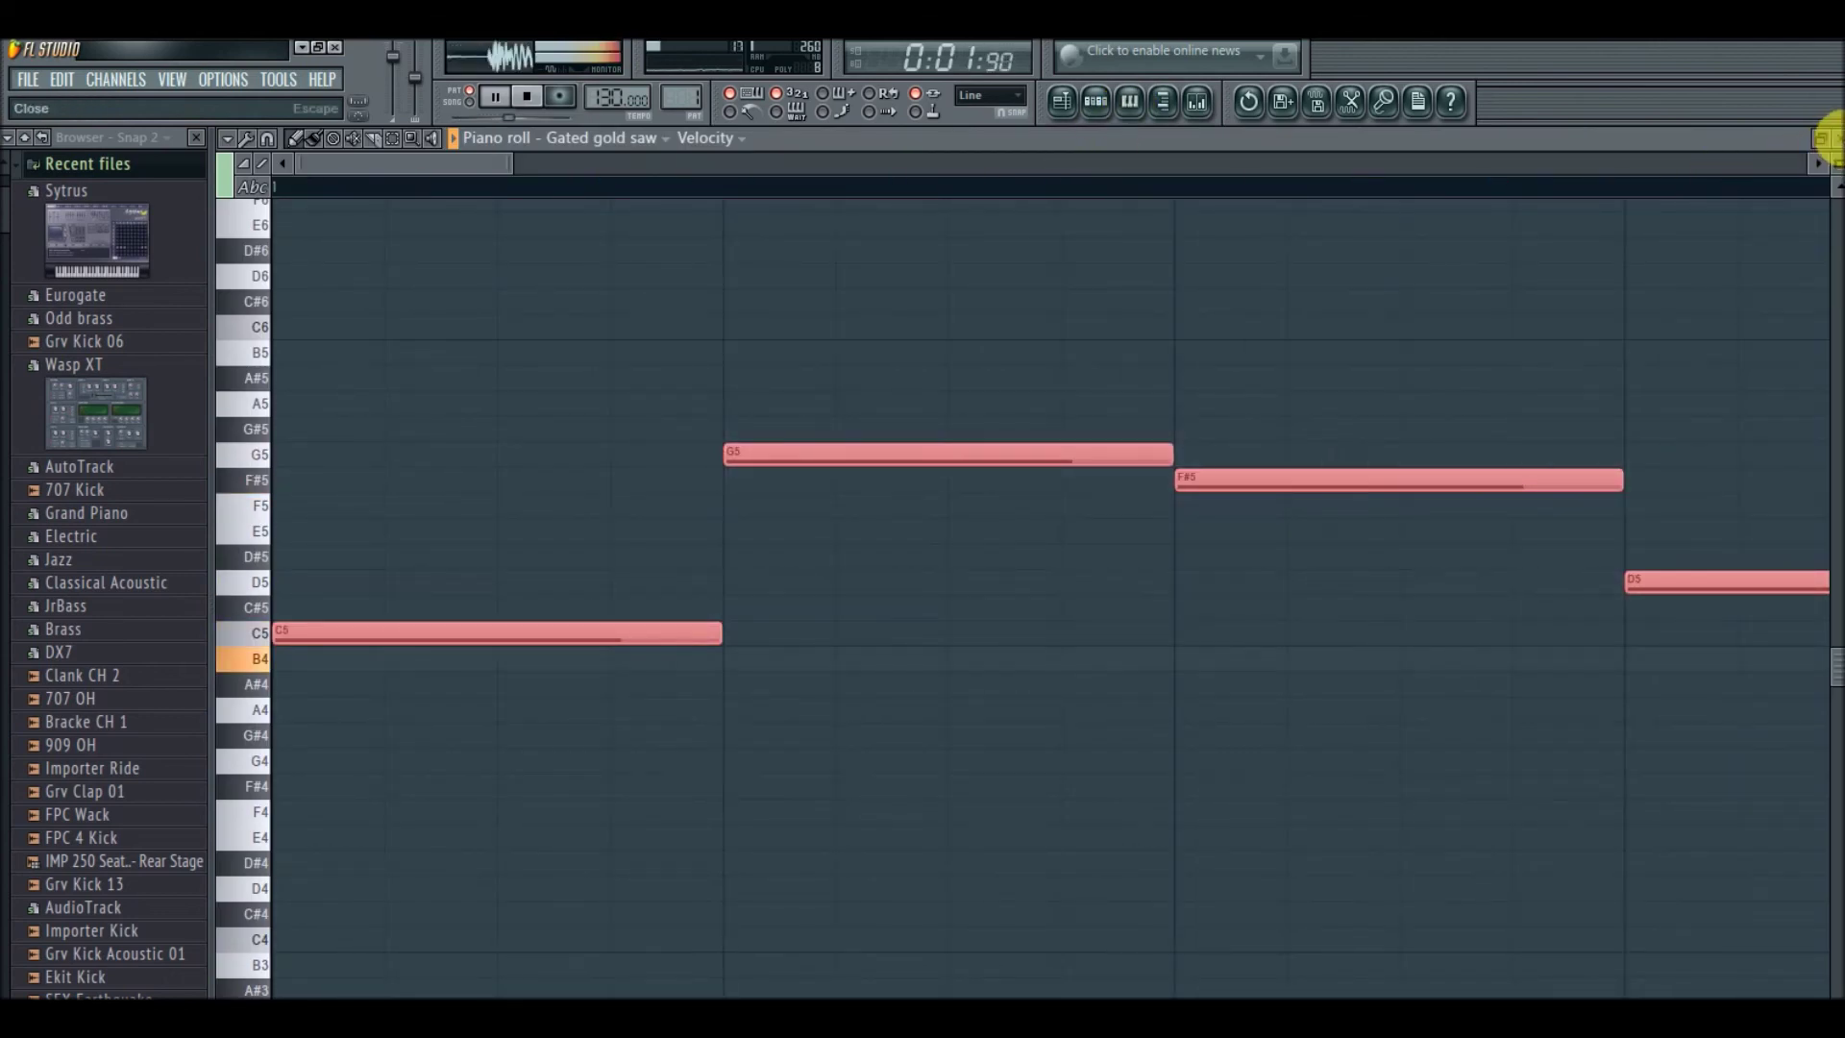
left_click(1833, 138)
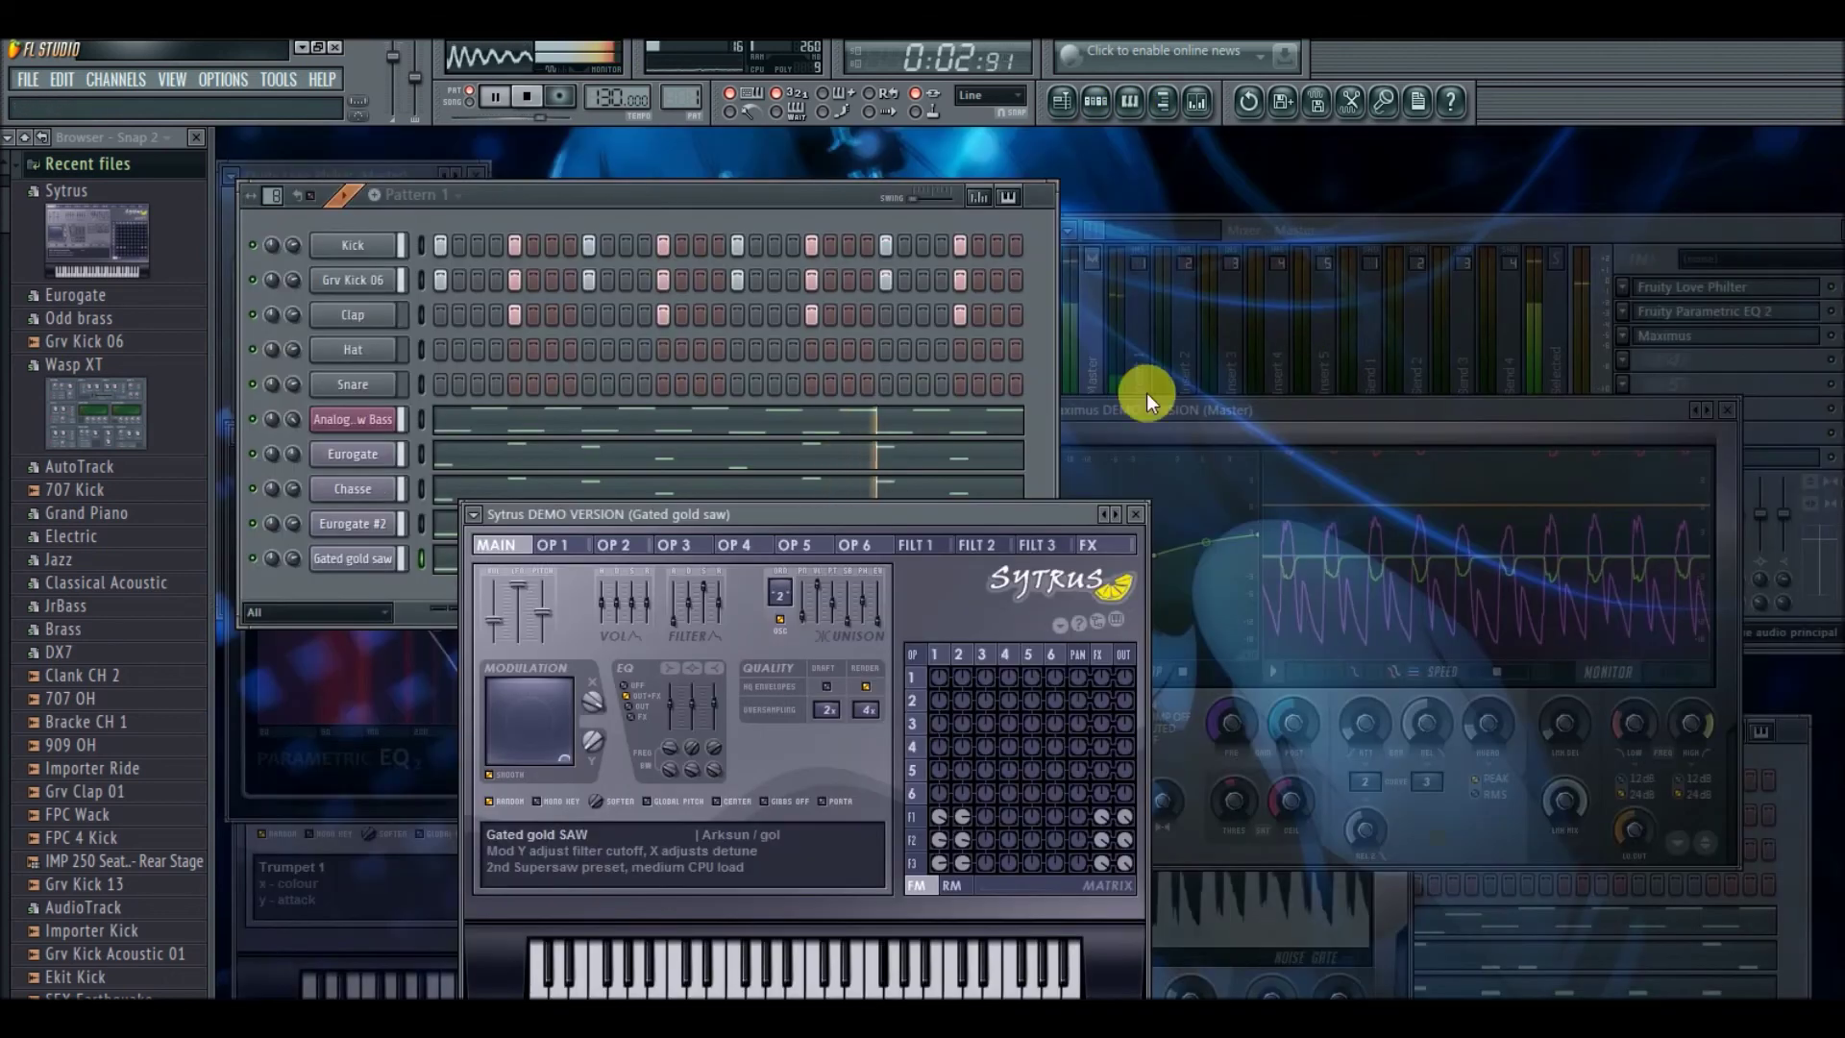
left_click(1138, 516)
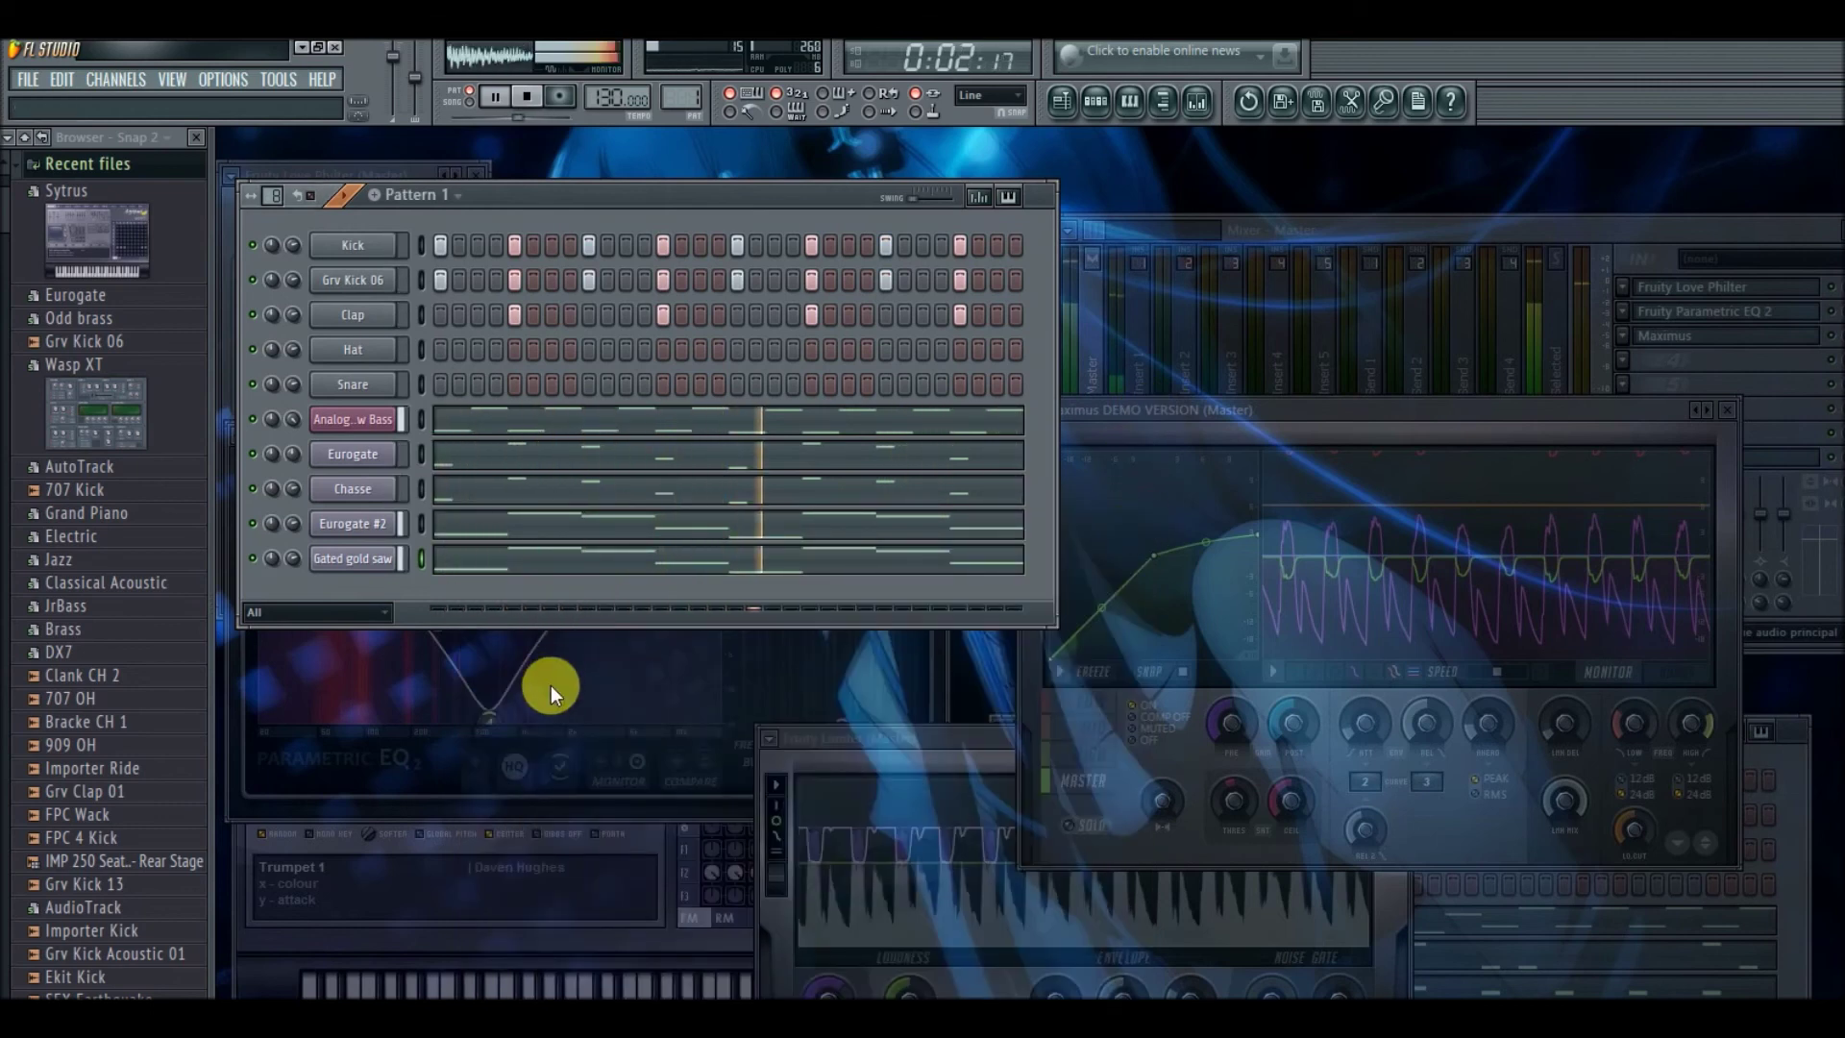